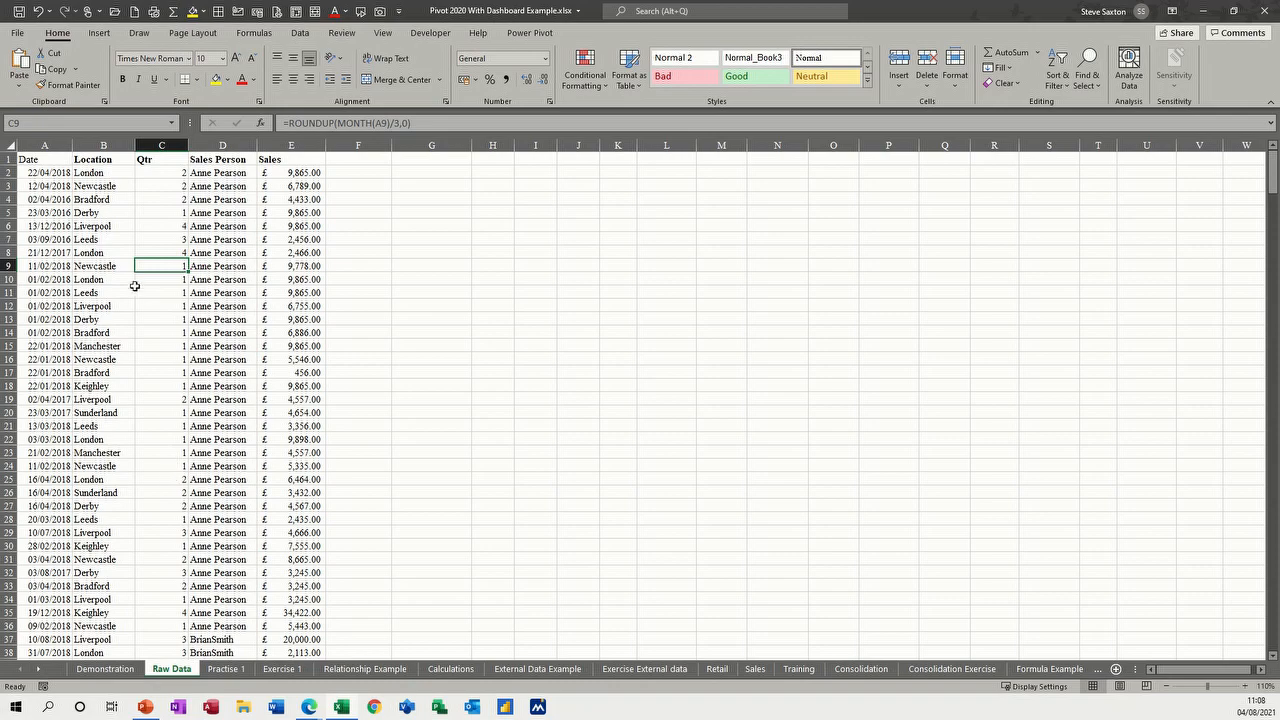
Create a PivotTable from the Raw Data sheet's sales table, placed on the existing worksheet at cell G3.
scroll(141, 350, "up", 14)
left_click(237, 332)
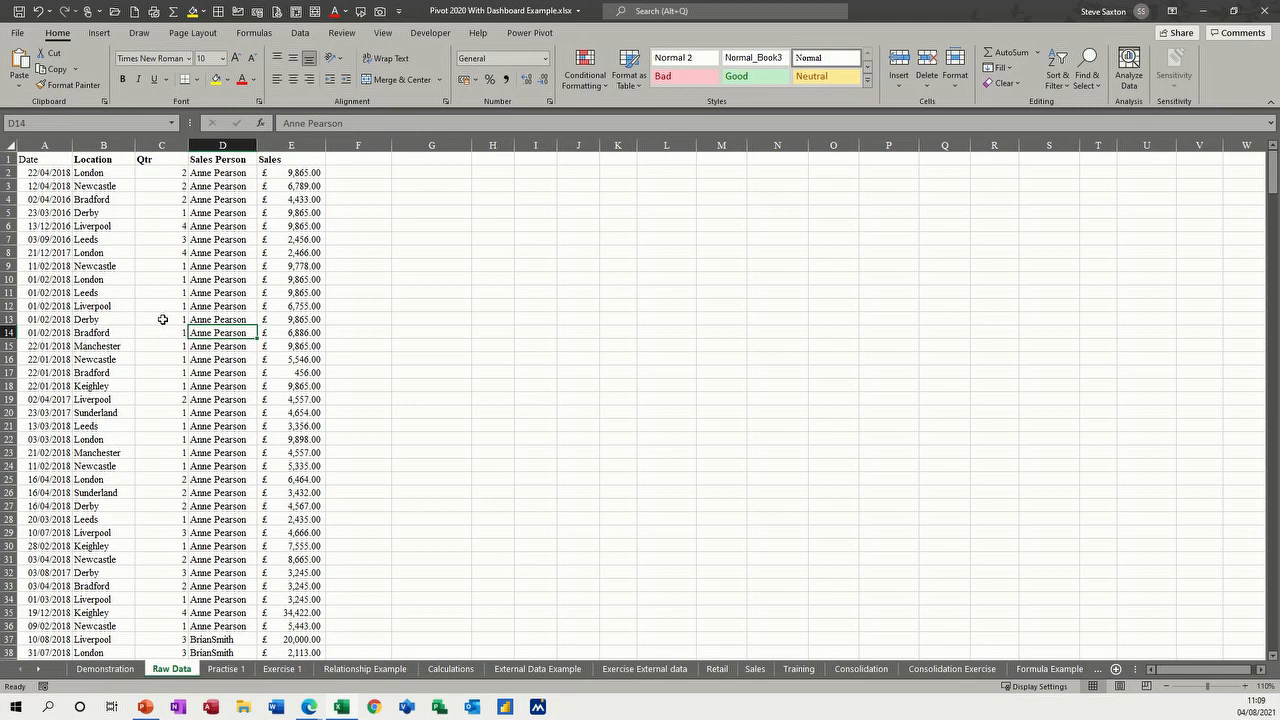
left_click(99, 33)
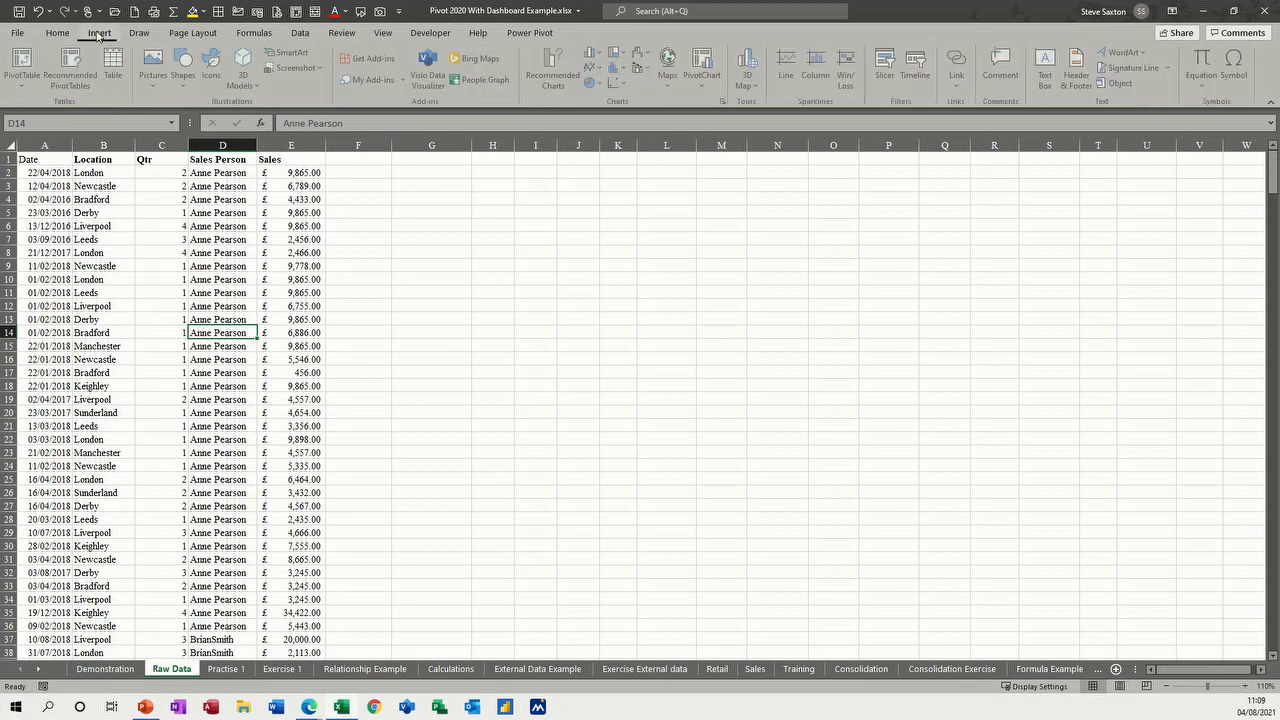
left_click(27, 62)
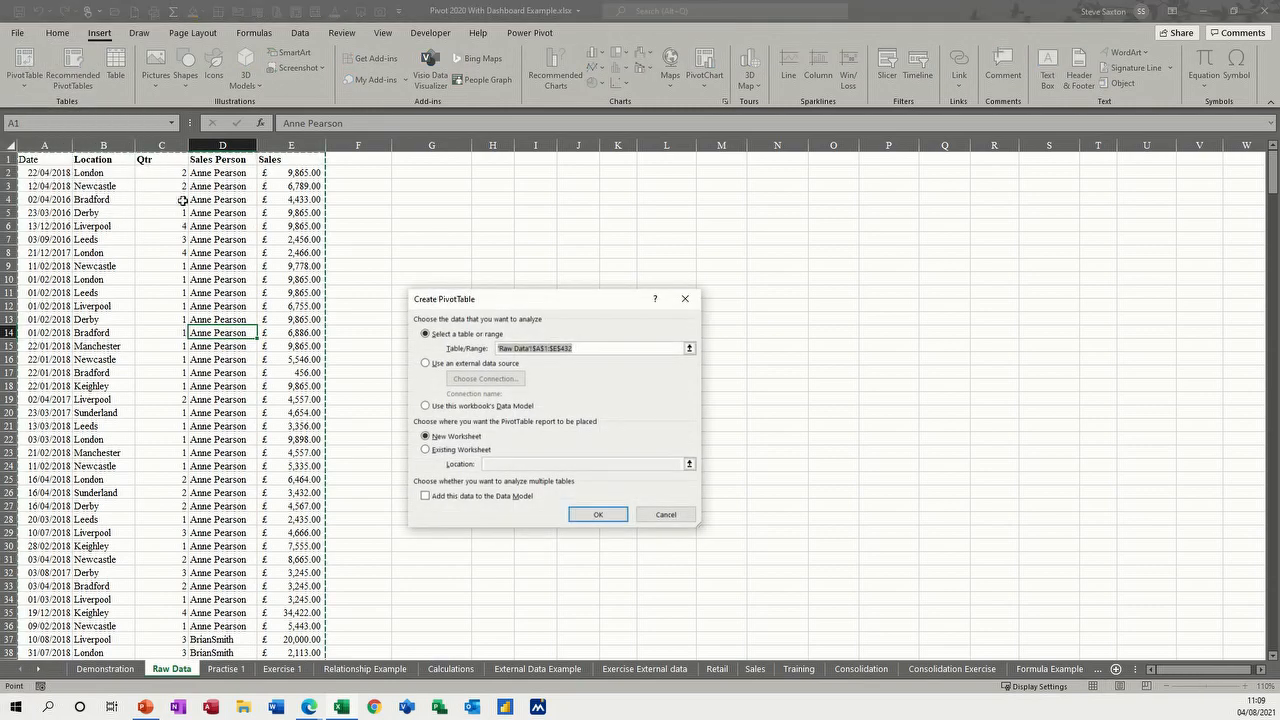
left_click_drag(484, 305, 424, 239)
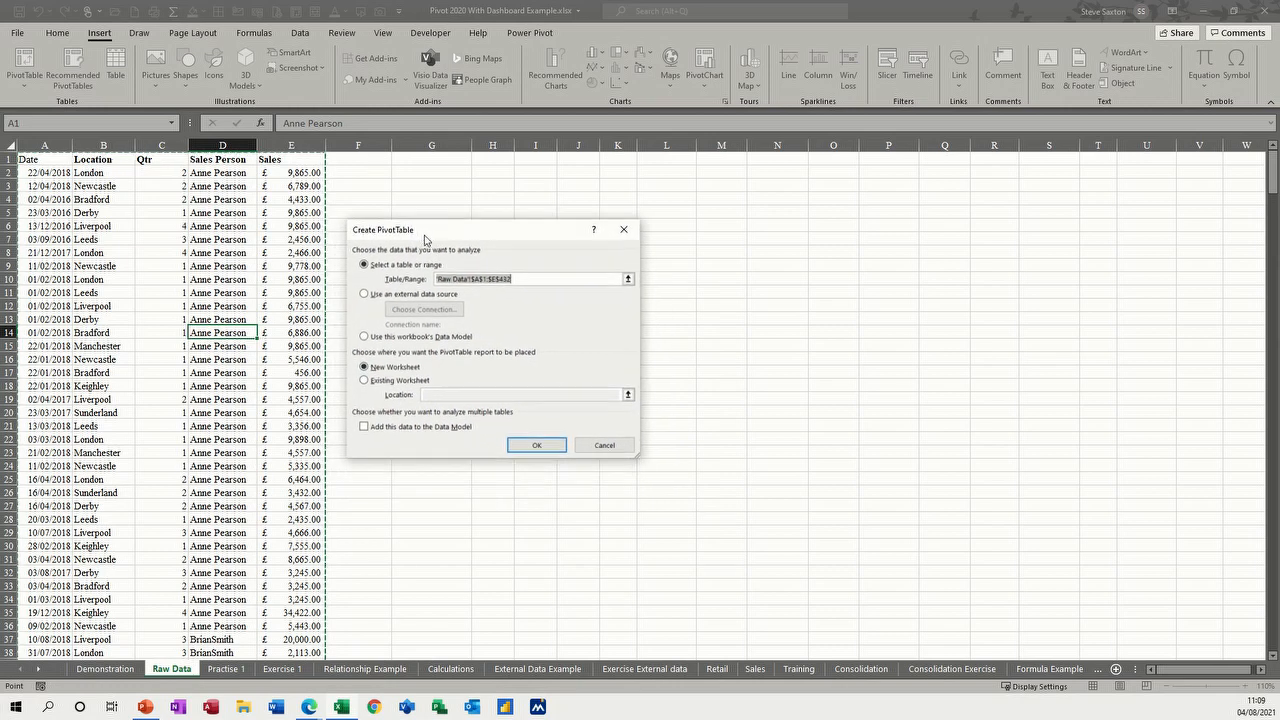
left_click(366, 382)
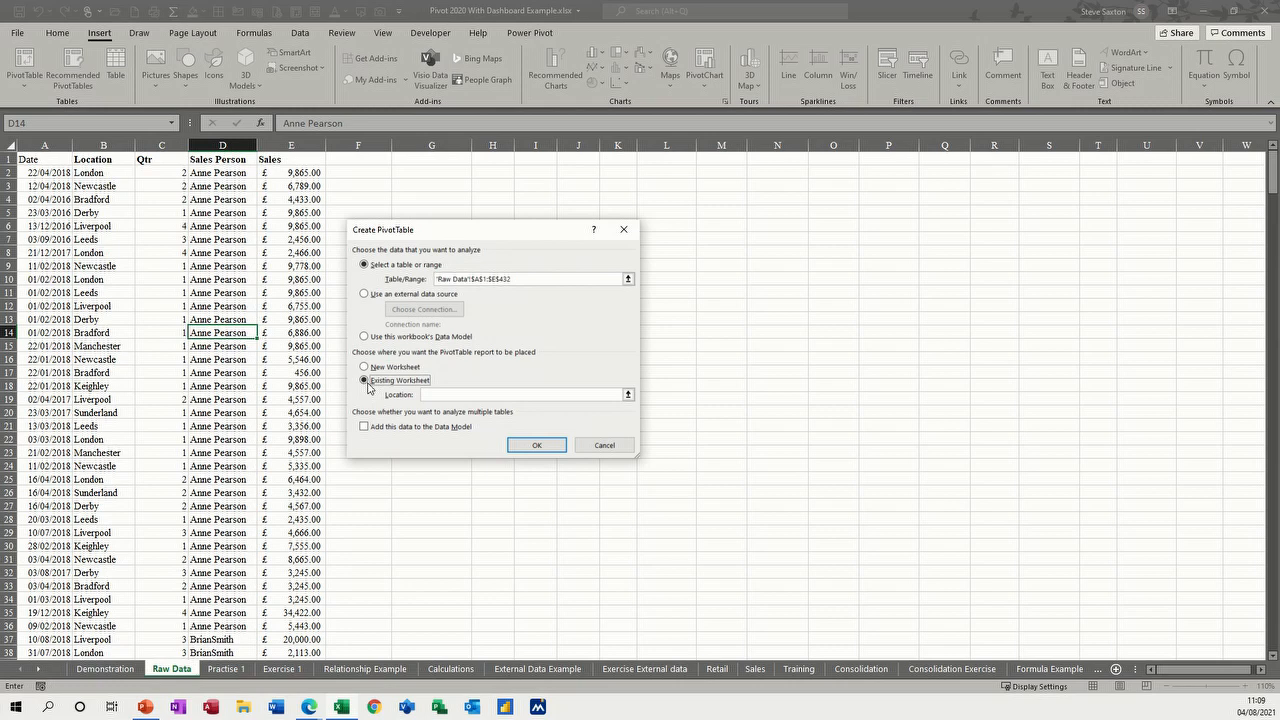
left_click(441, 393)
left_click(441, 186)
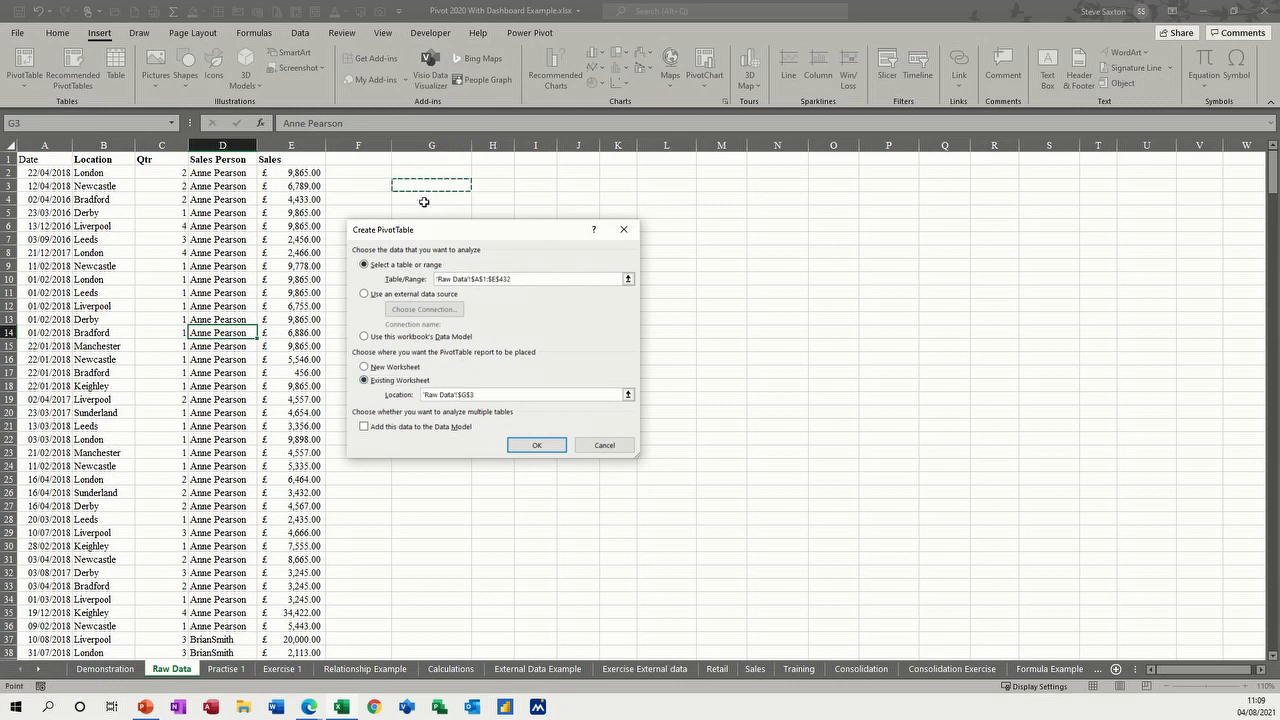
left_click(524, 446)
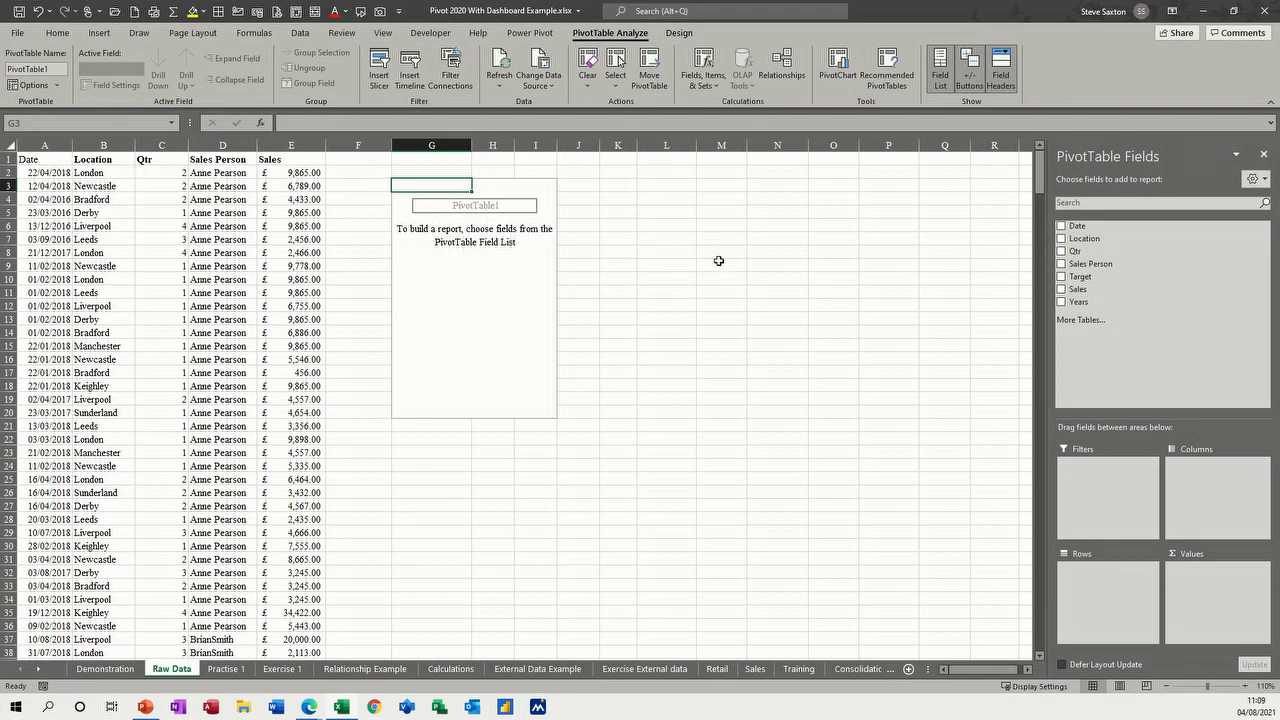
left_click(941, 79)
left_click(942, 75)
left_click(626, 224)
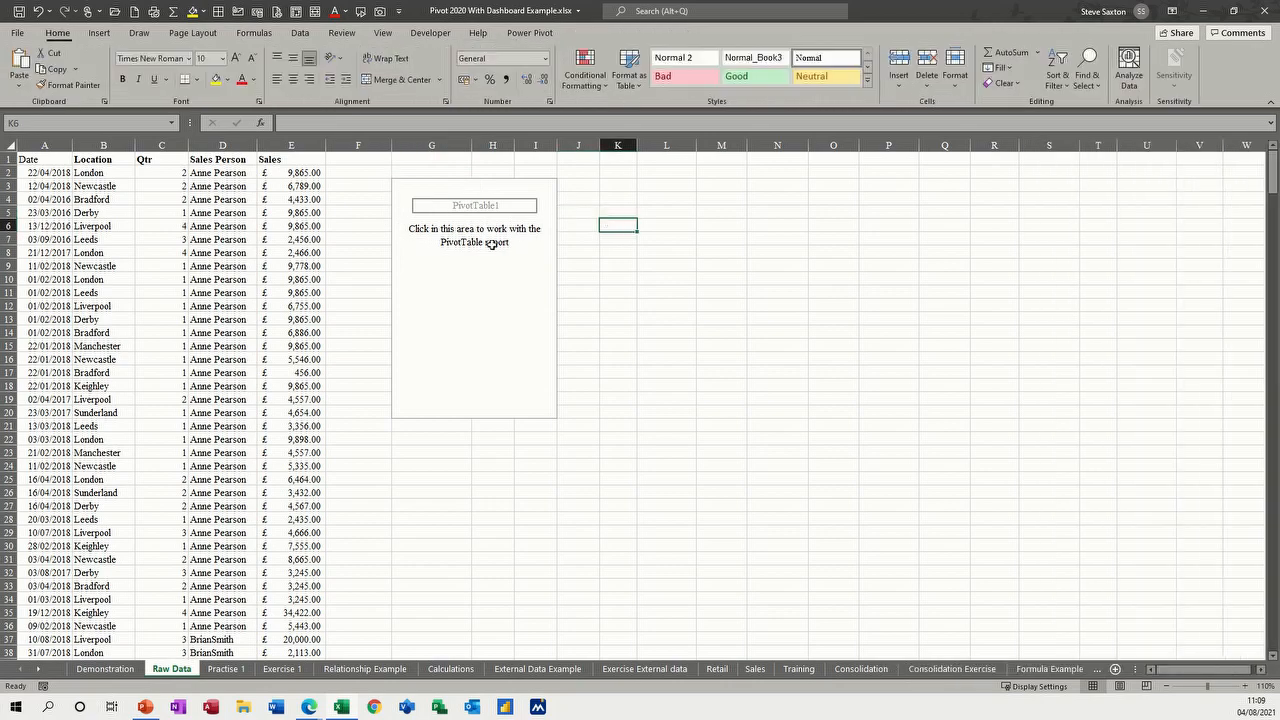
Add Sales to the PivotTable's values area and format it with the Accounting number format.
left_click(437, 214)
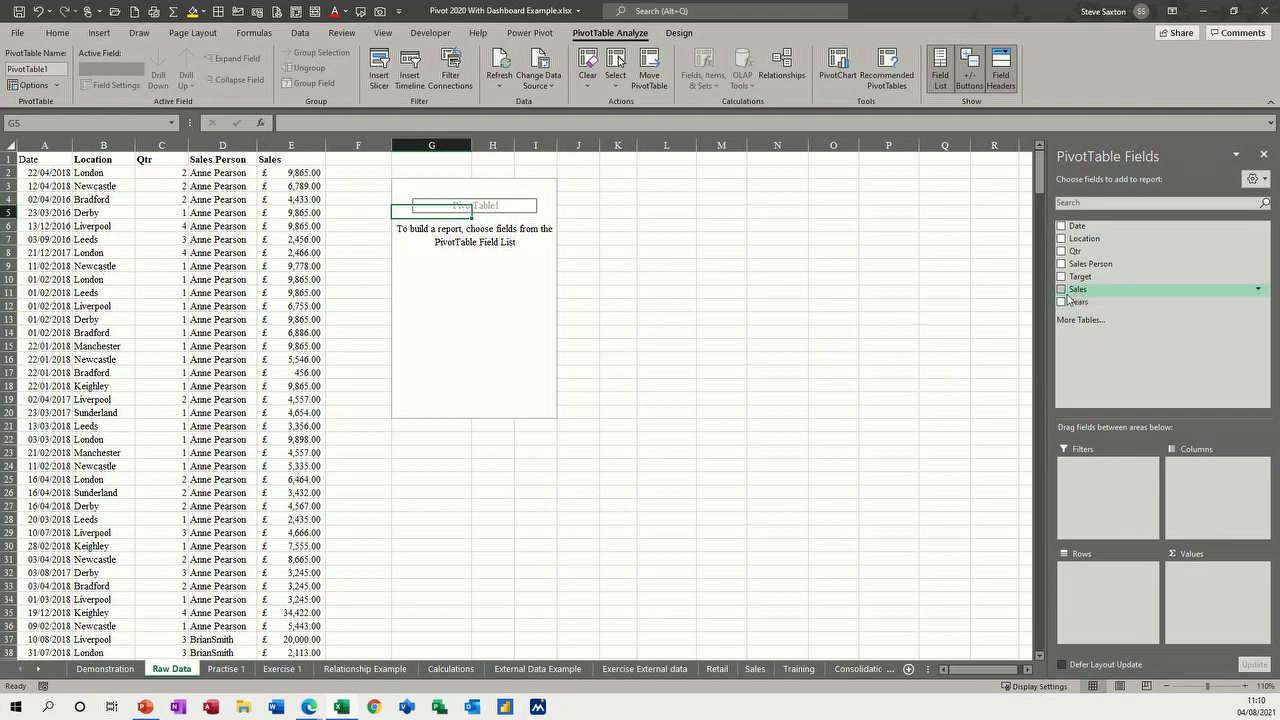
left_click_drag(1076, 289, 1187, 585)
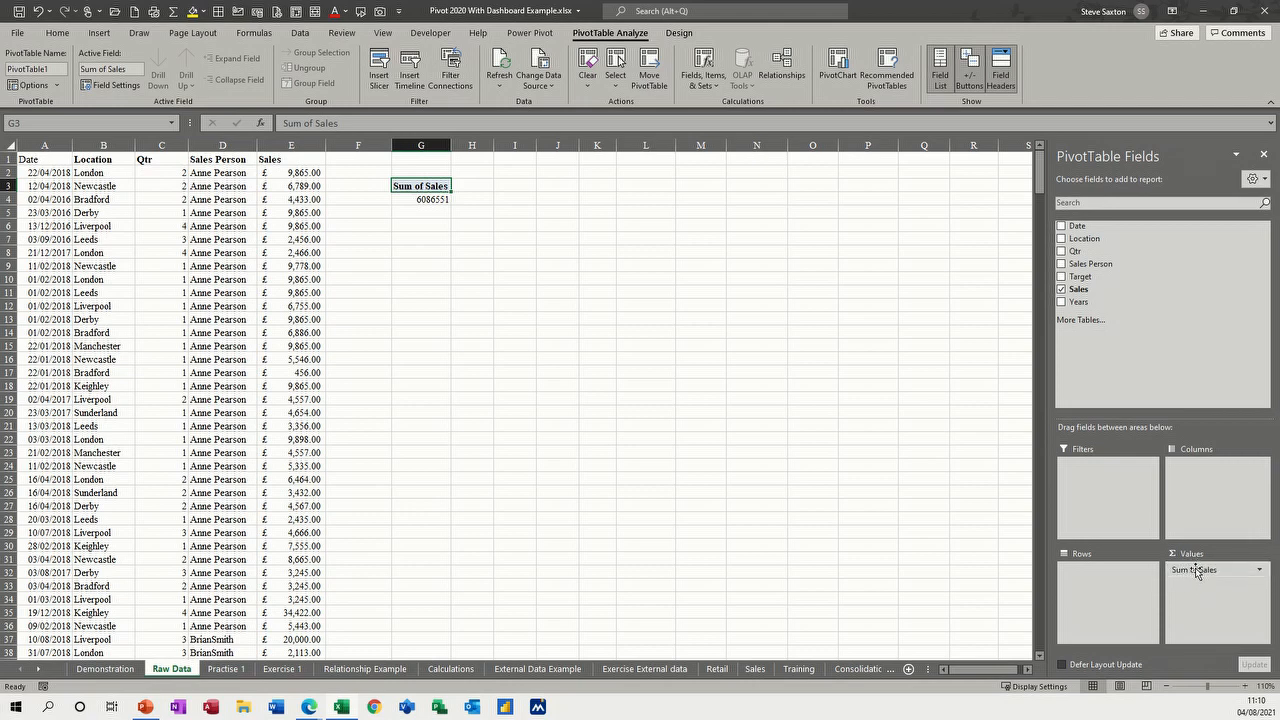
left_click(1197, 572)
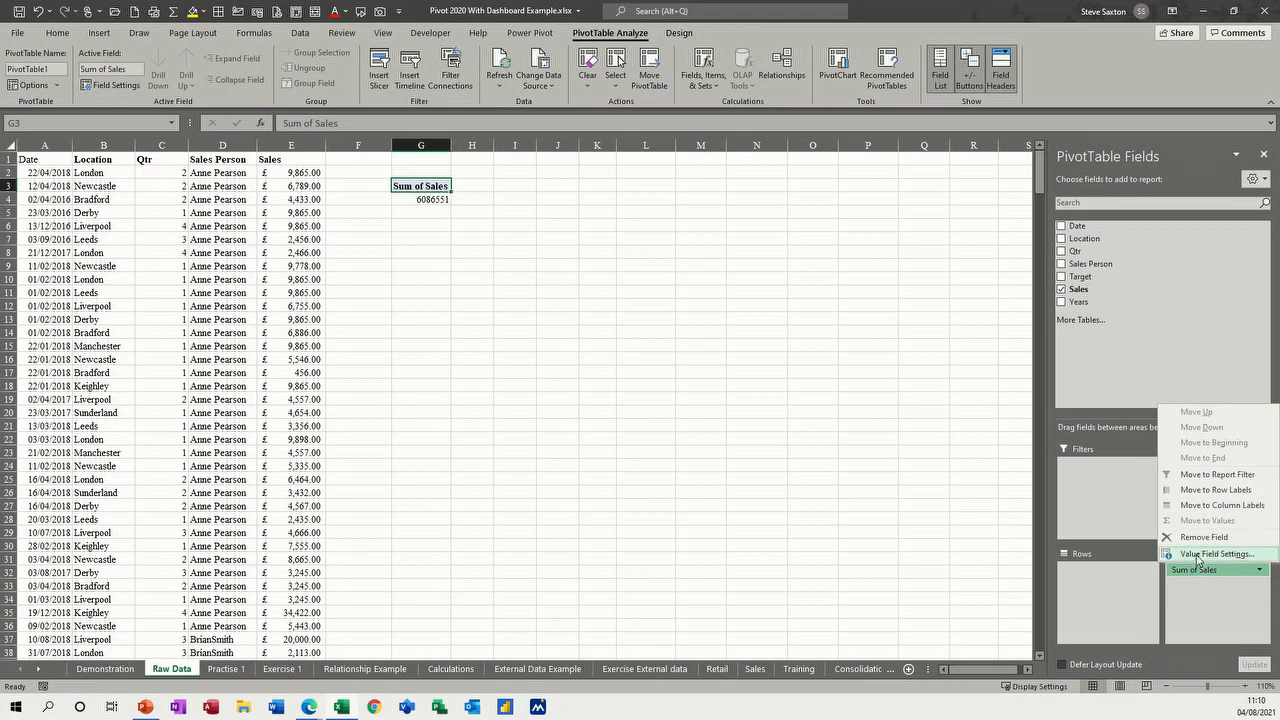
left_click(1198, 555)
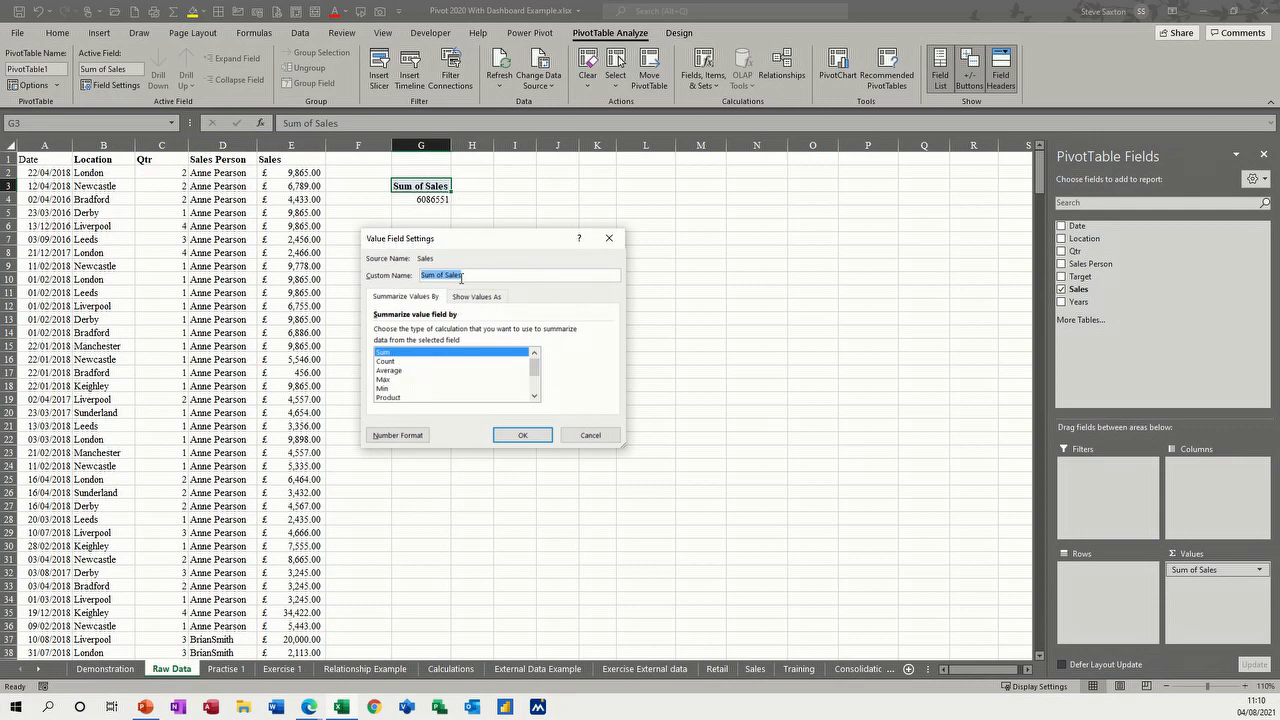
left_click(396, 436)
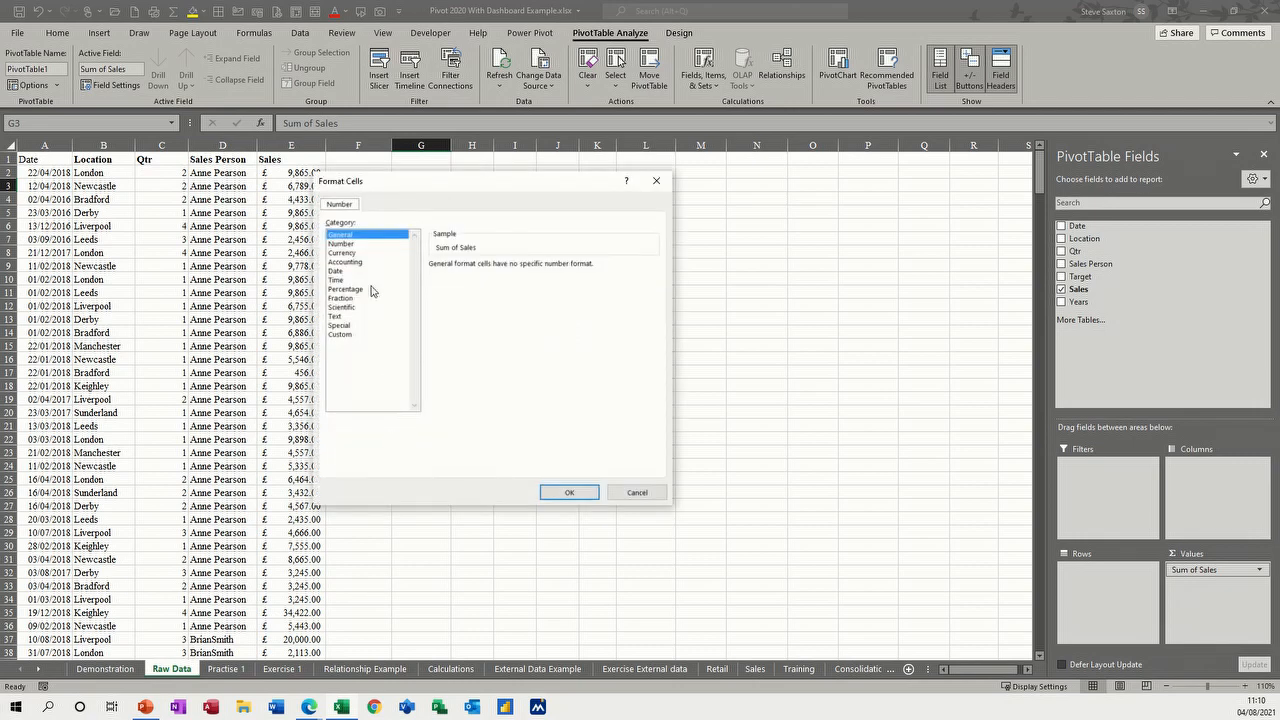
left_click(358, 263)
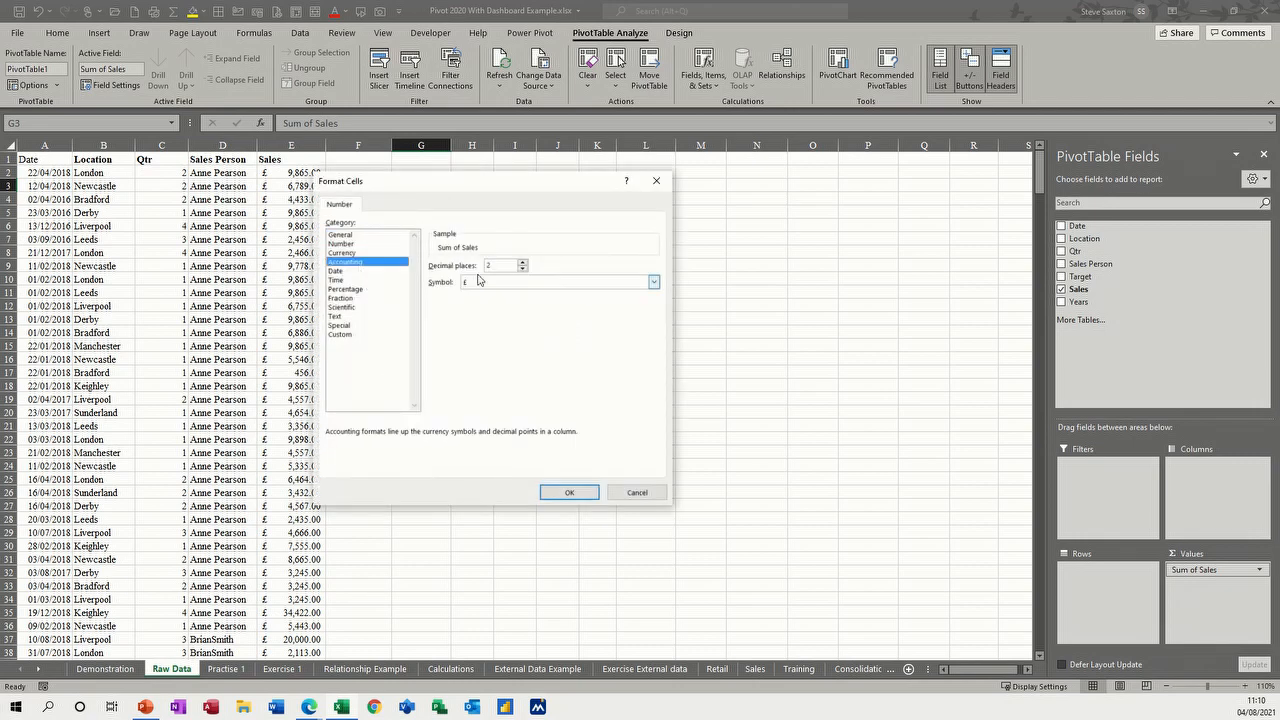
left_click(563, 492)
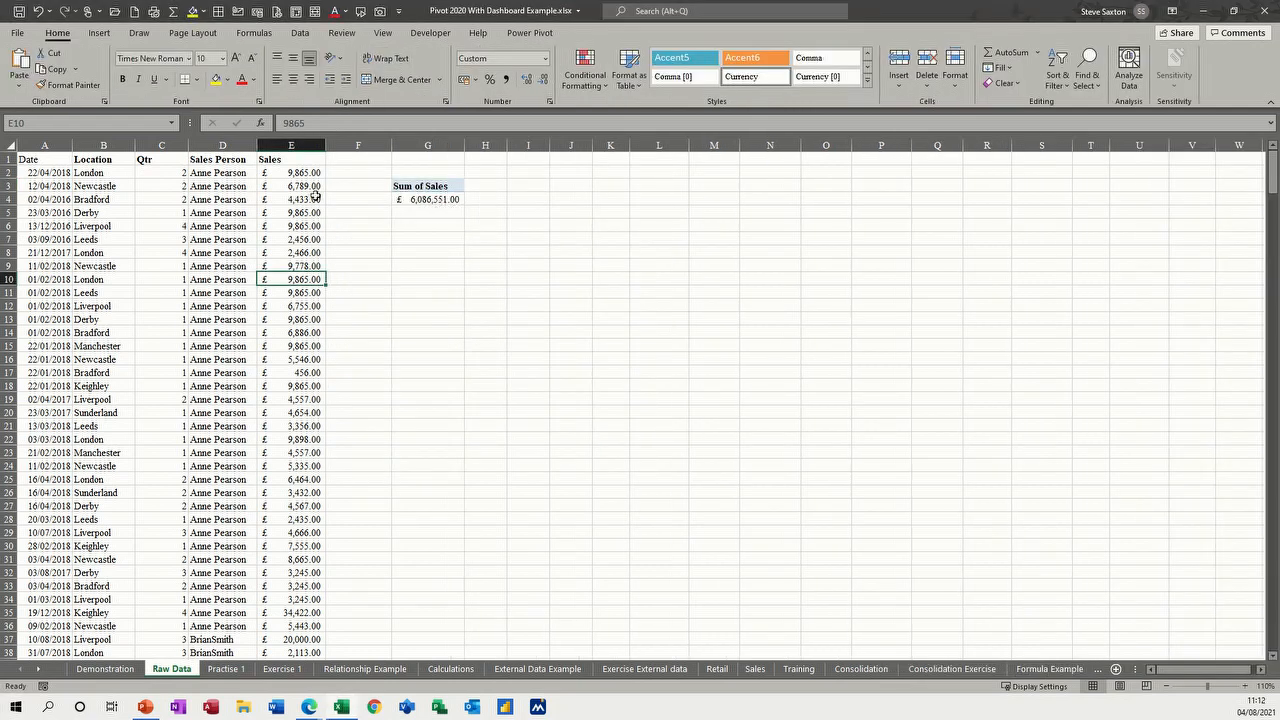
Add the Location field to the PivotTable's rows.
left_click(426, 199)
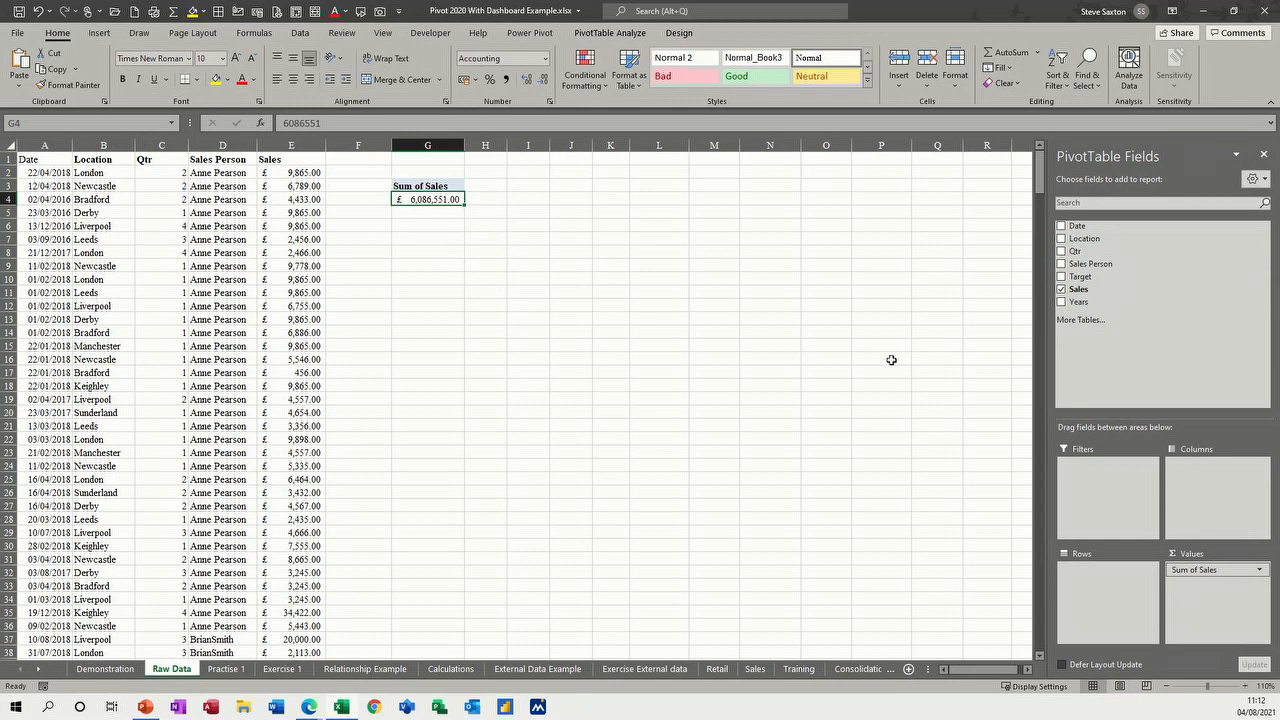
left_click_drag(1088, 245, 1101, 593)
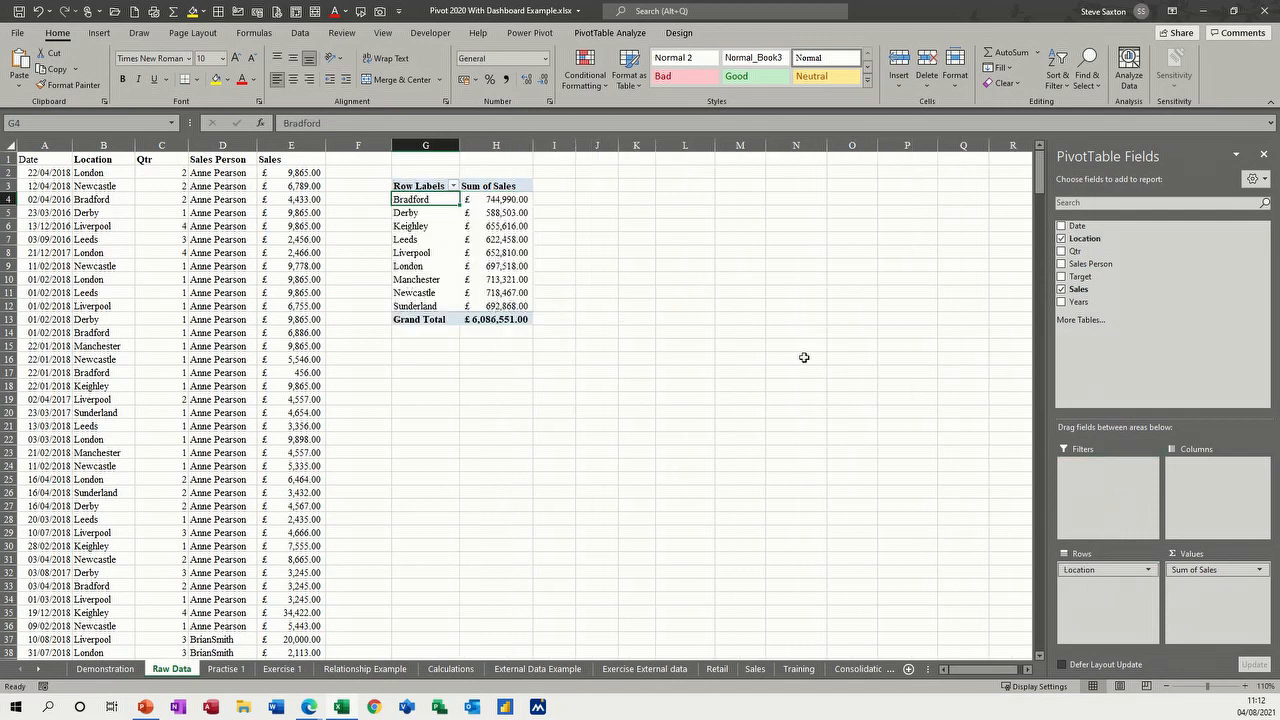
Add Sales Person to the PivotTable's columns and move it from there to the report filters.
left_click_drag(1088, 263, 1210, 488)
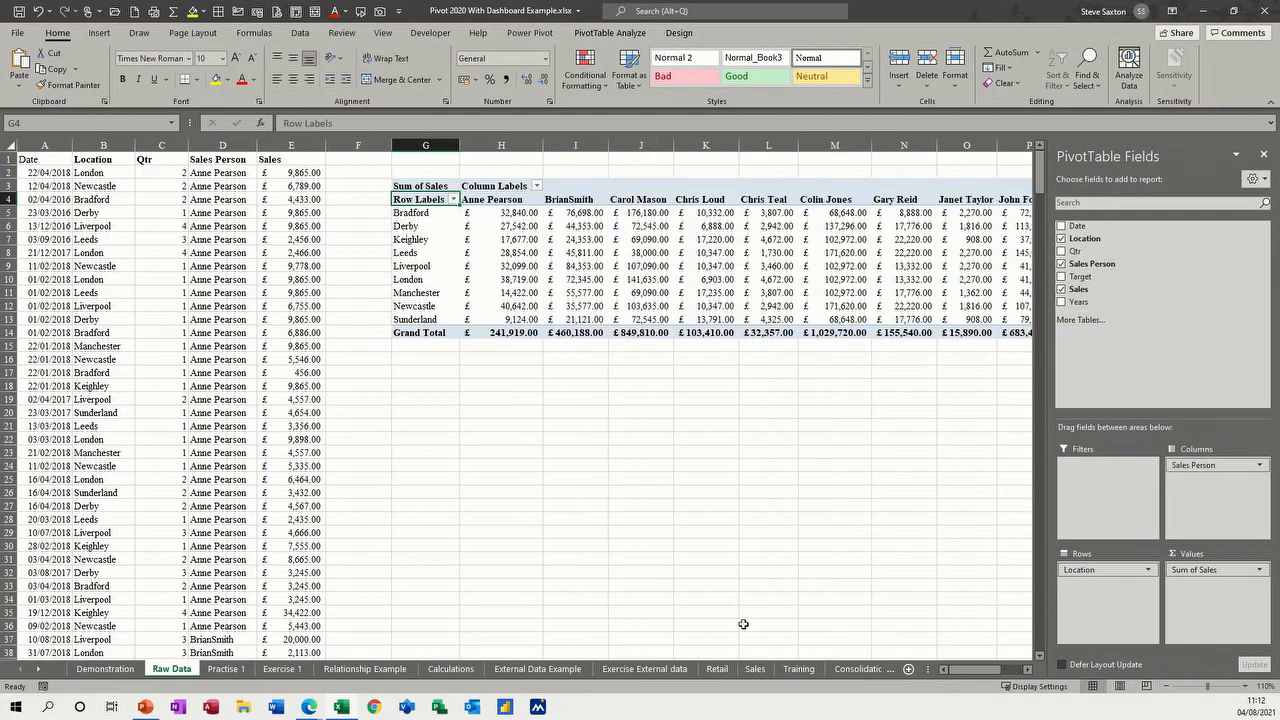
mouse_move(967, 677)
left_mouse_down()
mouse_move(997, 678)
mouse_move(978, 678)
left_mouse_up()
left_click_drag(1200, 466, 1093, 474)
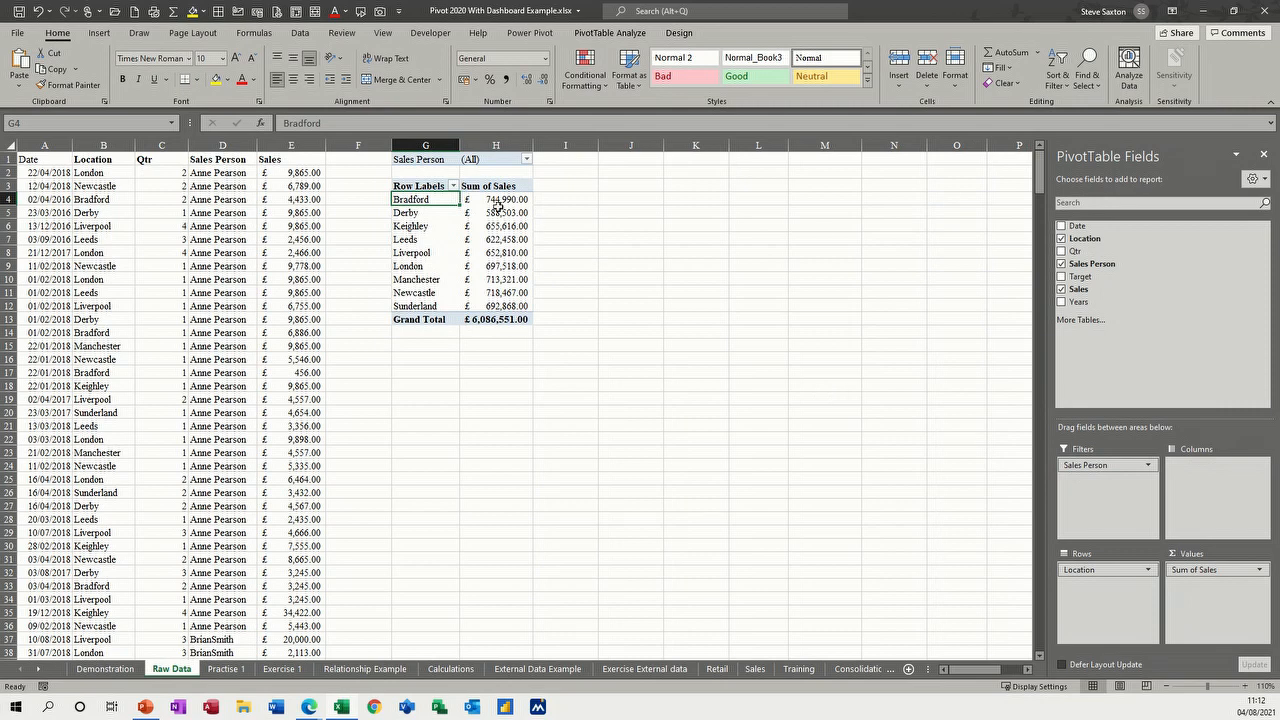
Filter the PivotTable by Sales Person to show only the first listed person's sales.
left_click(526, 159)
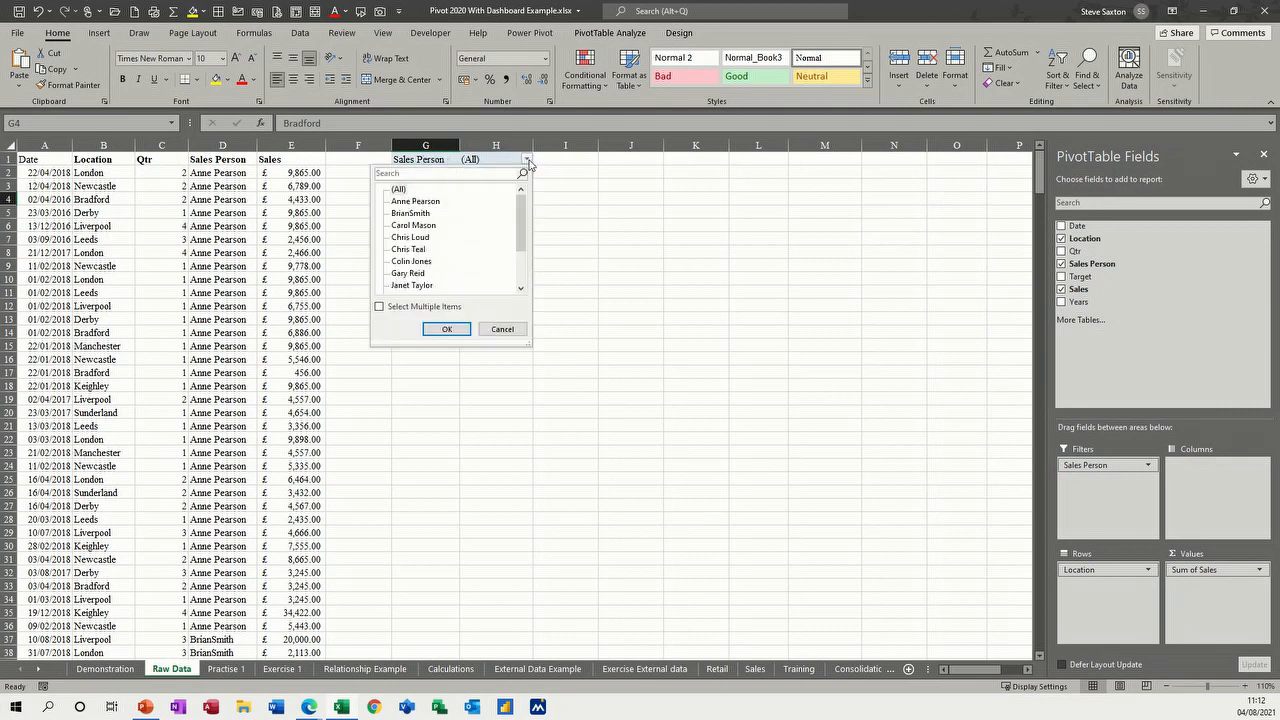
left_click(435, 204)
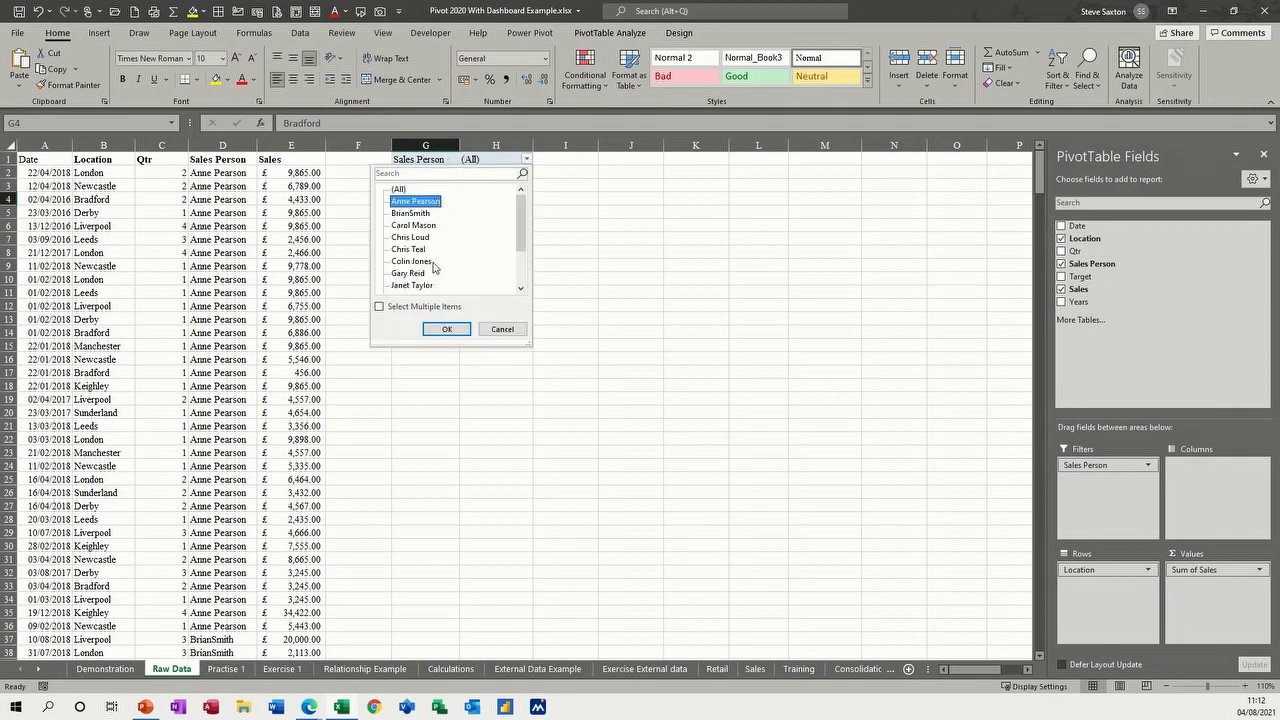
left_click(445, 328)
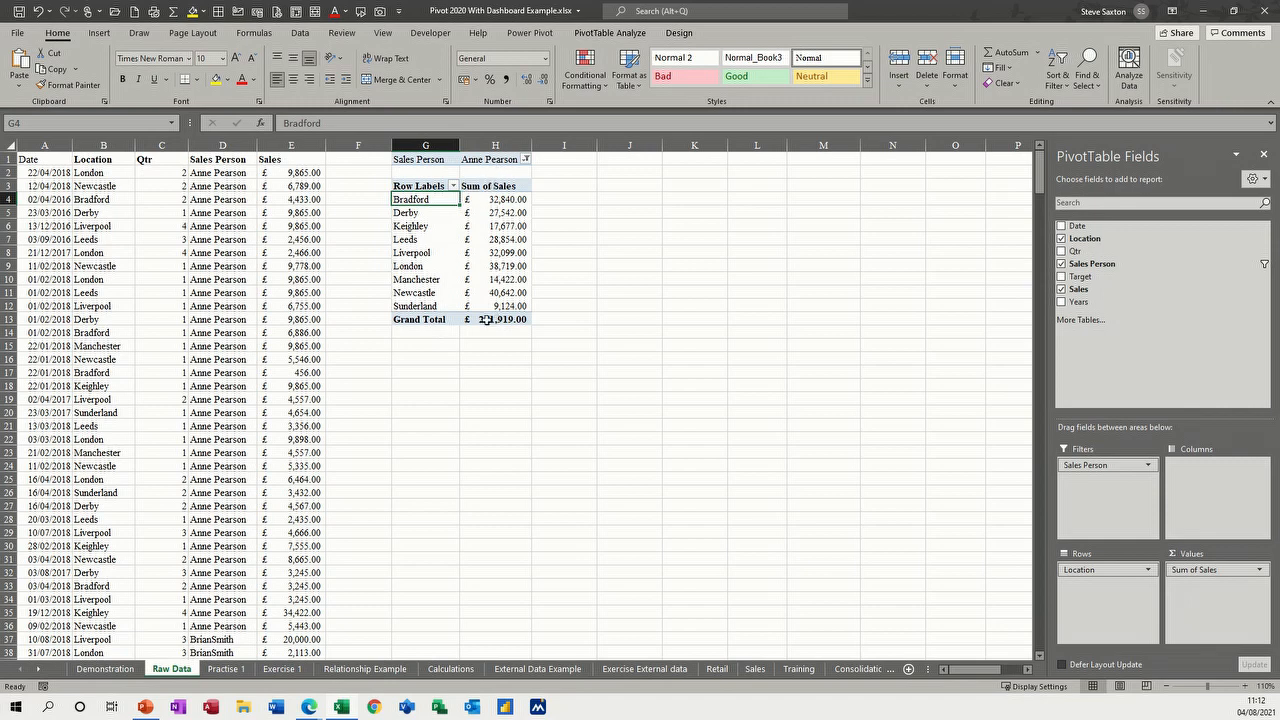
Reset the Sales Person report filter to (All).
left_click(525, 160)
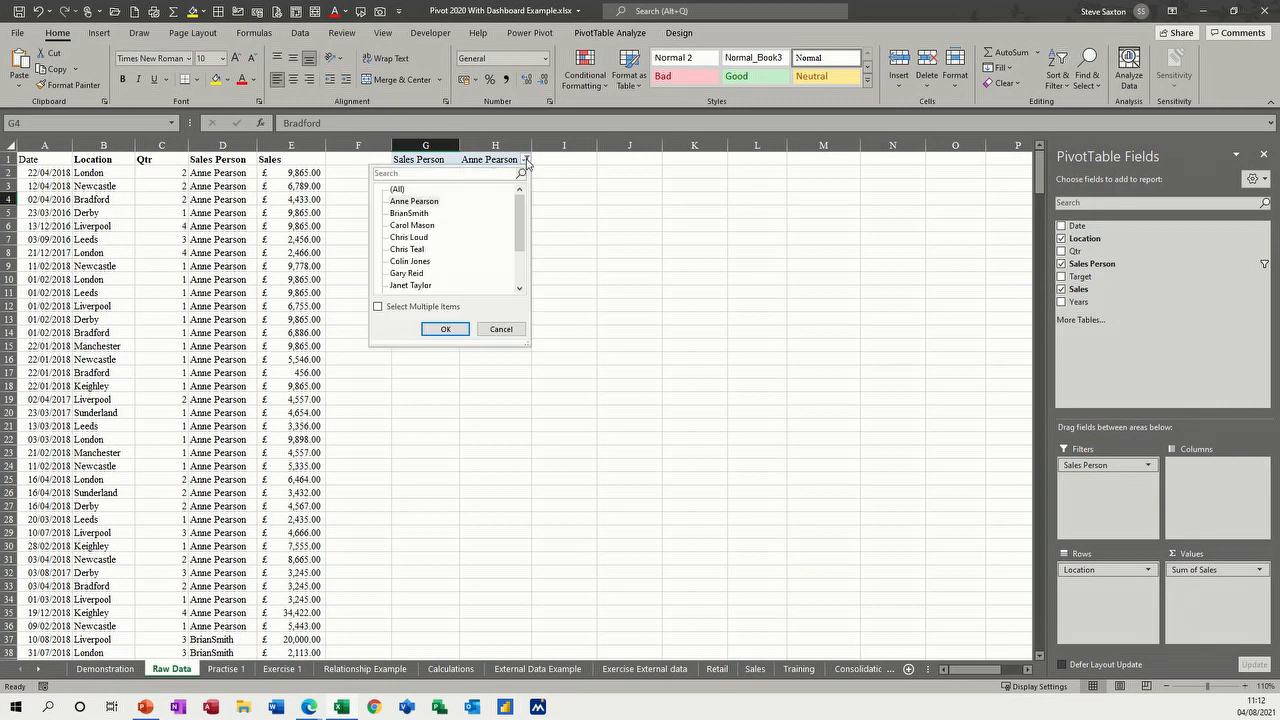
left_click(399, 189)
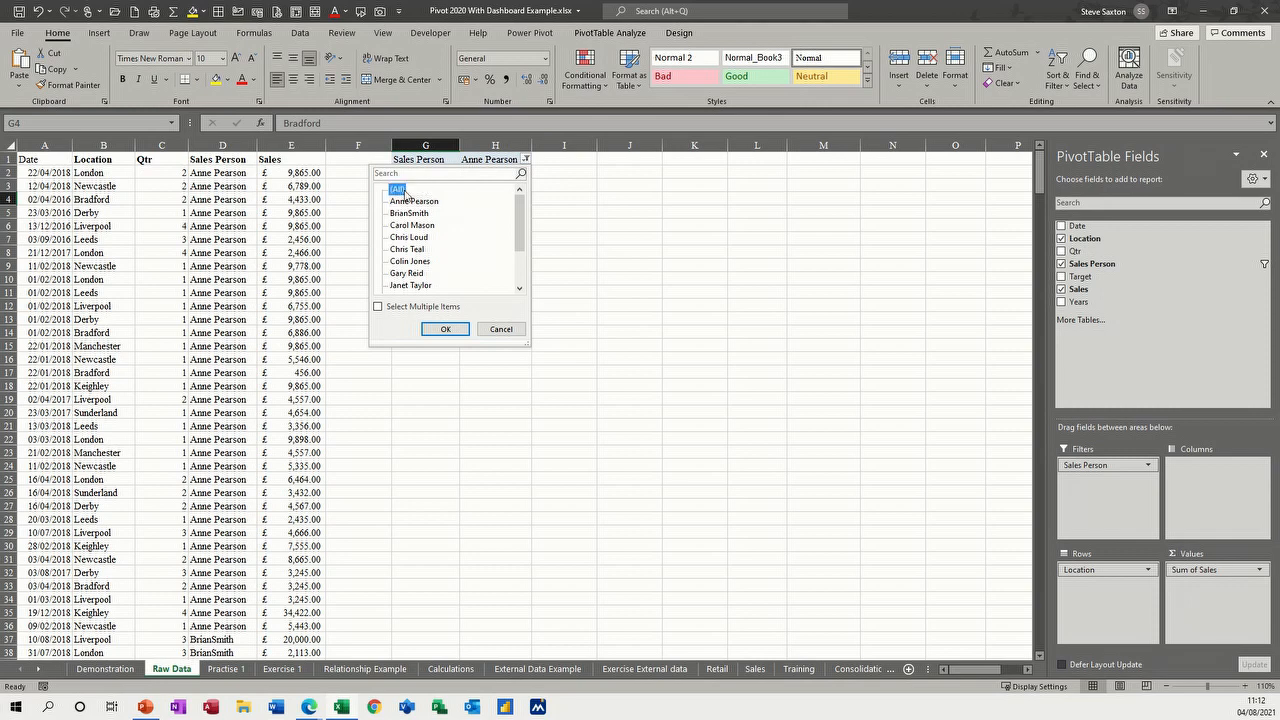
left_click(440, 328)
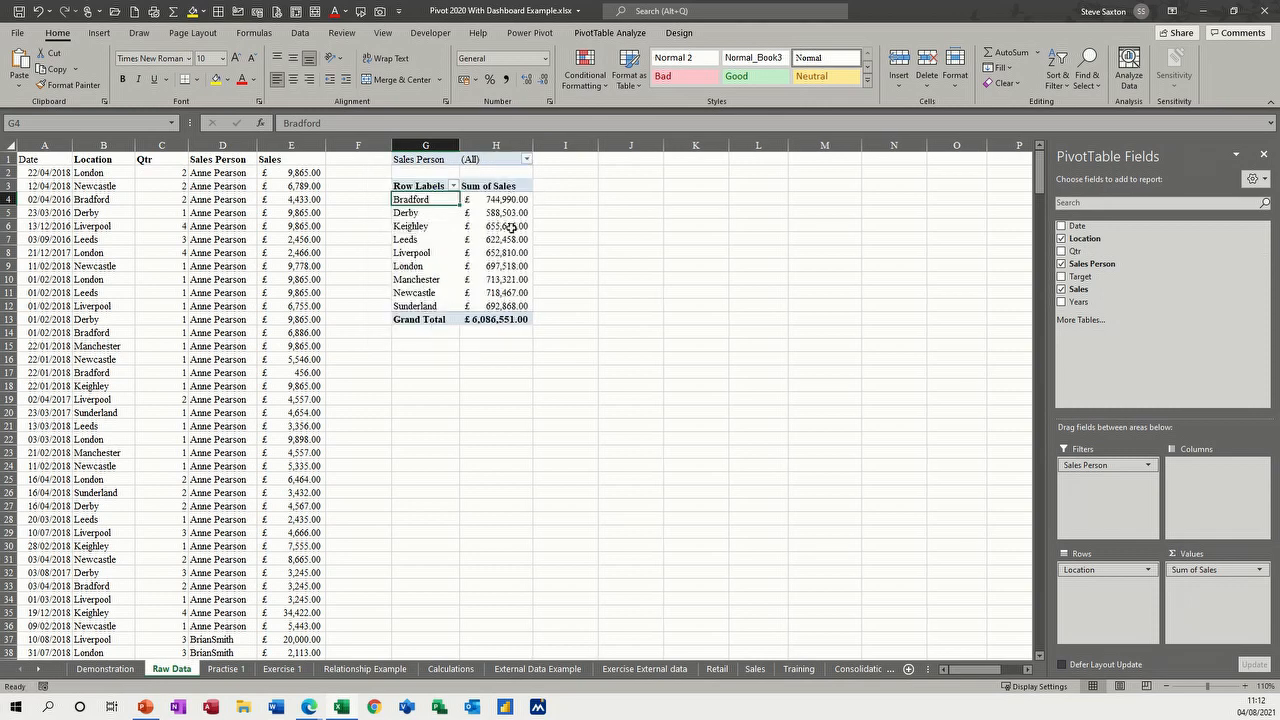
Allow multiple items in the Sales Person filter and include only the first two listed sales people.
left_click(526, 160)
left_click(380, 307)
left_click(394, 190)
left_click(395, 201)
left_click(395, 213)
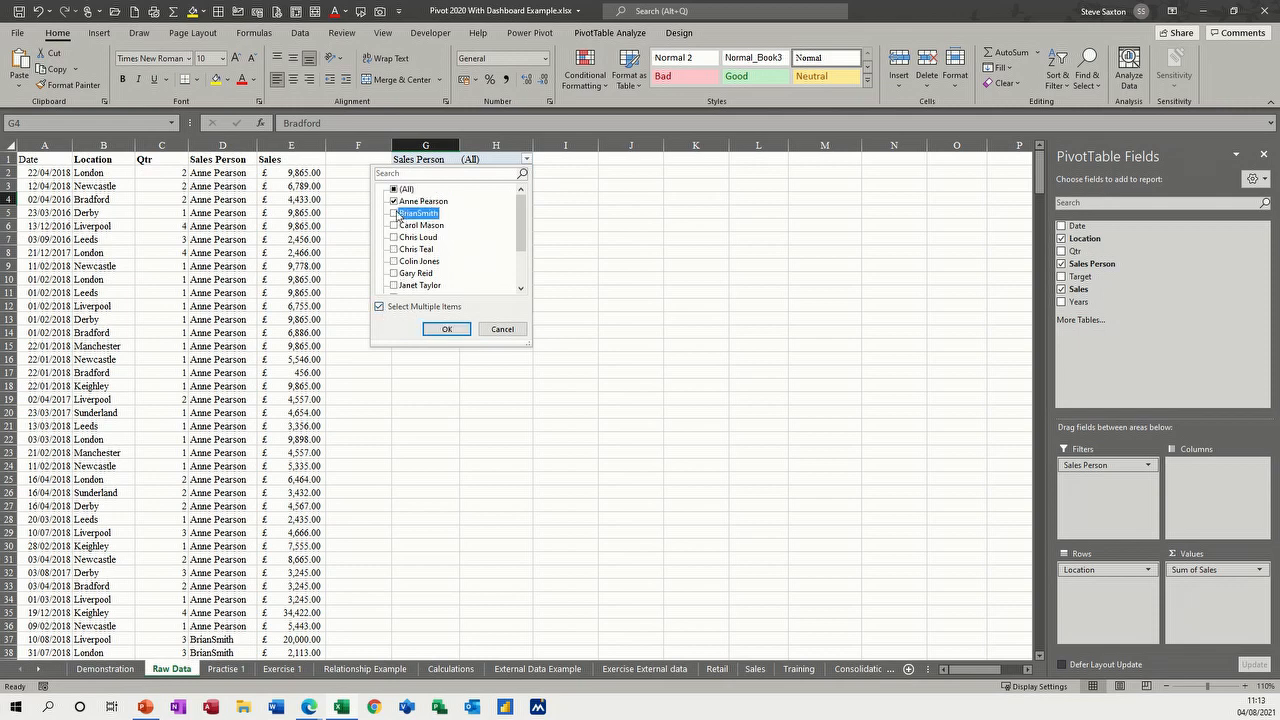
left_click(436, 330)
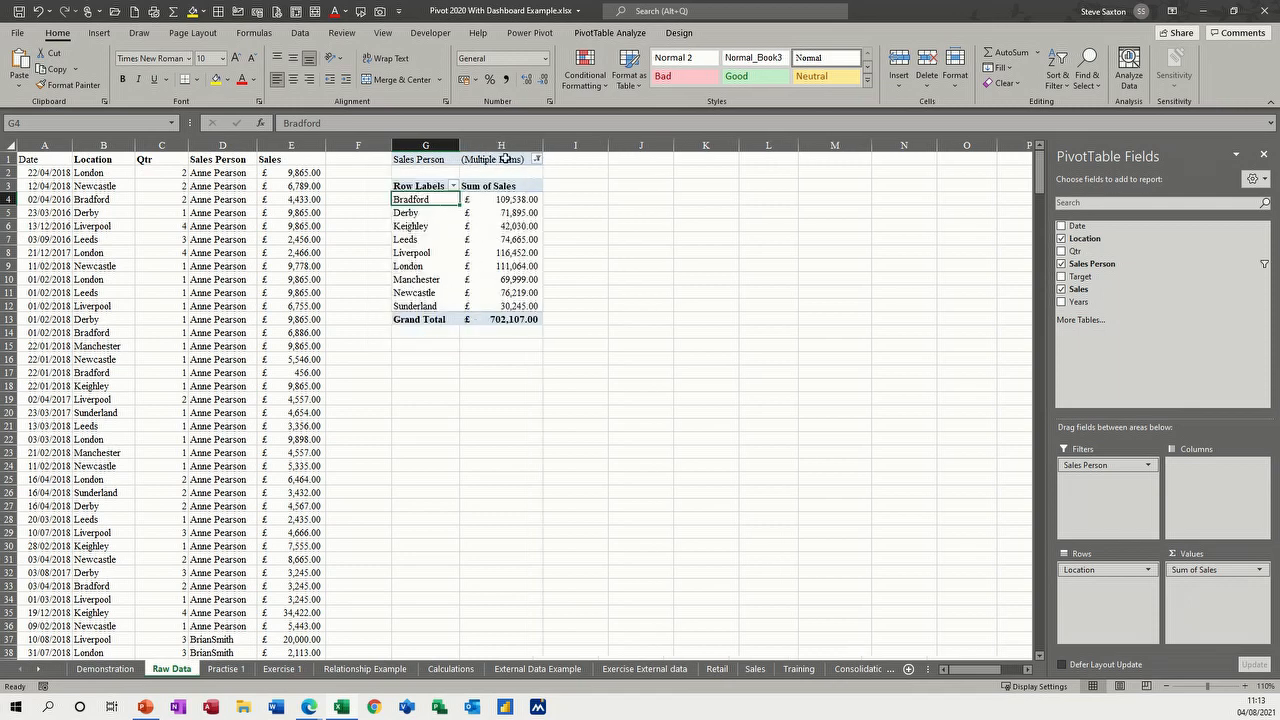
Include all sales people again in the multiple-item Sales Person filter.
left_click(537, 160)
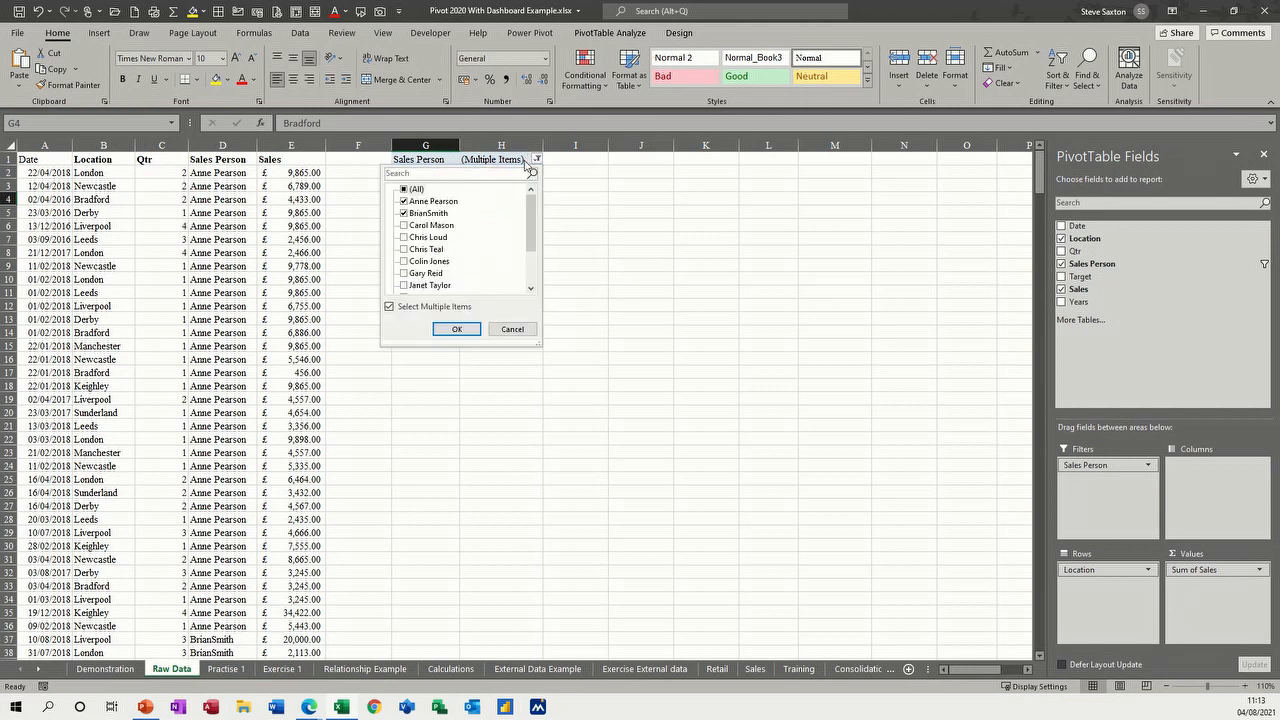
left_click(405, 190)
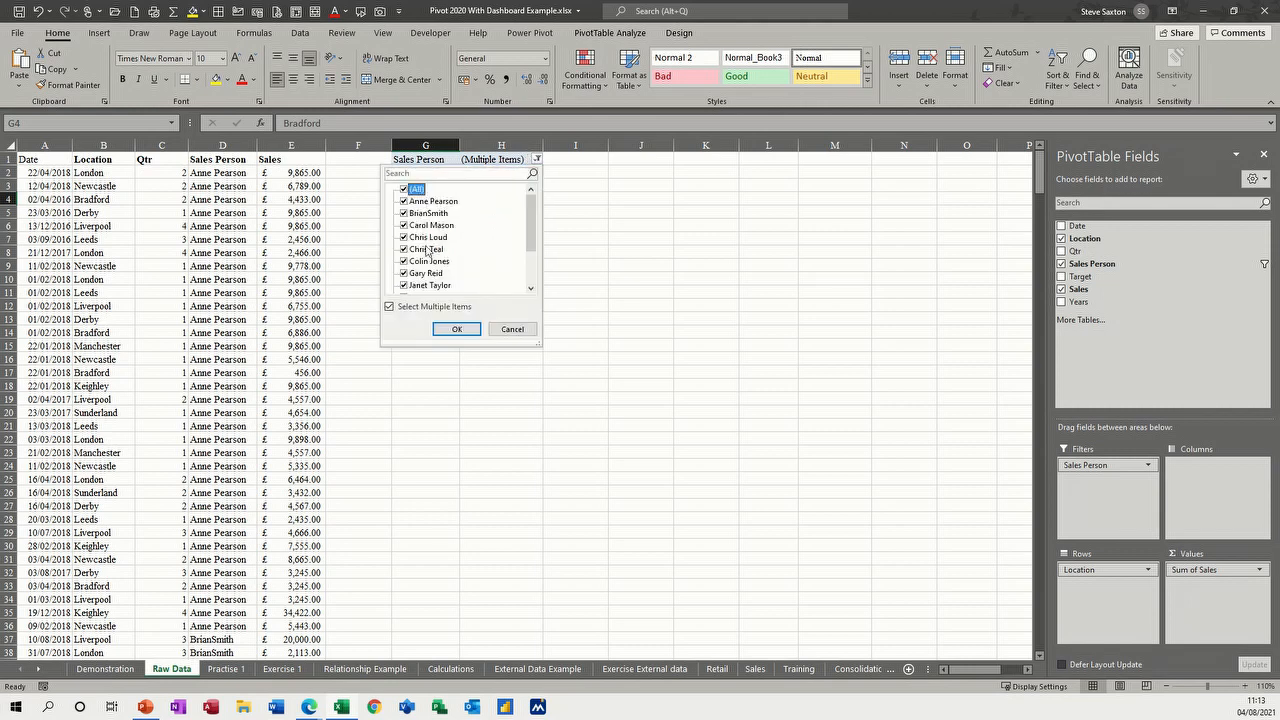
left_click(454, 330)
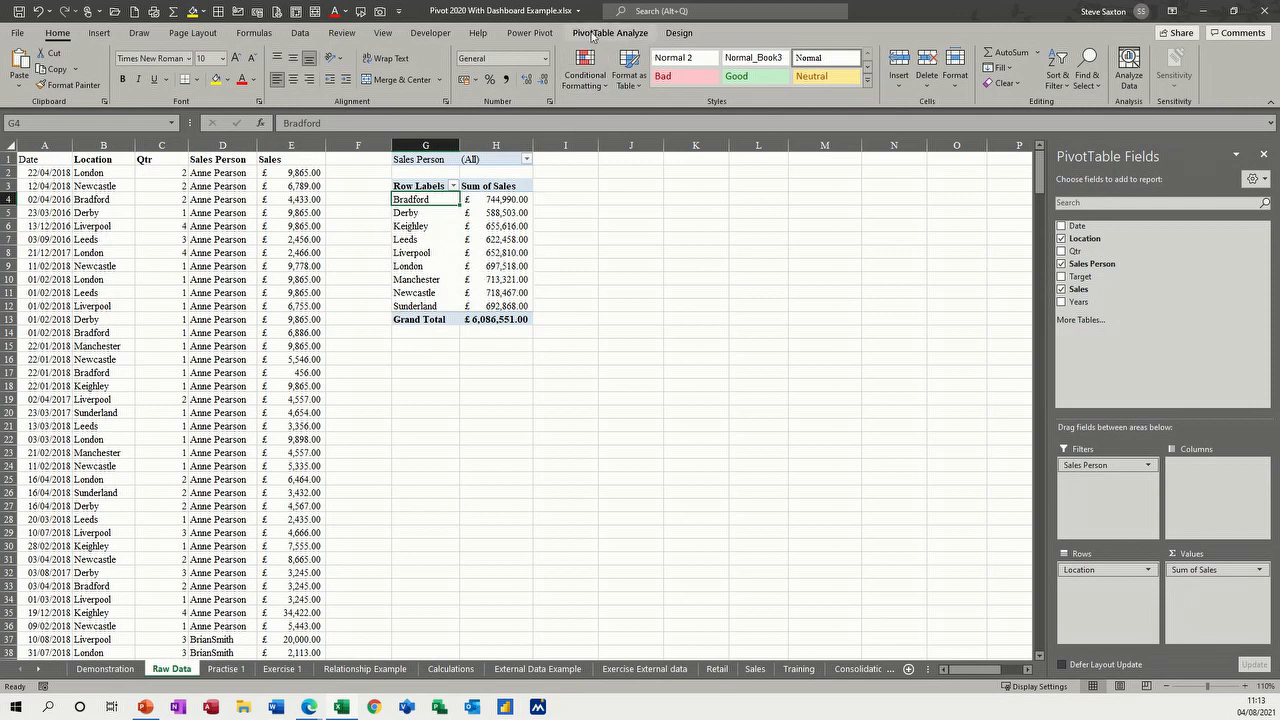
Insert a Sales Person slicer, place it beside the PivotTable, and use it to show only the first listed person.
left_click(591, 33)
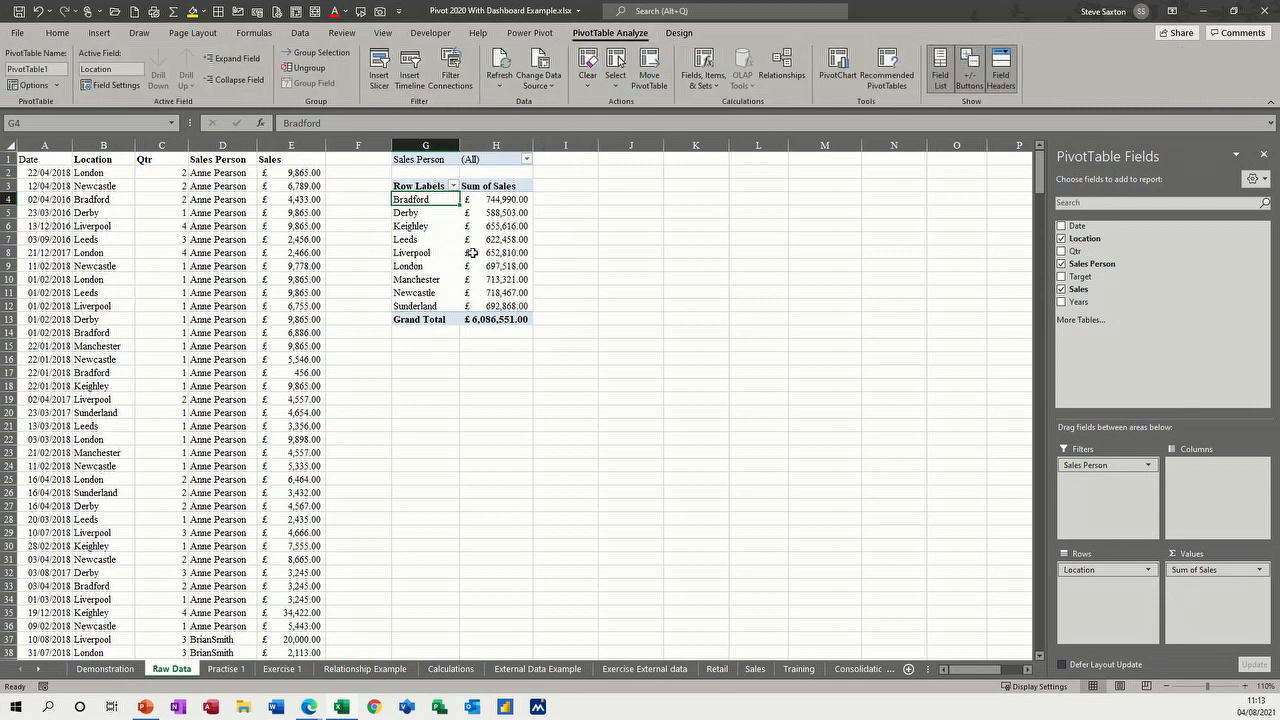
left_click(379, 82)
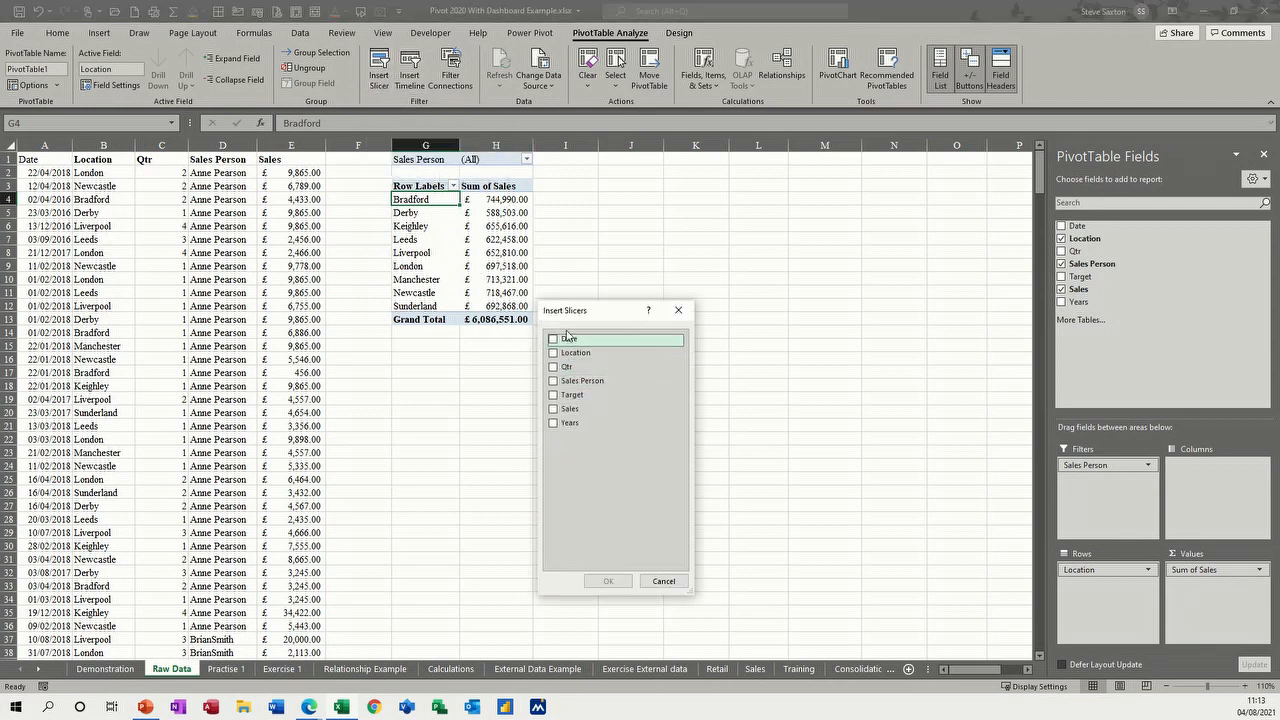
left_click(553, 381)
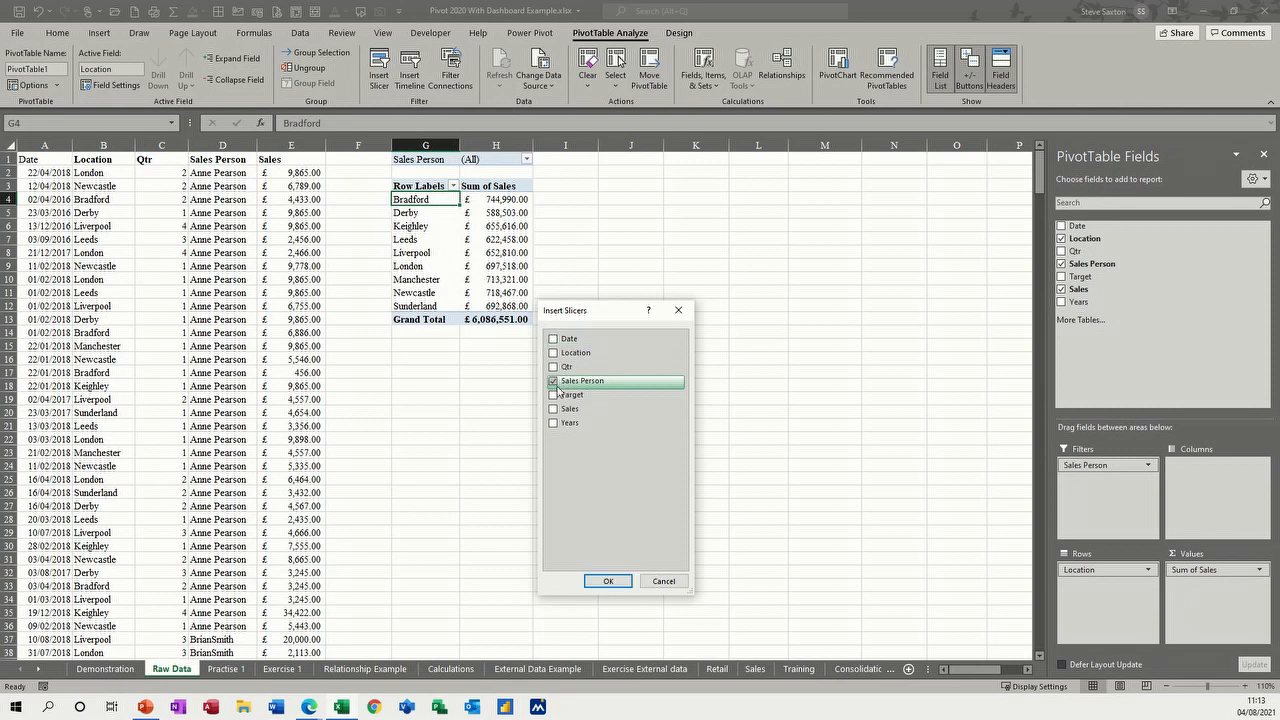
left_click(606, 580)
left_click_drag(538, 318, 676, 161)
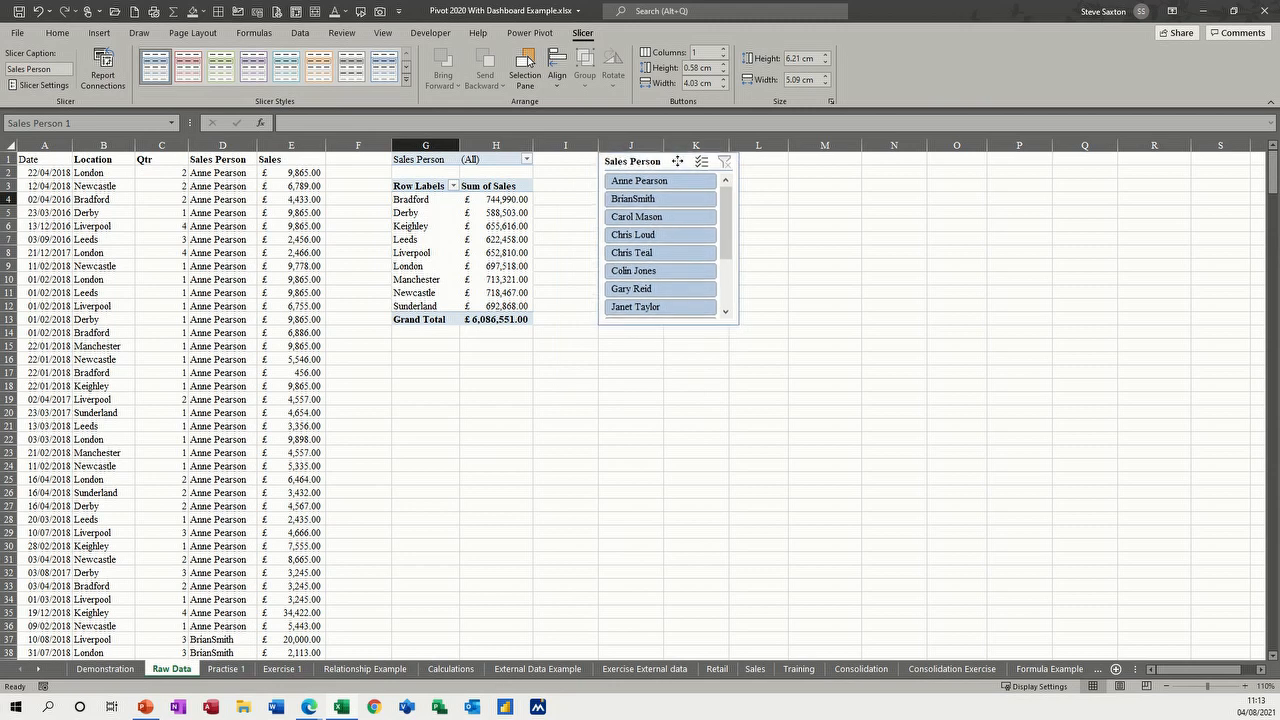
left_click(633, 183)
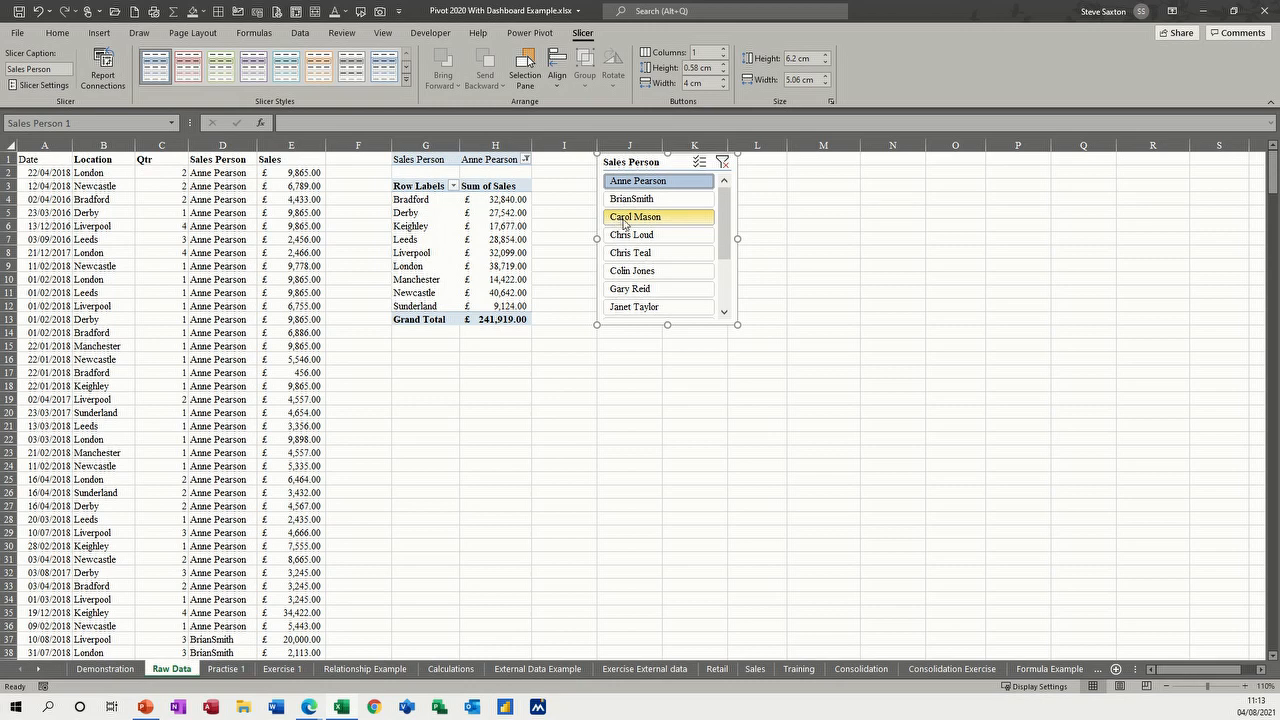
Add the third, fifth and seventh listed people to the Sales Person slicer selection and check the matching items in the report filter.
left_click(624, 218, "ctrl")
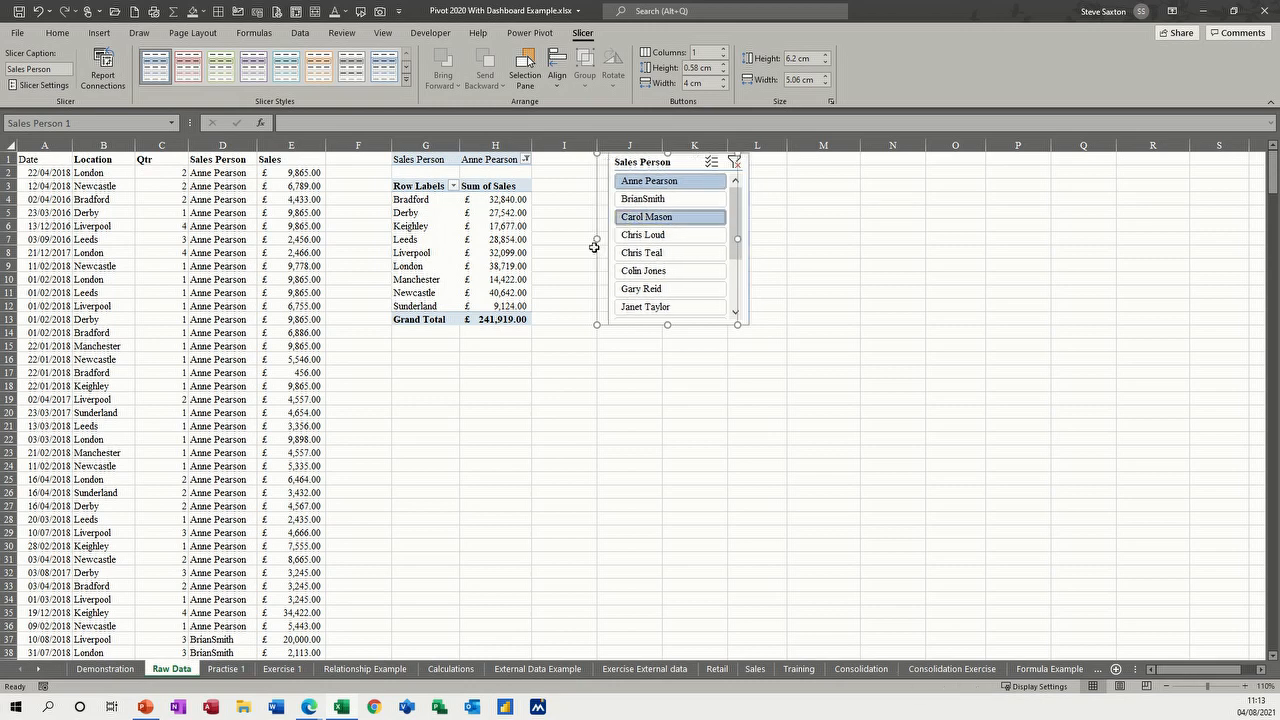
left_click(646, 256, "ctrl")
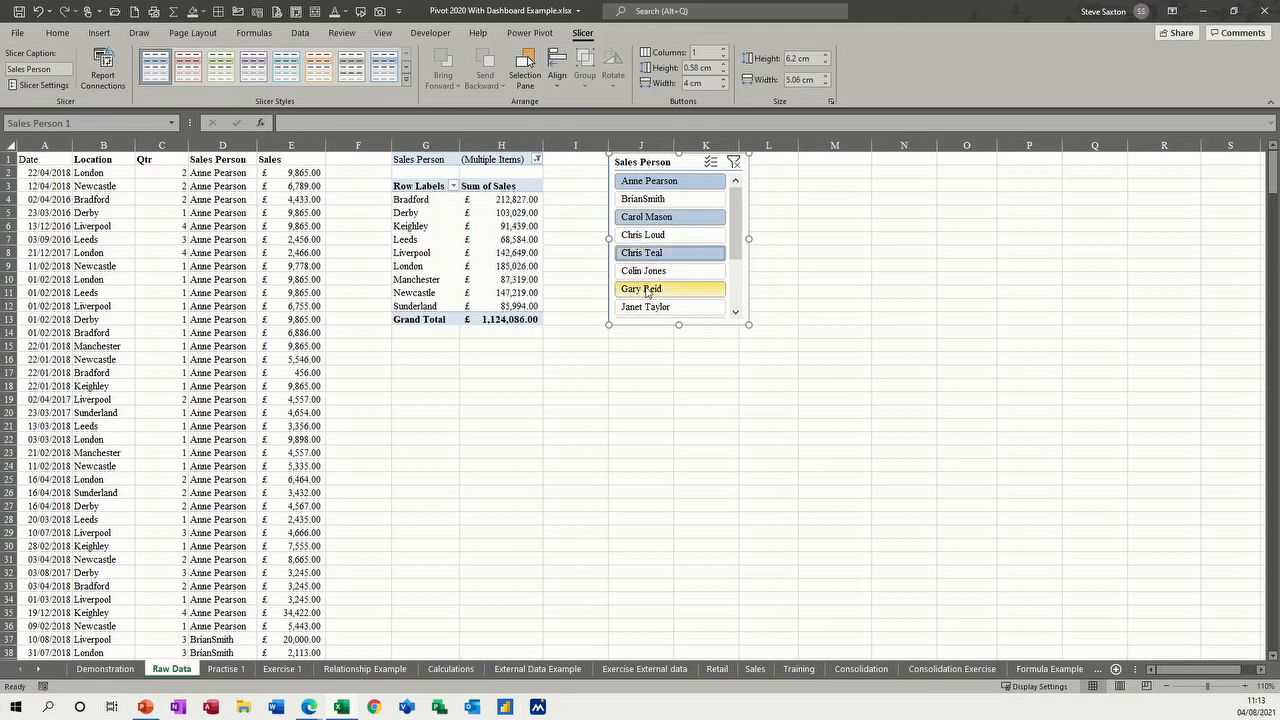
left_click(645, 290, "ctrl")
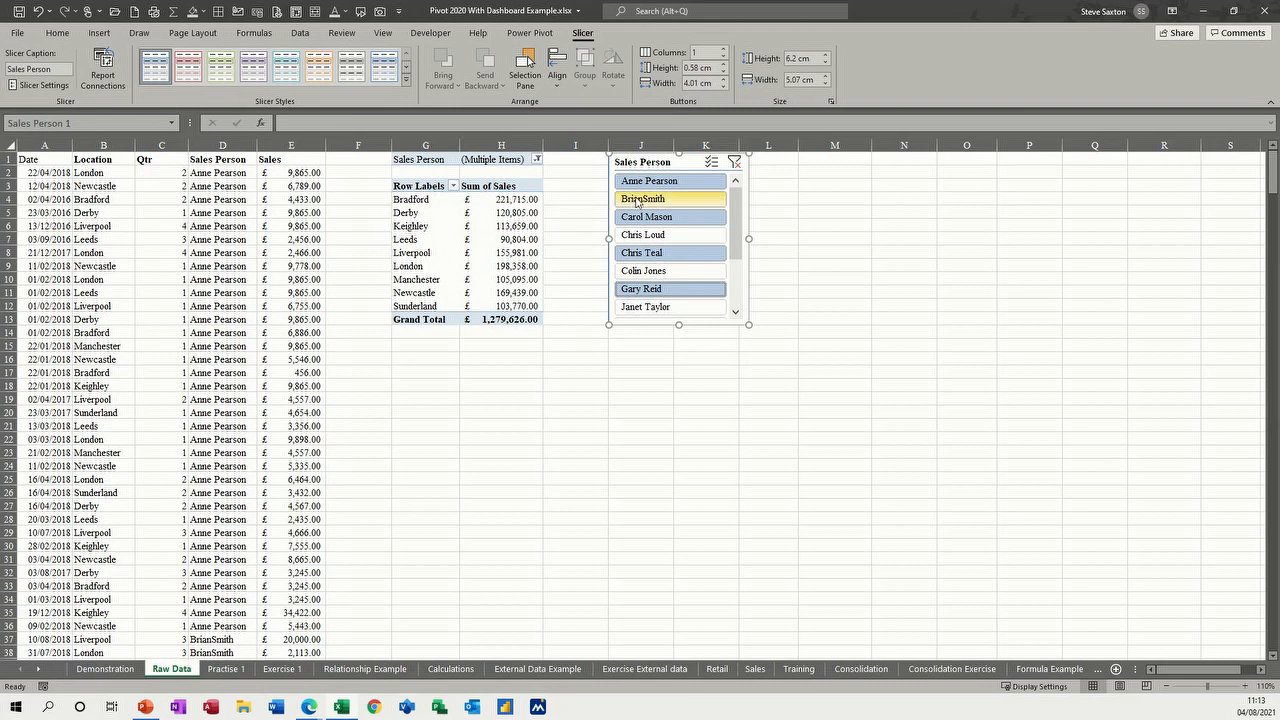
left_click(537, 160)
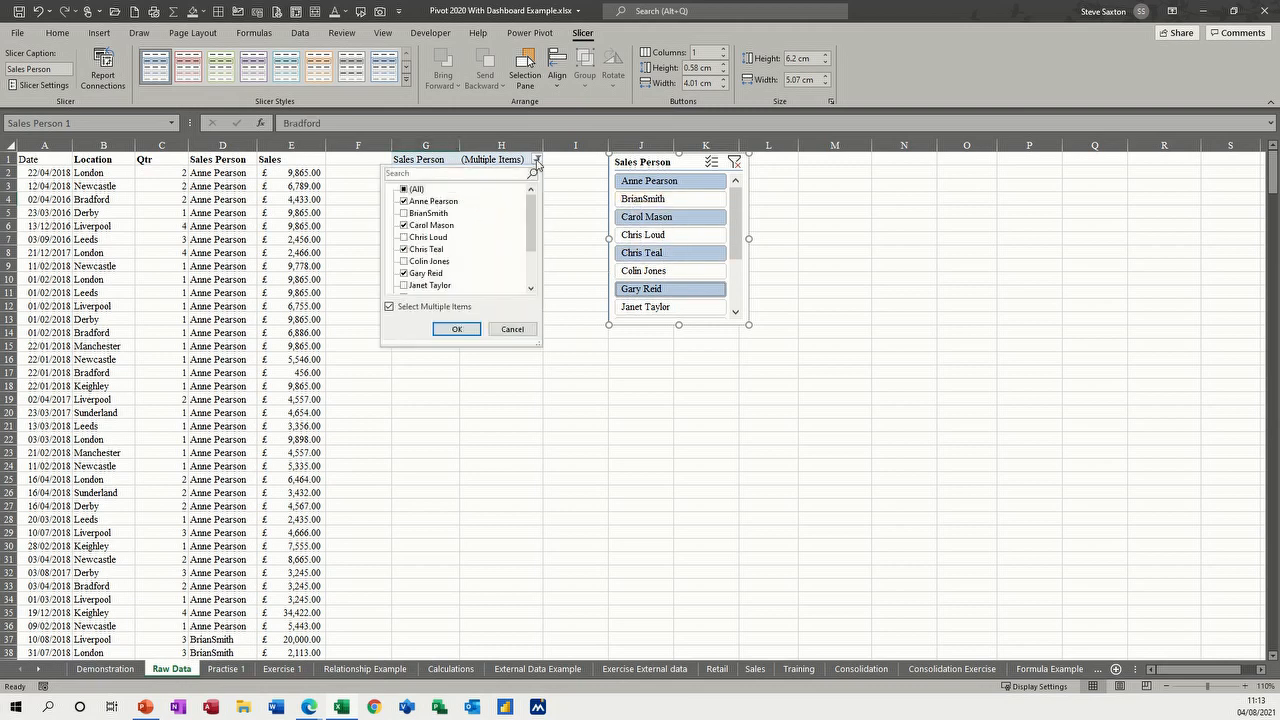
left_click(514, 331)
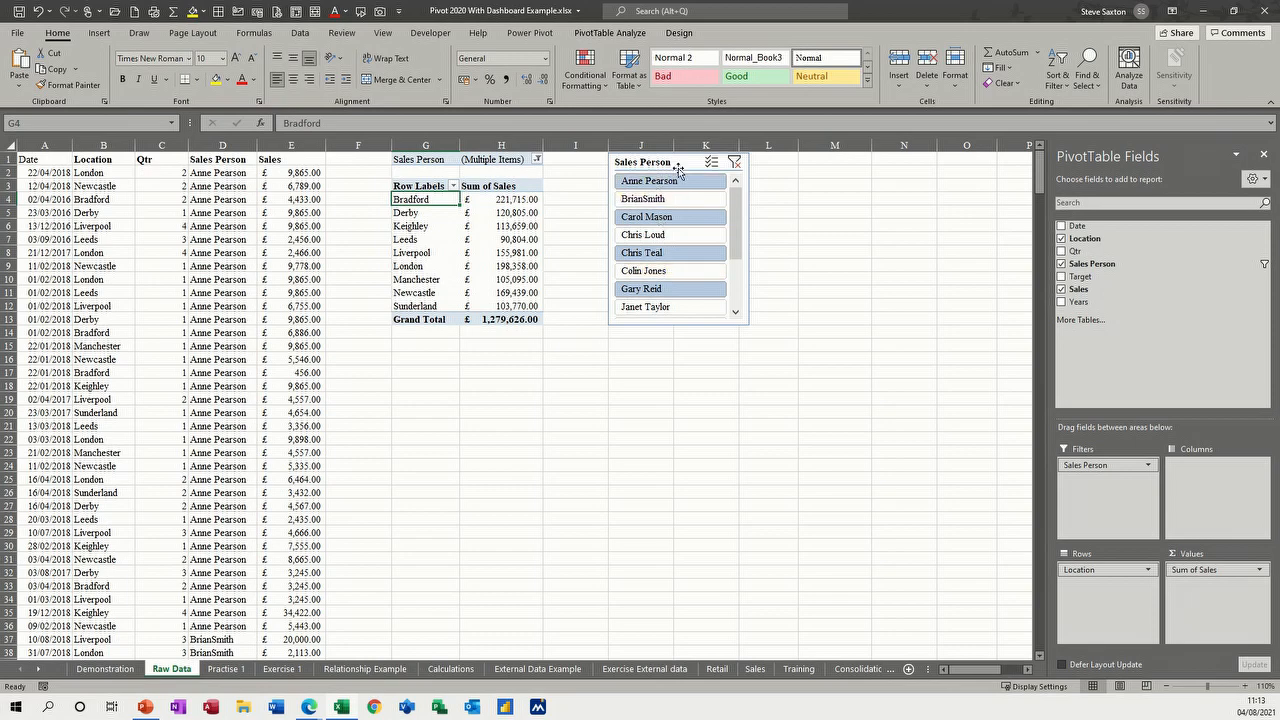
Move the Sales Person slicer closer to the PivotTable and clear its filter.
left_click_drag(678, 165, 649, 164)
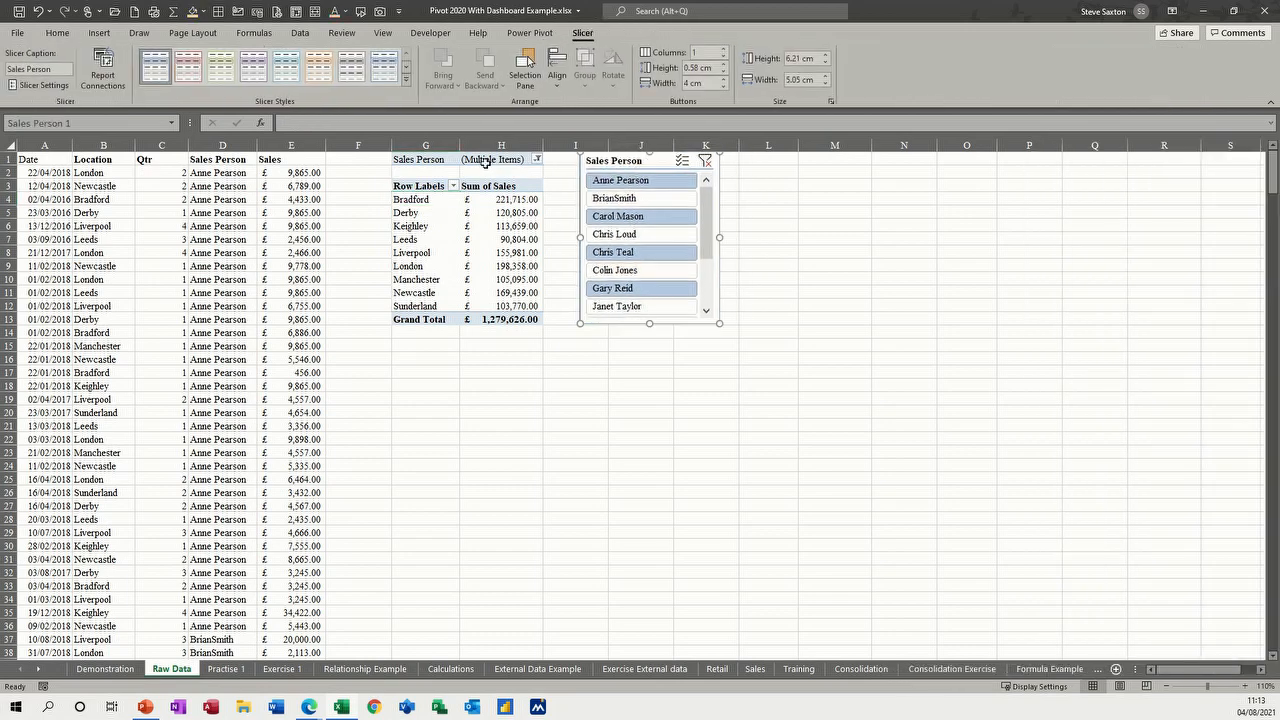
left_click(489, 207)
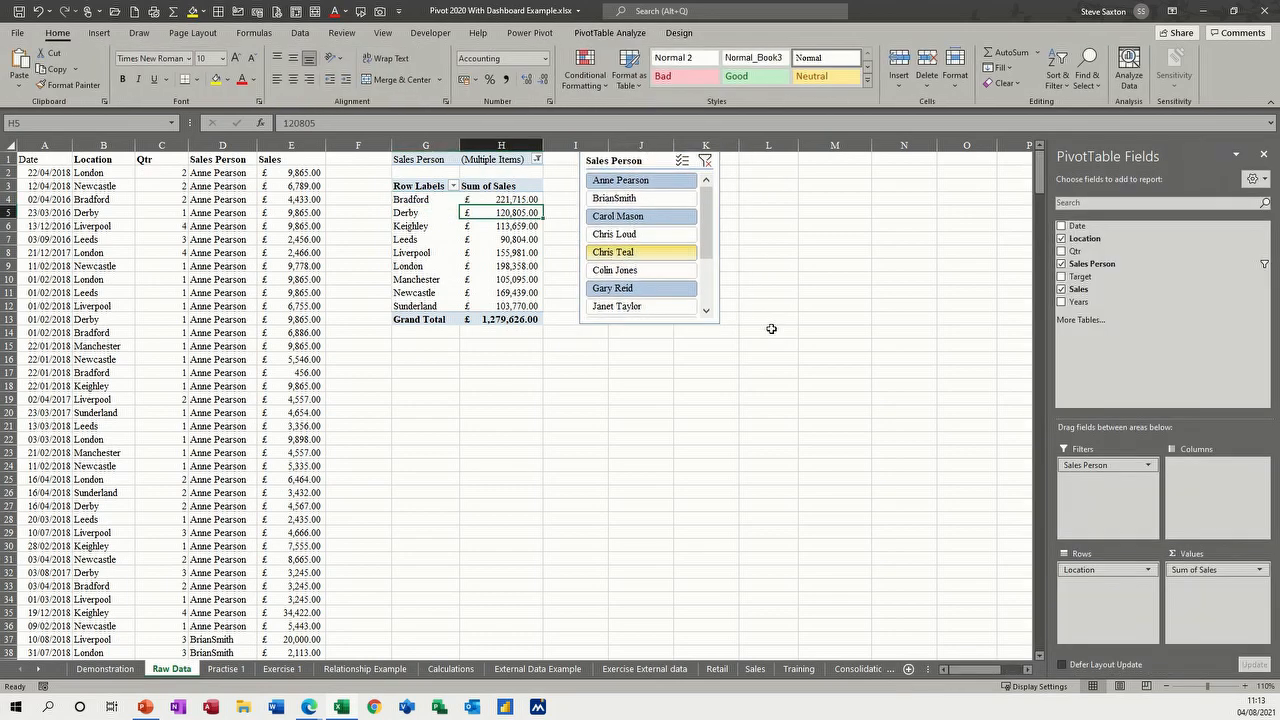
left_click(706, 163)
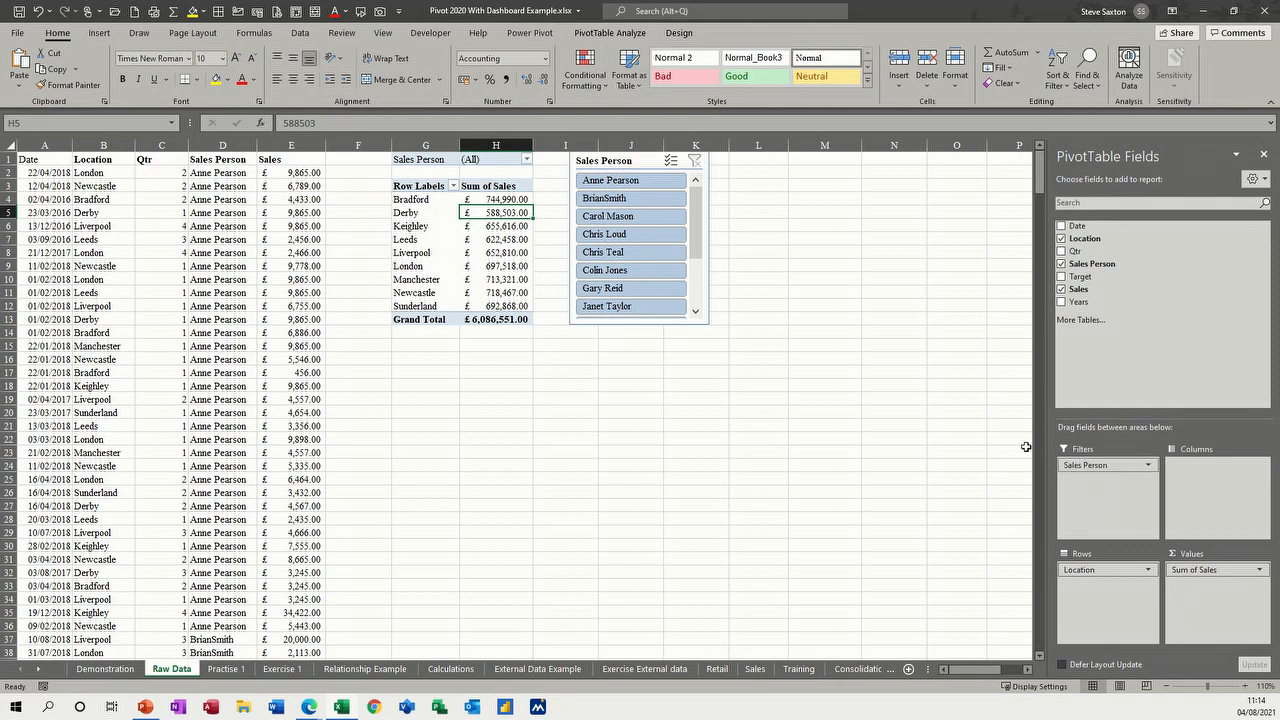
left_click_drag(609, 166, 603, 165)
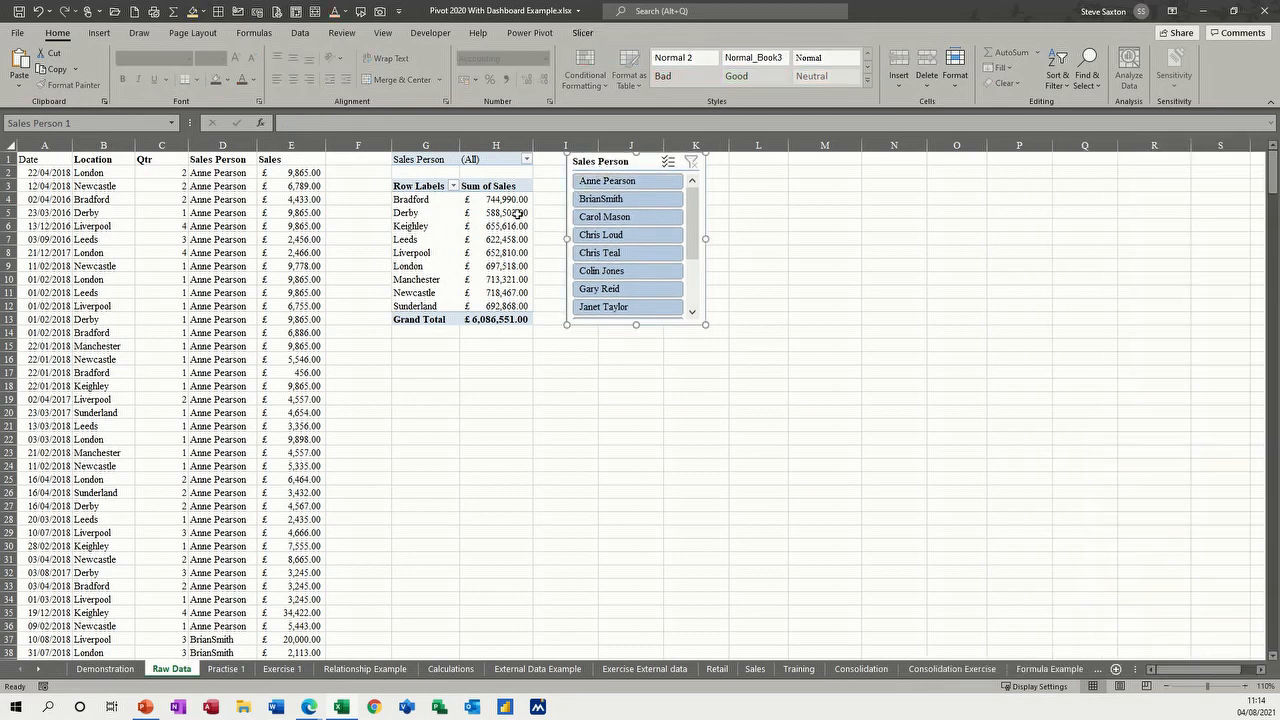
Insert a Qtr slicer for the PivotTable and place it directly beside the Sales Person slicer.
left_click(515, 212)
left_click(610, 33)
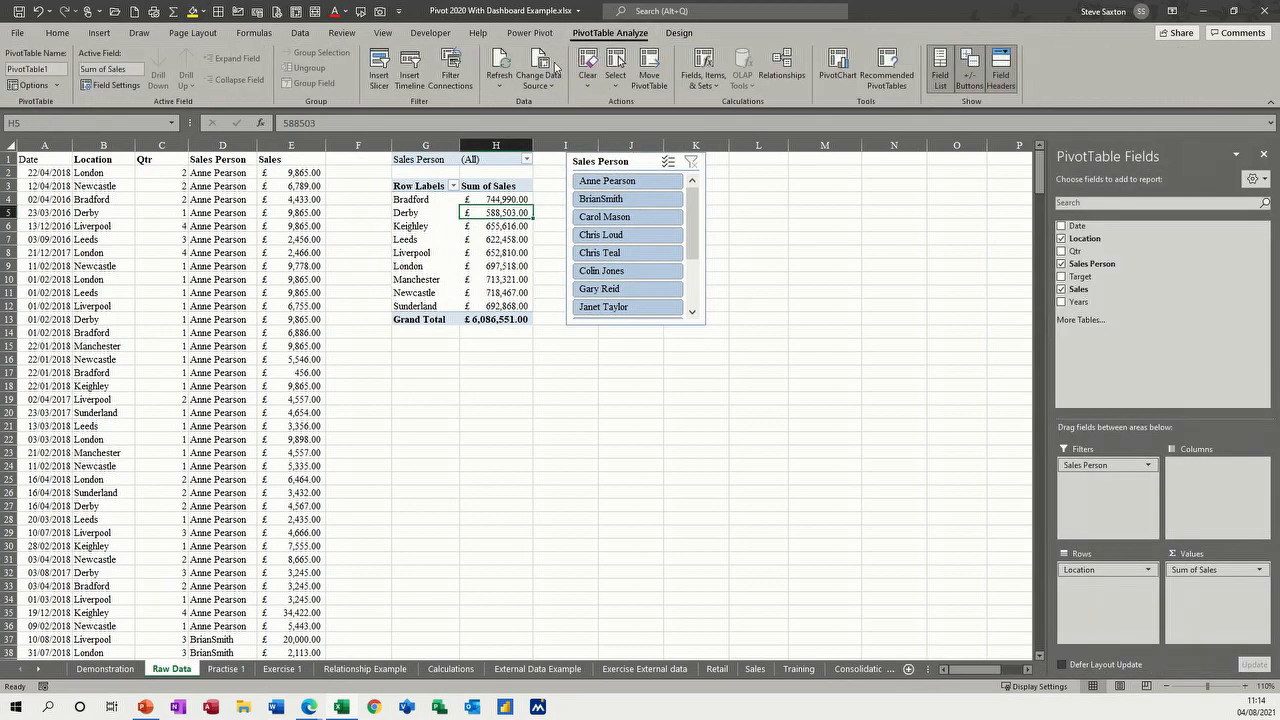
left_click(382, 75)
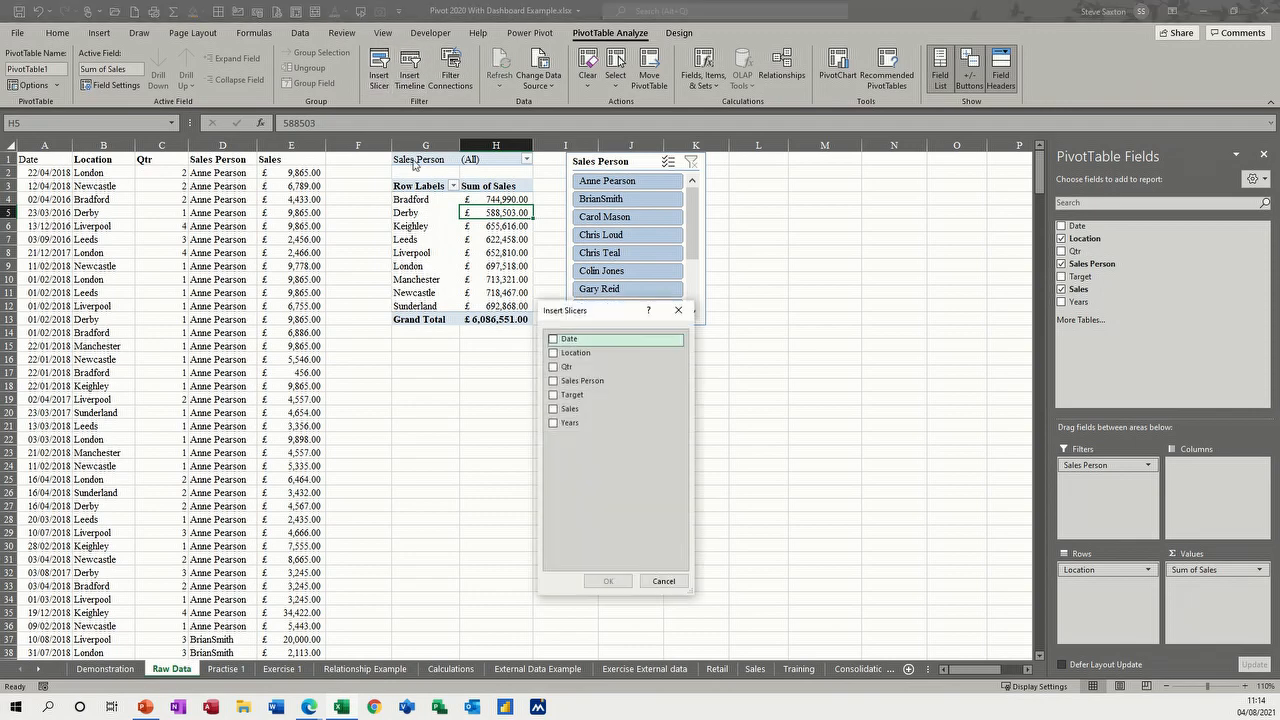
left_click(554, 368)
left_click(608, 581)
left_click_drag(528, 320, 772, 161)
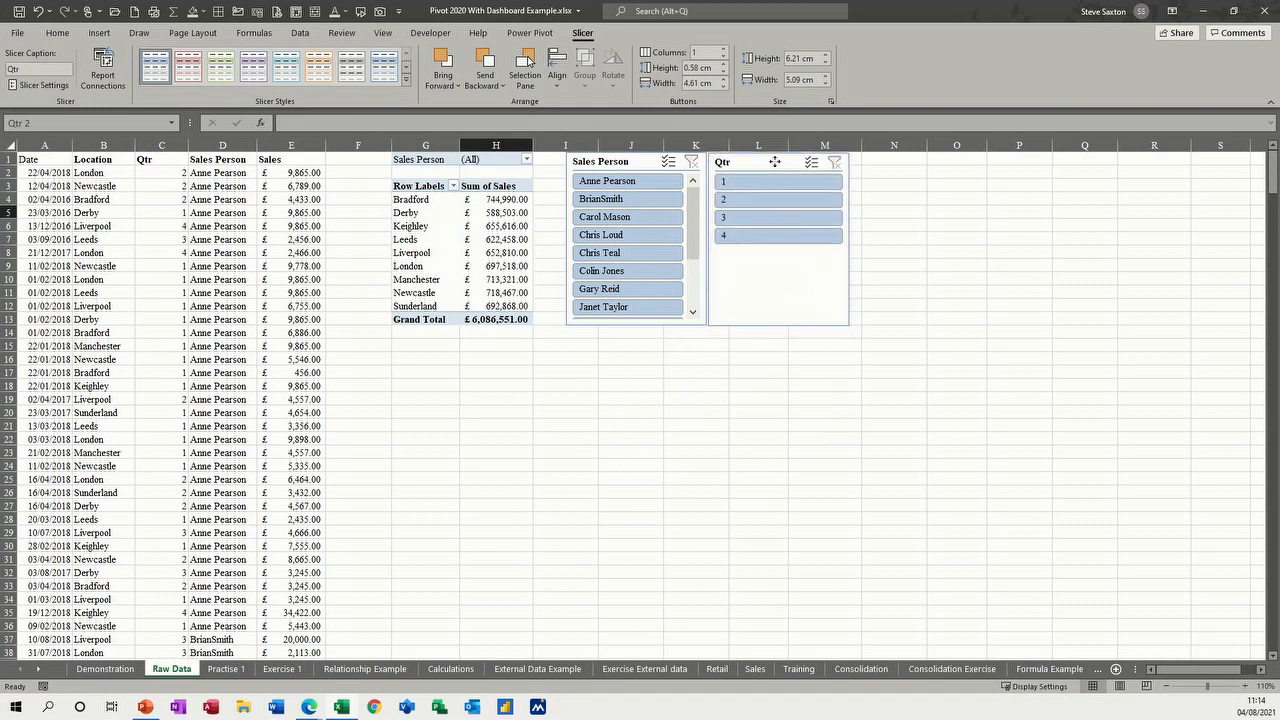
Use both slicers to show the first listed sales person's sales for quarter 1, switching the quarter to 2.
left_click(499, 214)
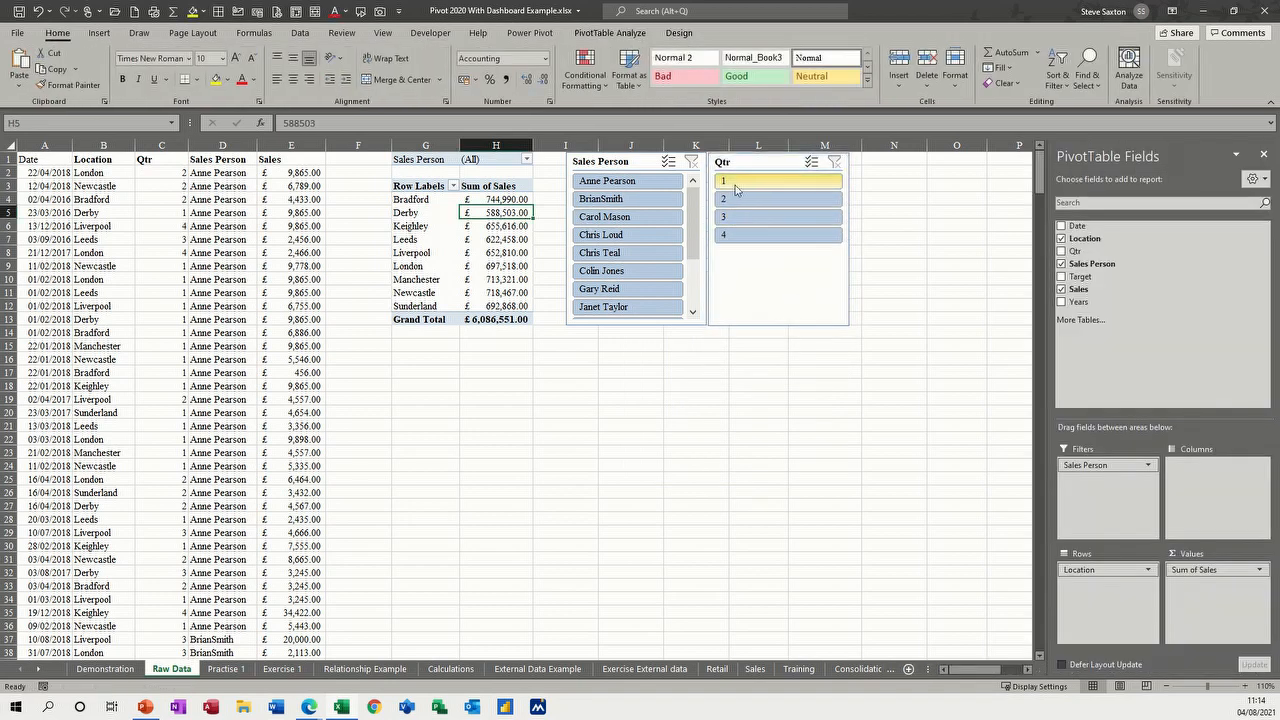
left_click(760, 180)
left_click(606, 184)
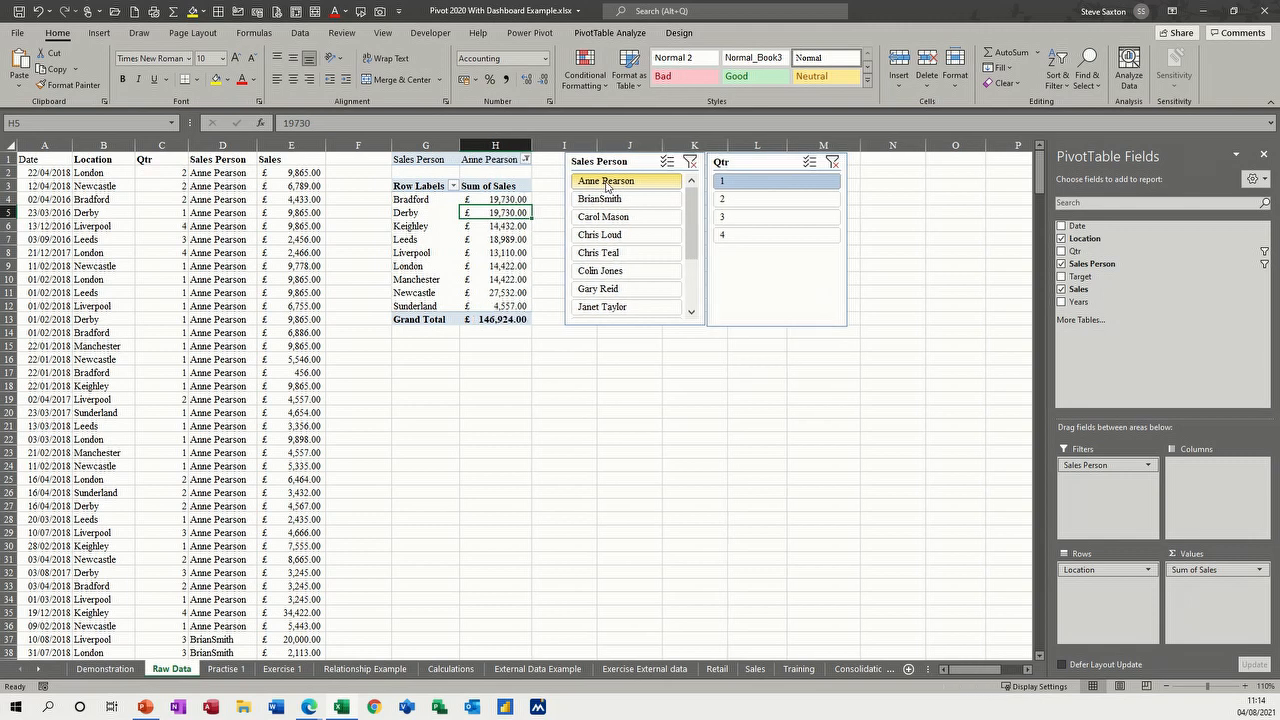
left_click(735, 200)
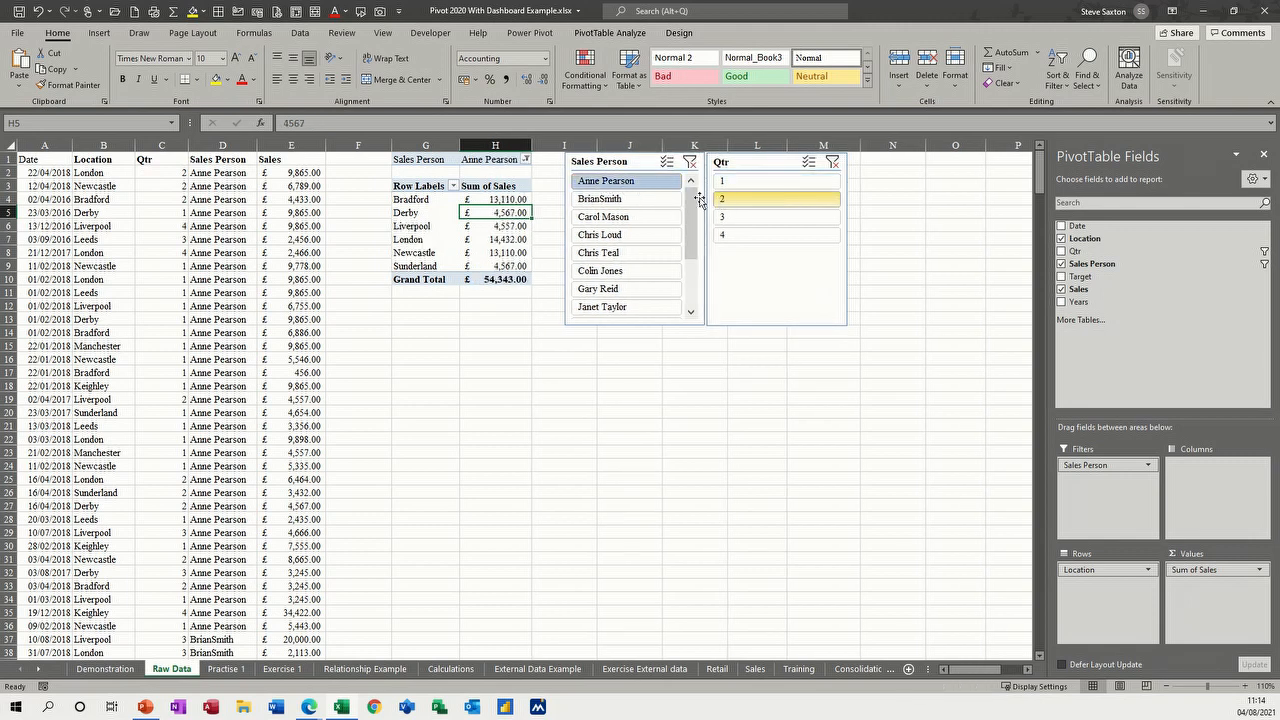
Filter the PivotTable to the second listed sales person, try quarter 4, and clear the Qtr slicer.
left_click(606, 209)
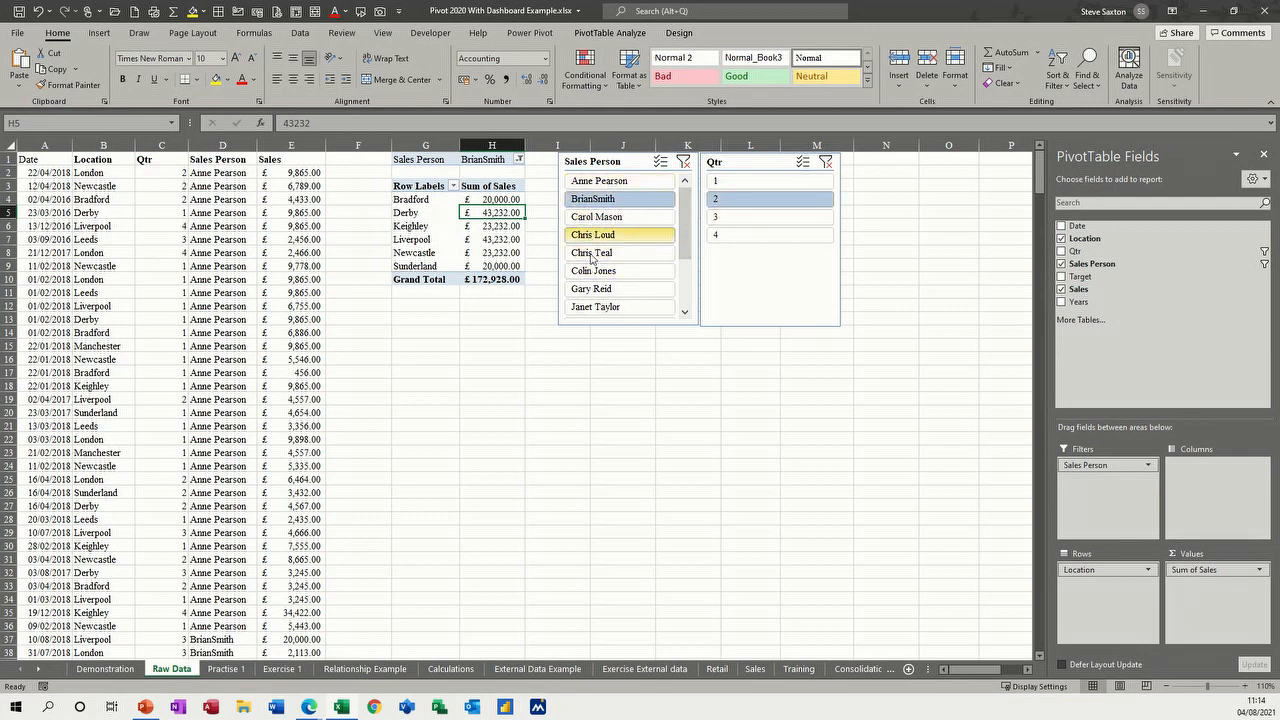
left_click_drag(684, 224, 689, 195)
left_click(724, 236)
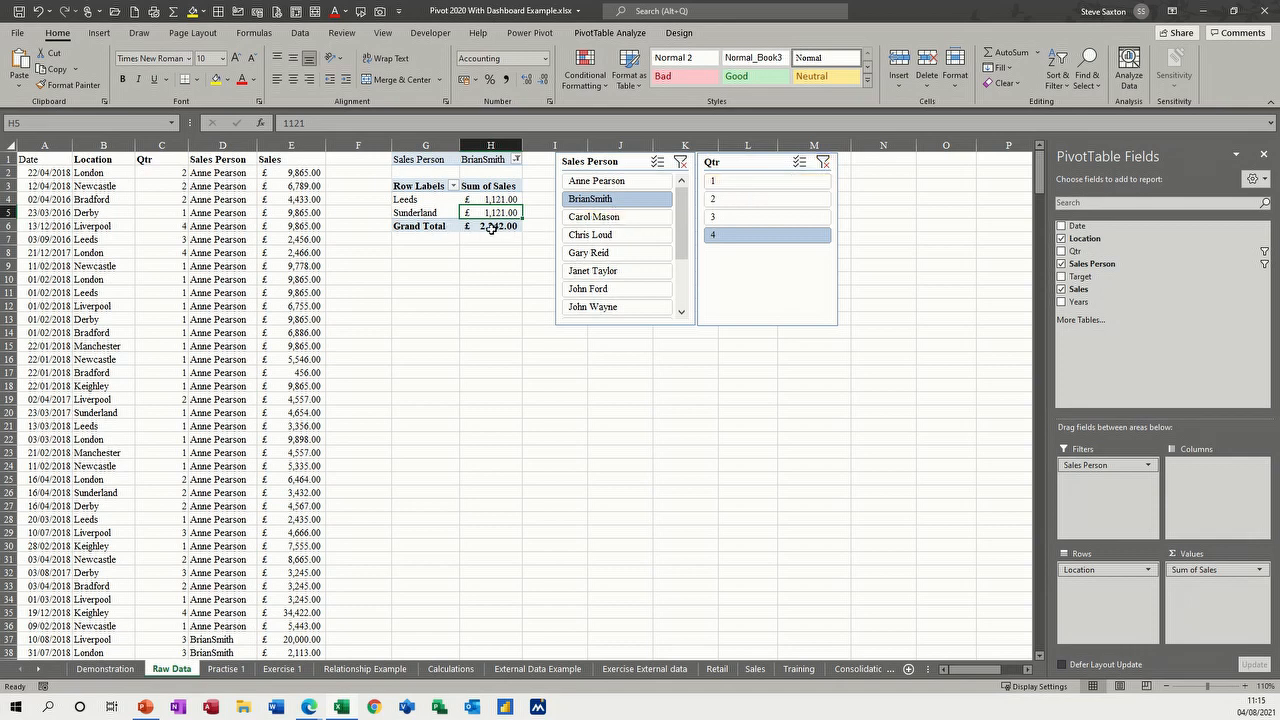
left_click(826, 168)
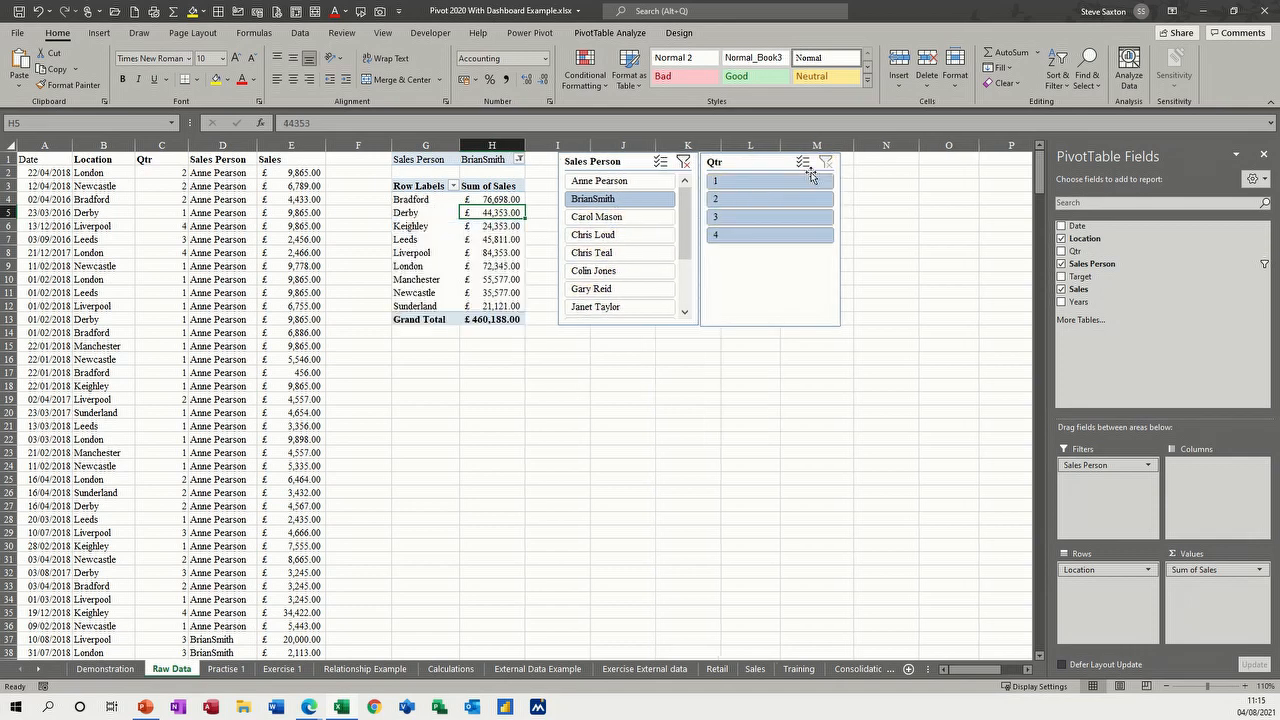
Drill into the Grand Total to extract its source records, check their Sales Person column, and return to the Raw Data sheet.
double_click(488, 321)
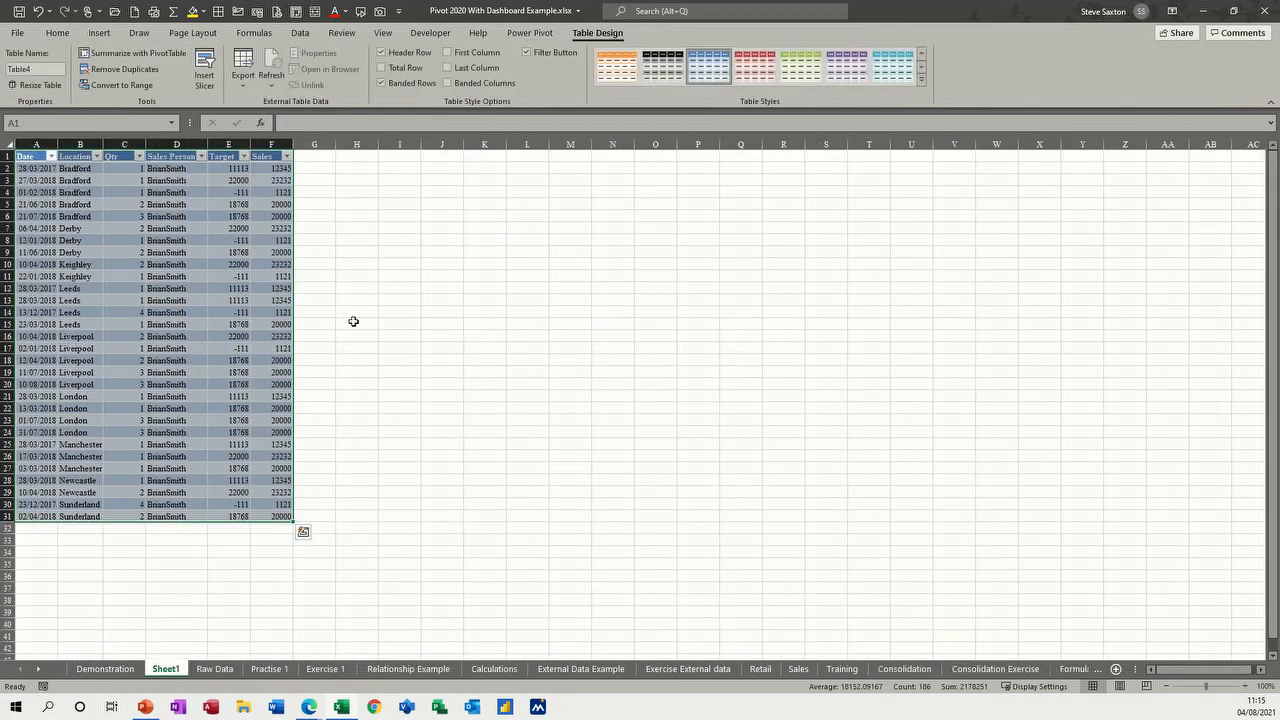
left_click_drag(181, 176, 146, 516)
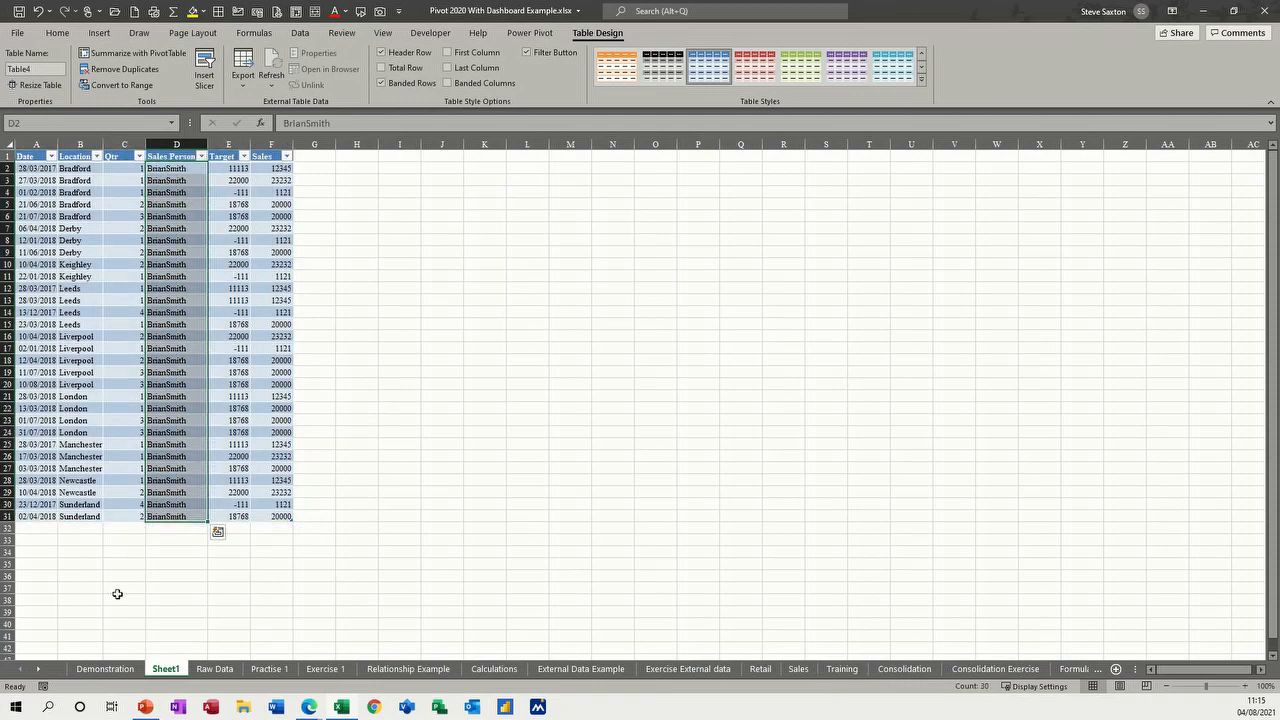
left_click(214, 669)
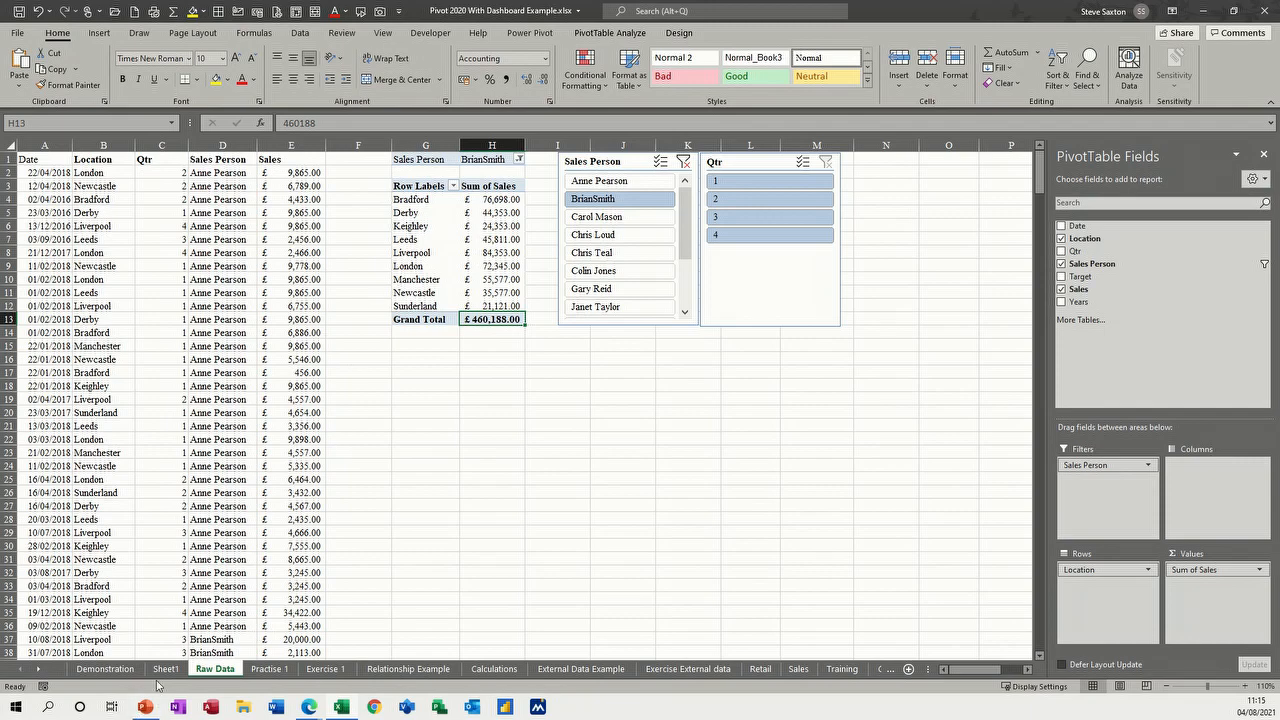
left_click(166, 669)
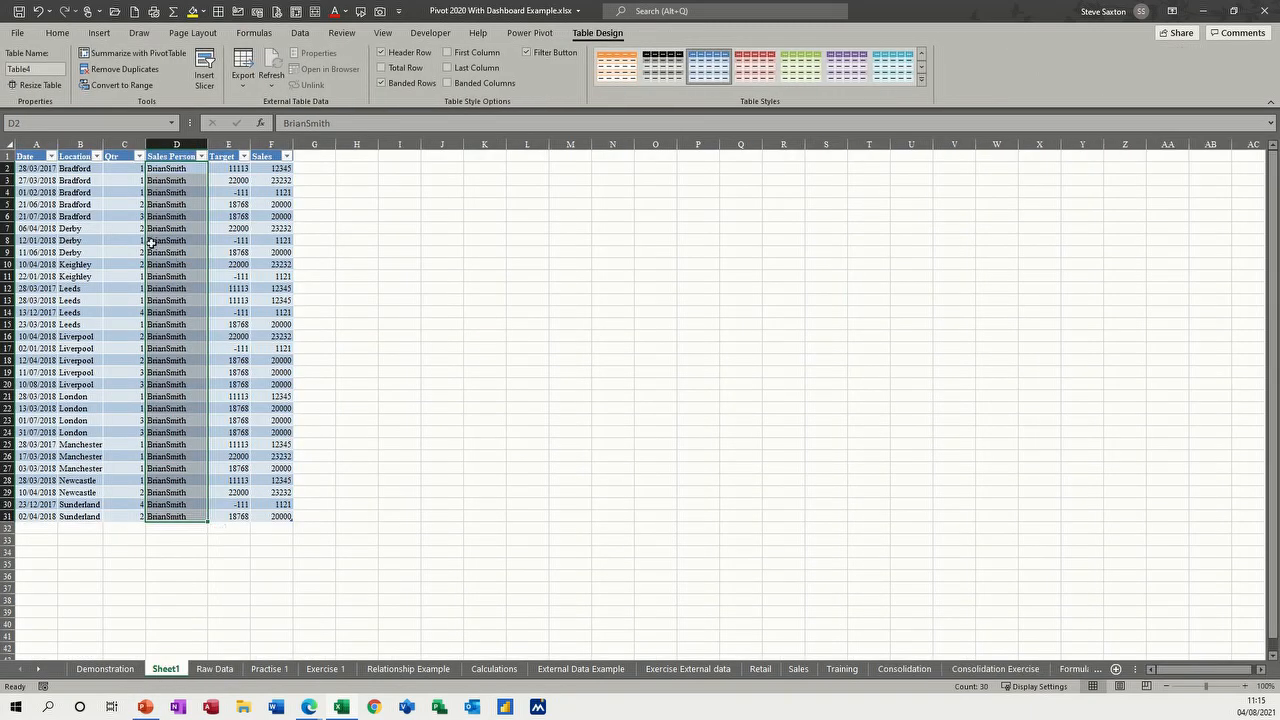
left_click(214, 669)
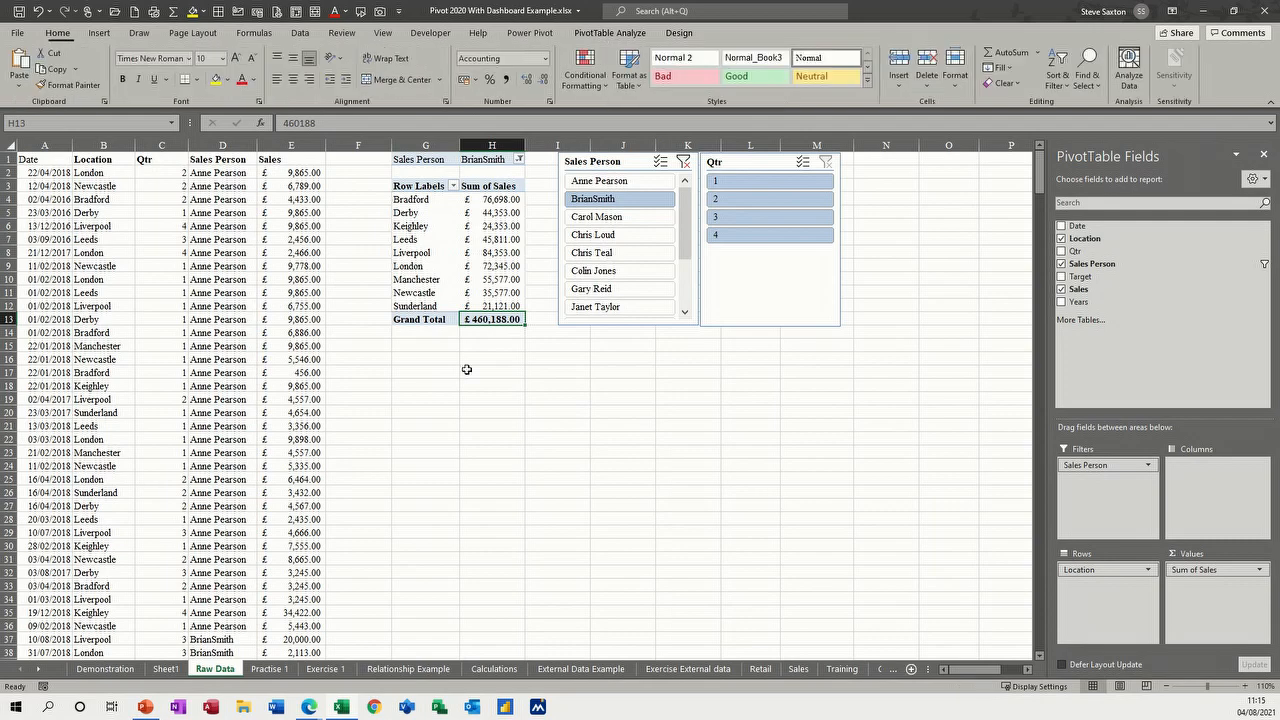
Clear the Sales Person slicer, drill into Keighley's sales total to list its source records, and return to Raw Data.
left_click(684, 163)
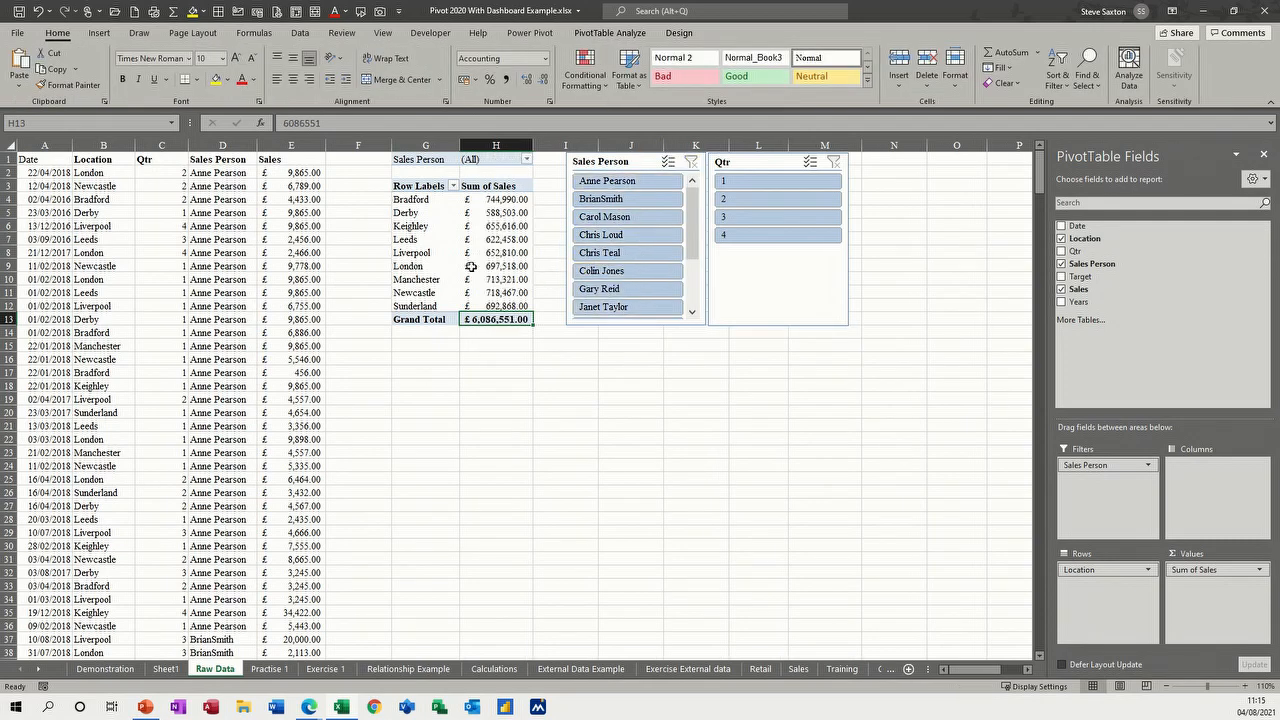
double_click(494, 226)
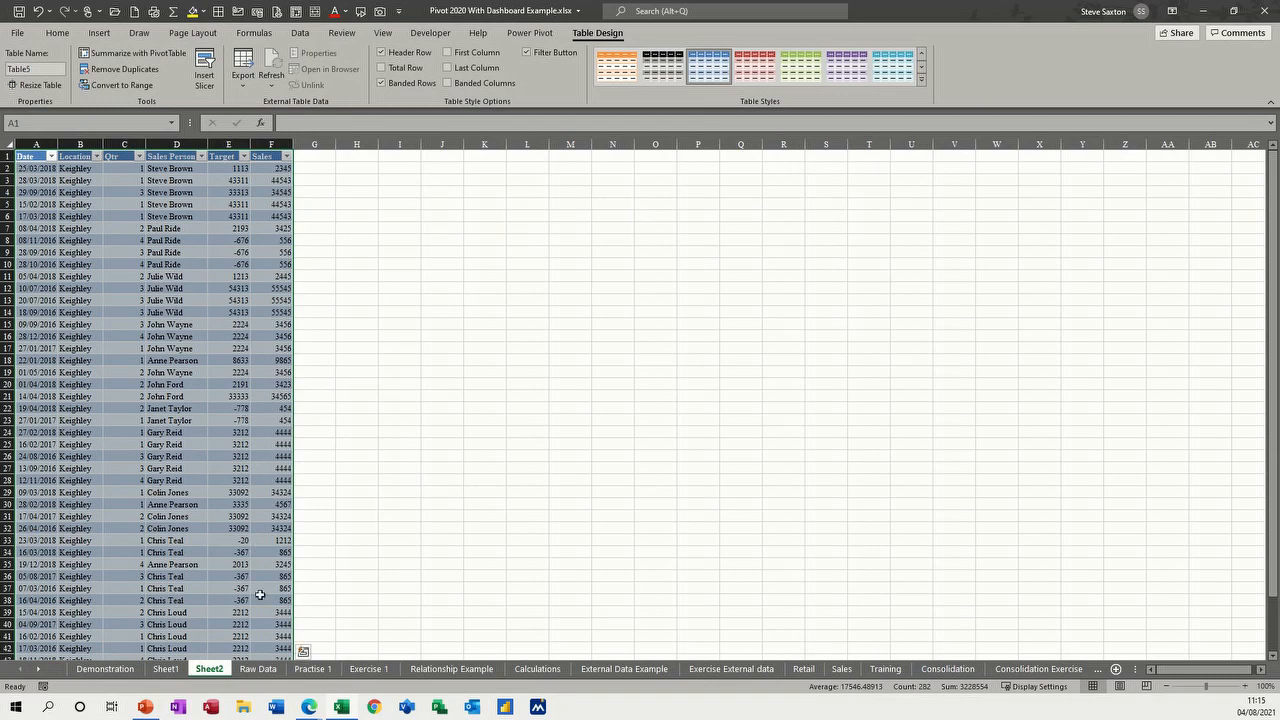
left_click(257, 669)
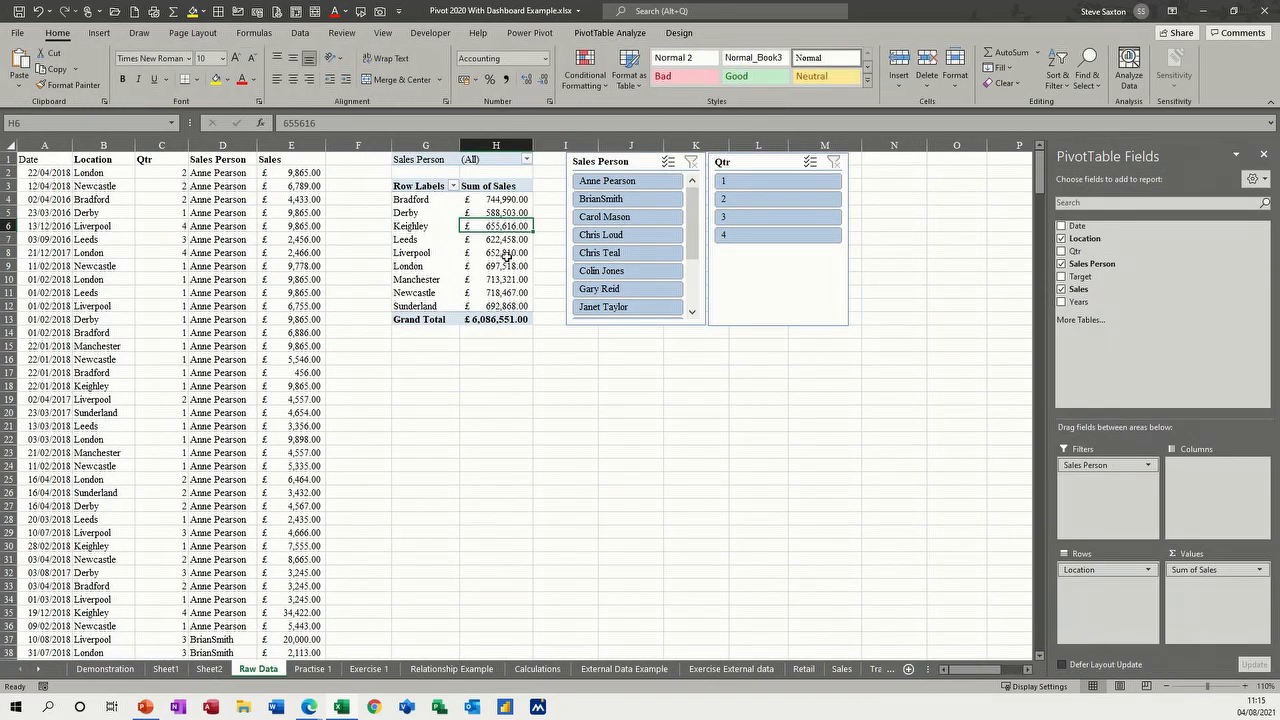
Insert a Date timeline, place it below the PivotTable and widen it to about 20.4 cm.
mouse_move(506, 257)
left_click(590, 33)
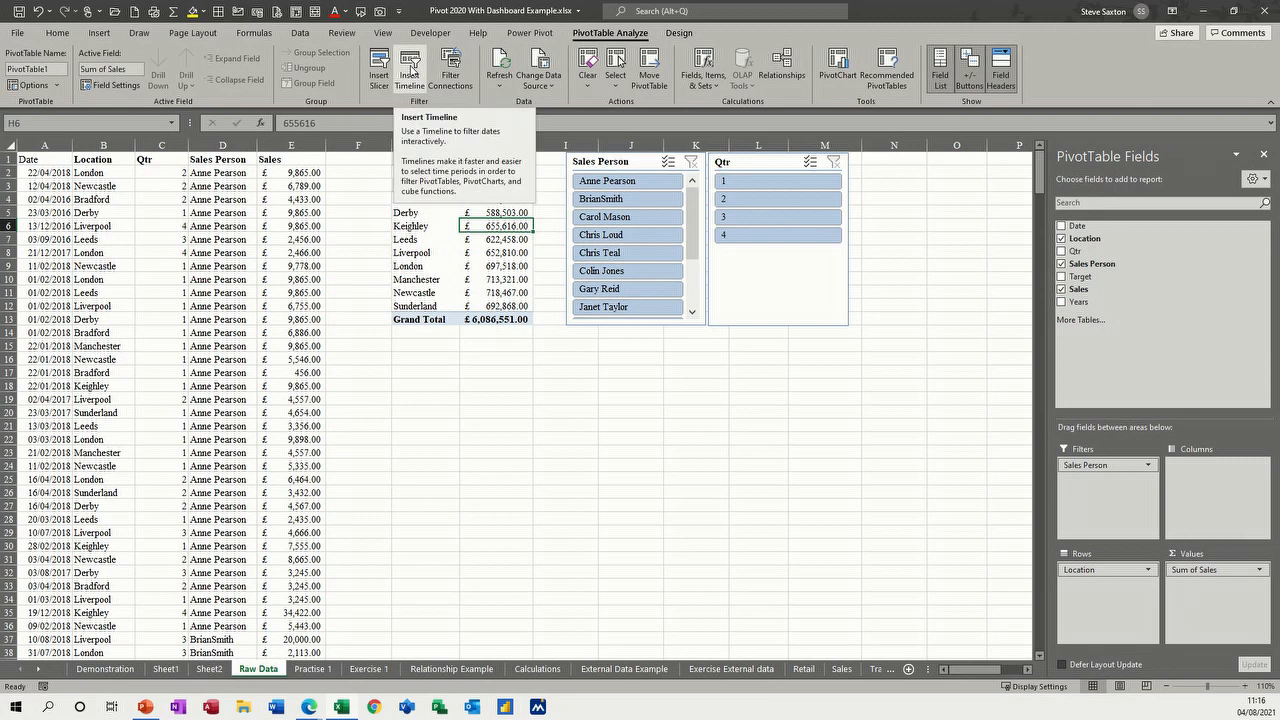
left_click(410, 70)
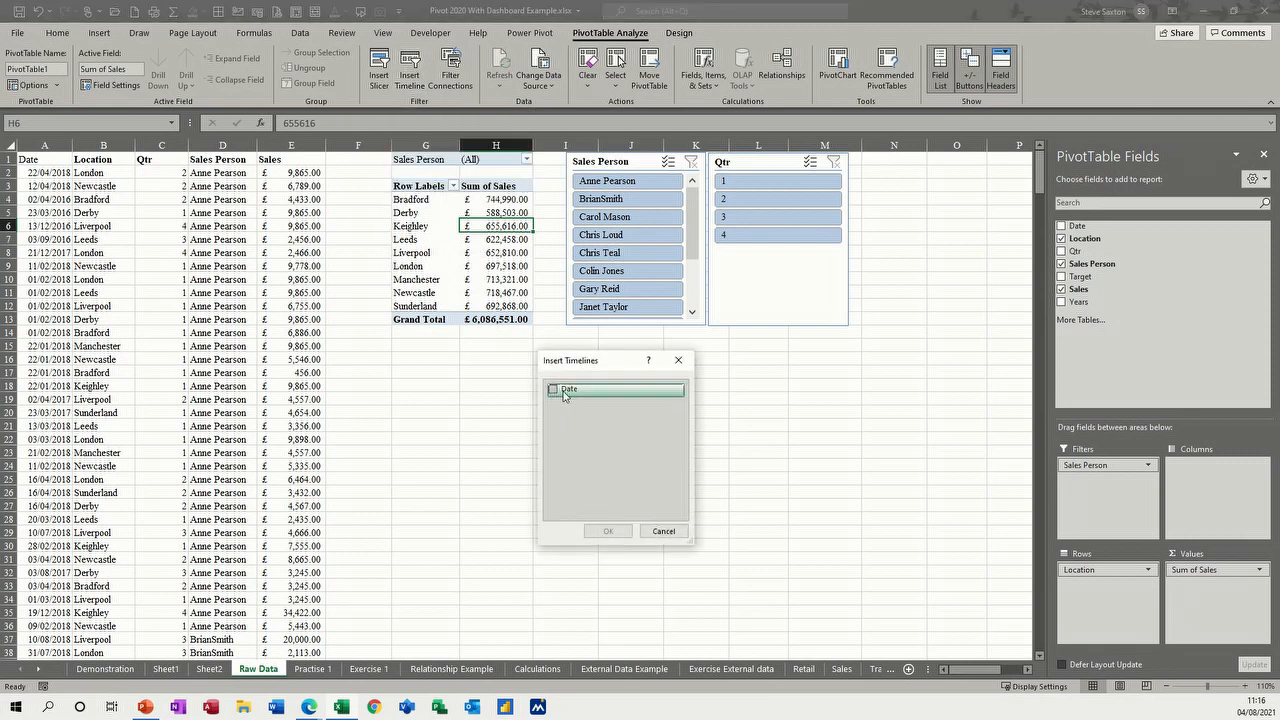
left_click(556, 391)
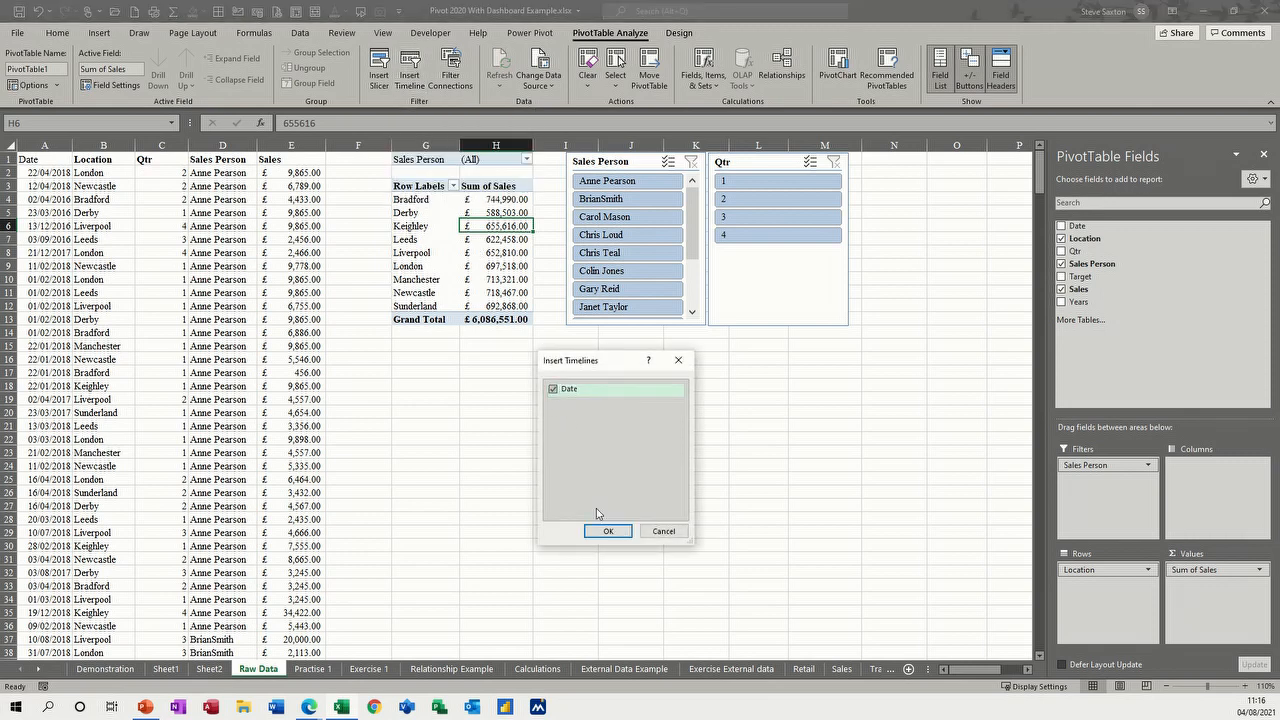
left_click(606, 531)
left_click_drag(547, 370, 523, 368)
left_click_drag(637, 411, 946, 437)
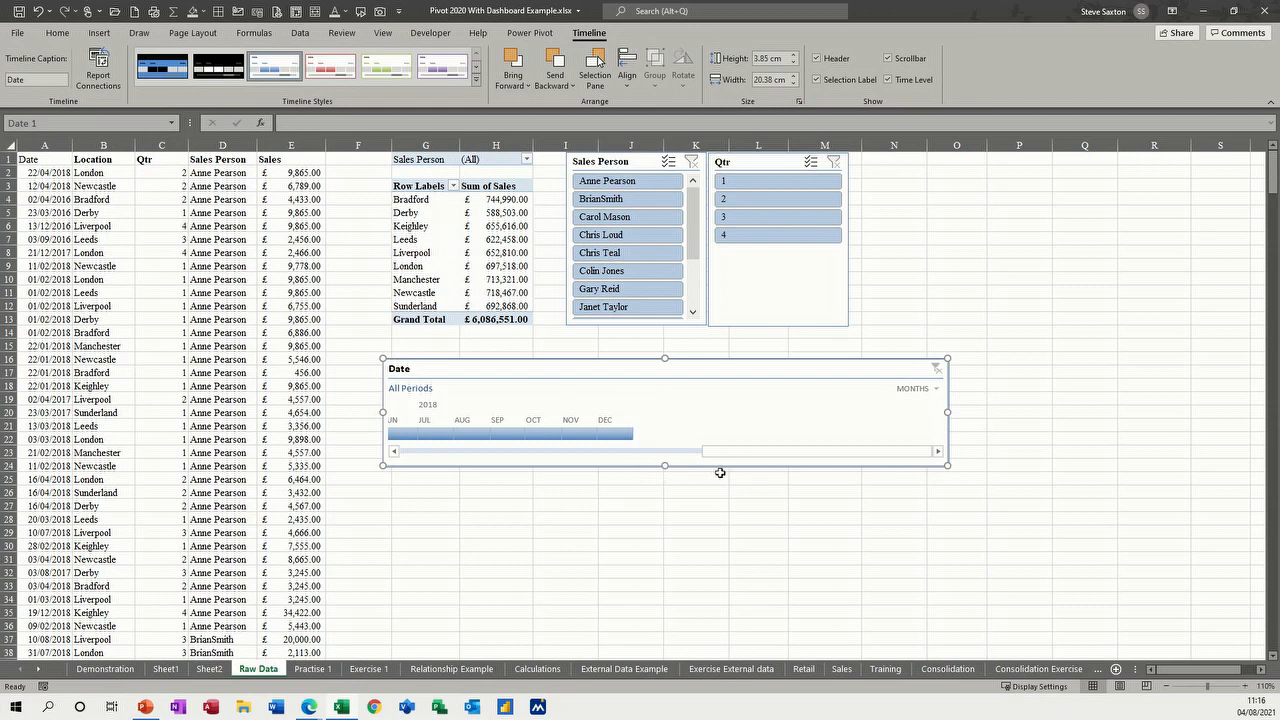
Filter the timeline to Mar 2017, extend the range to Oct 2016 - Aug 2017, and clear the date filter.
left_click_drag(742, 452, 589, 458)
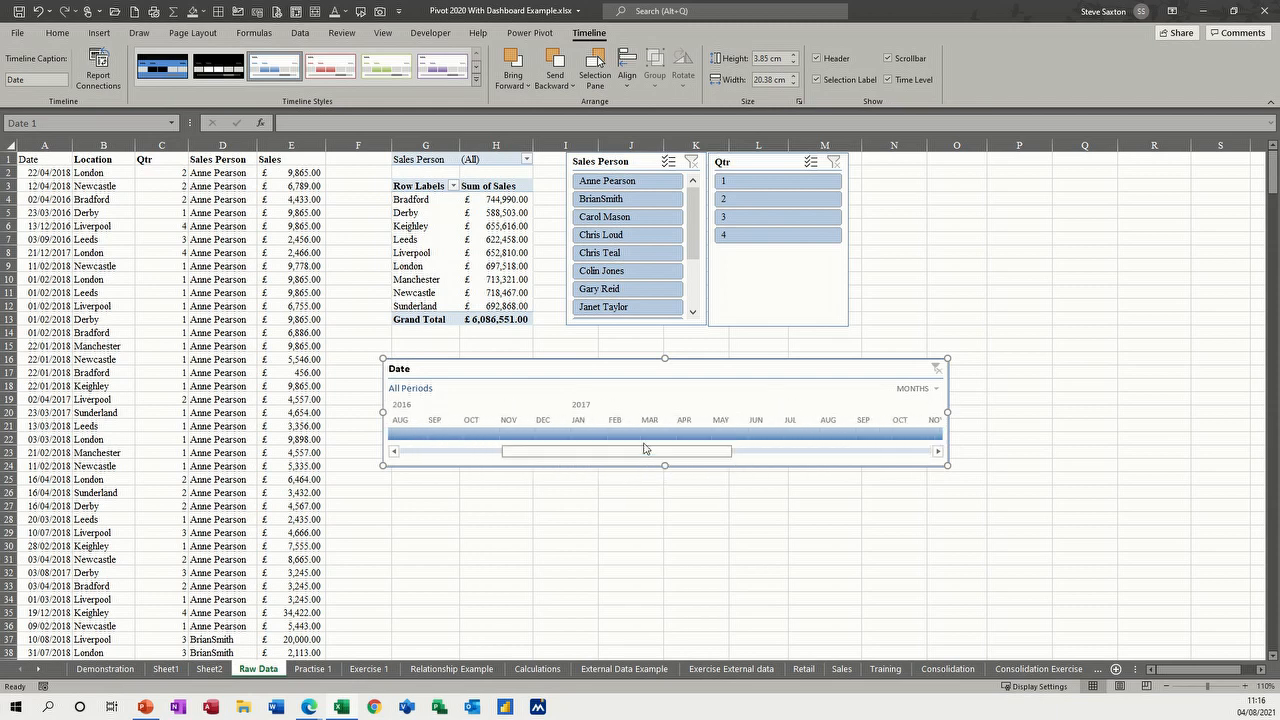
left_click(656, 434)
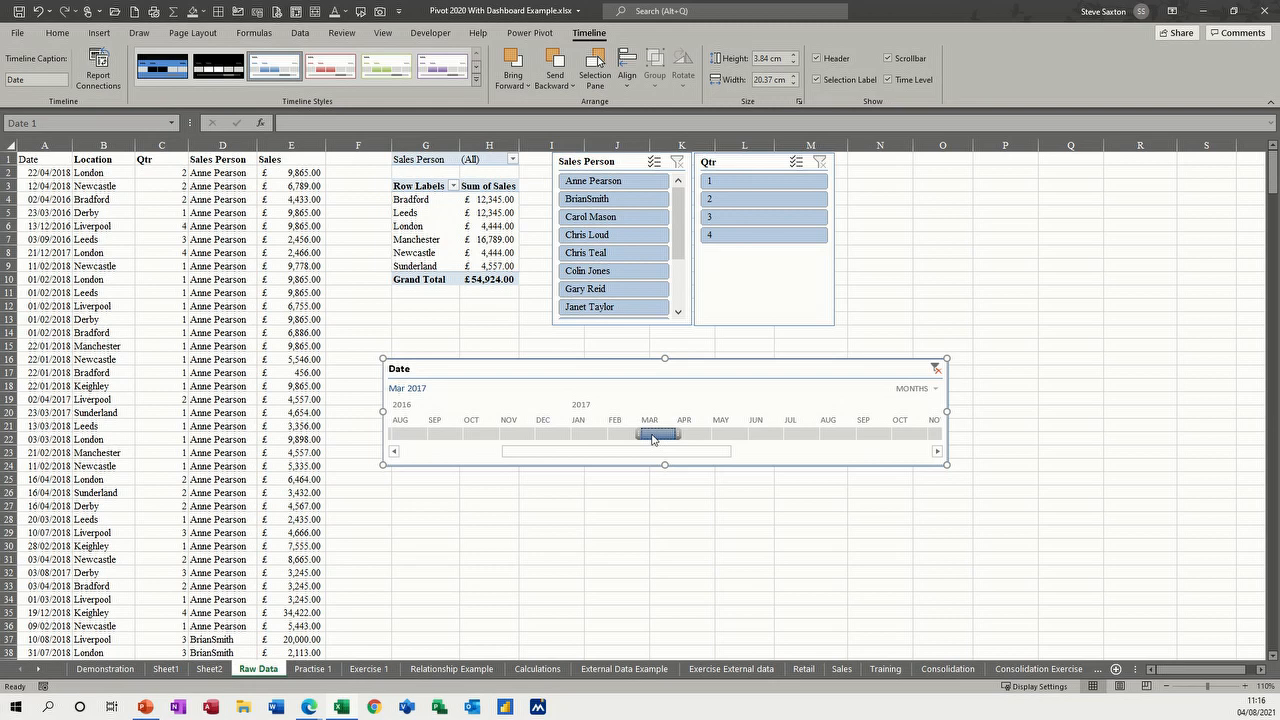
left_click_drag(676, 438, 858, 440)
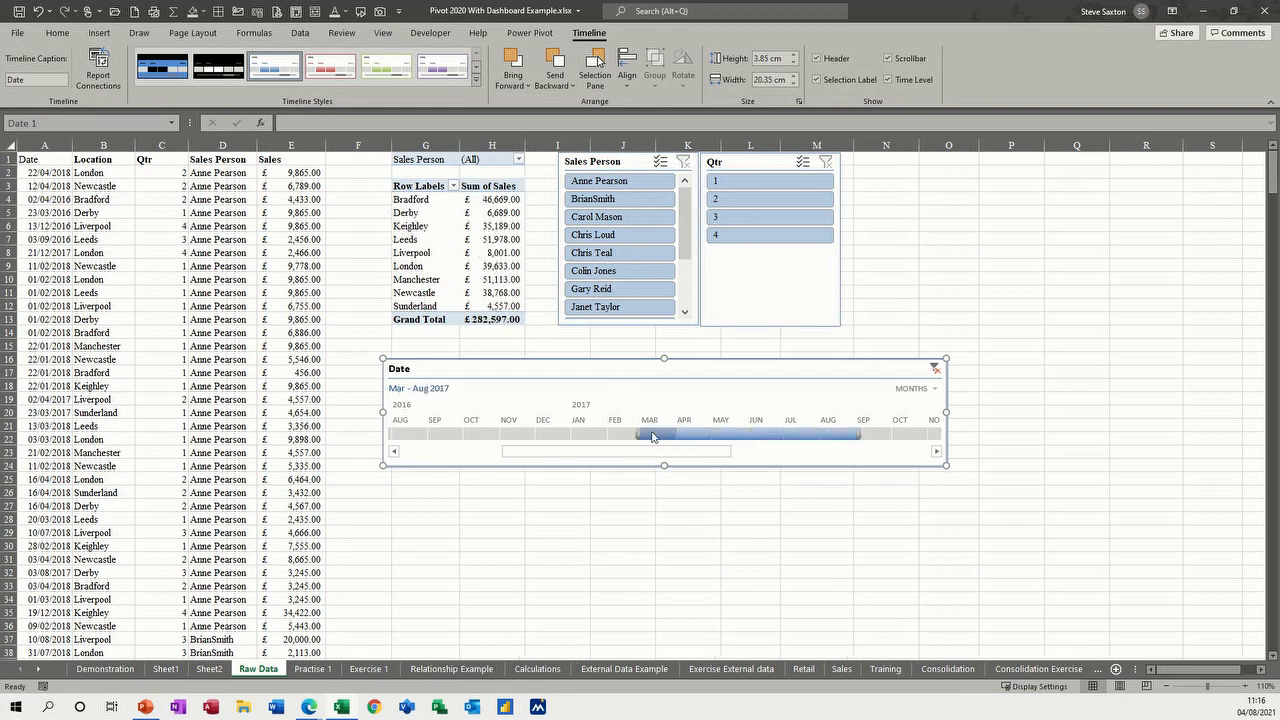
left_click_drag(643, 438, 460, 437)
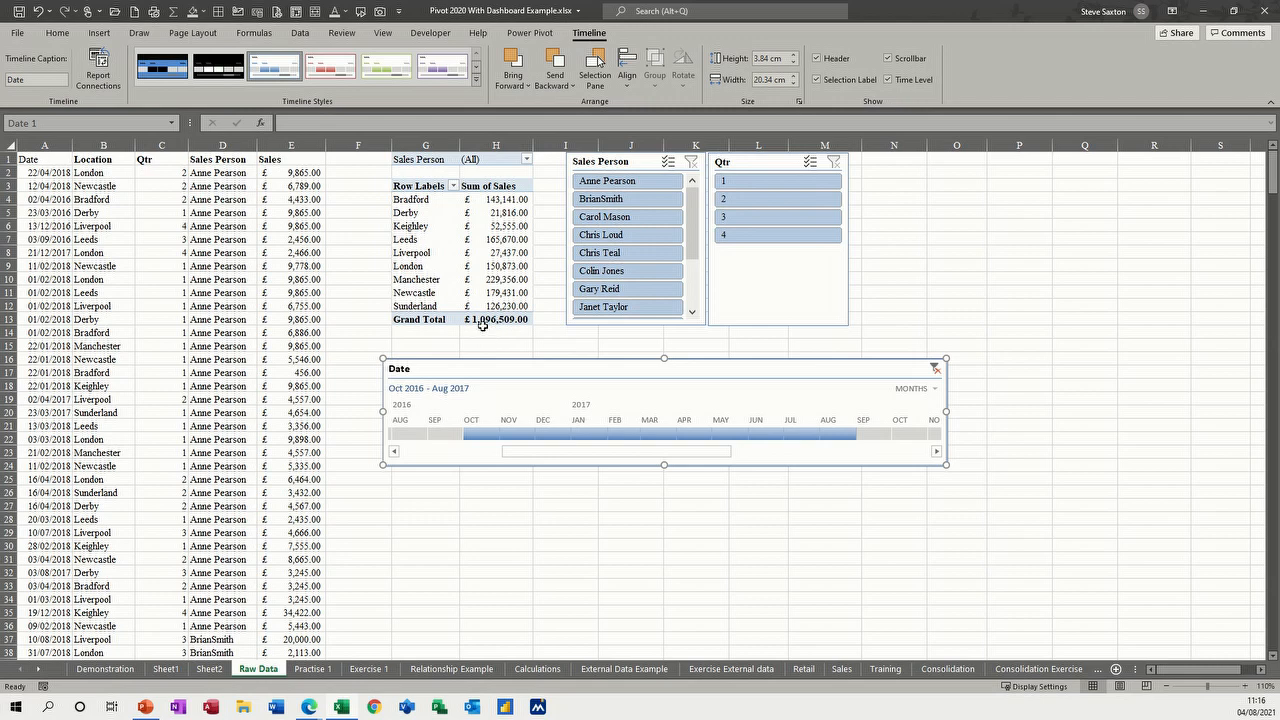
left_click(938, 373)
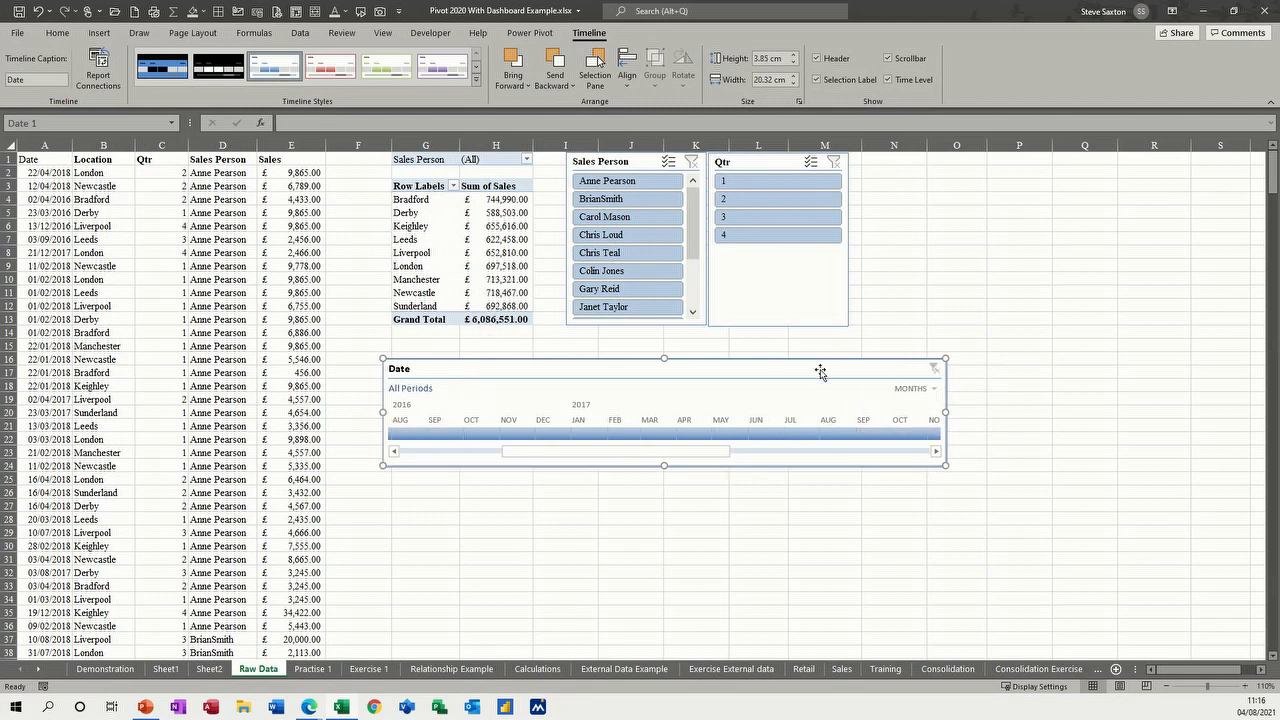
Move the Date timeline up directly beneath the PivotTable and slicers, and insert a clustered column PivotChart from the sales PivotTable.
left_click_drag(814, 369, 818, 344)
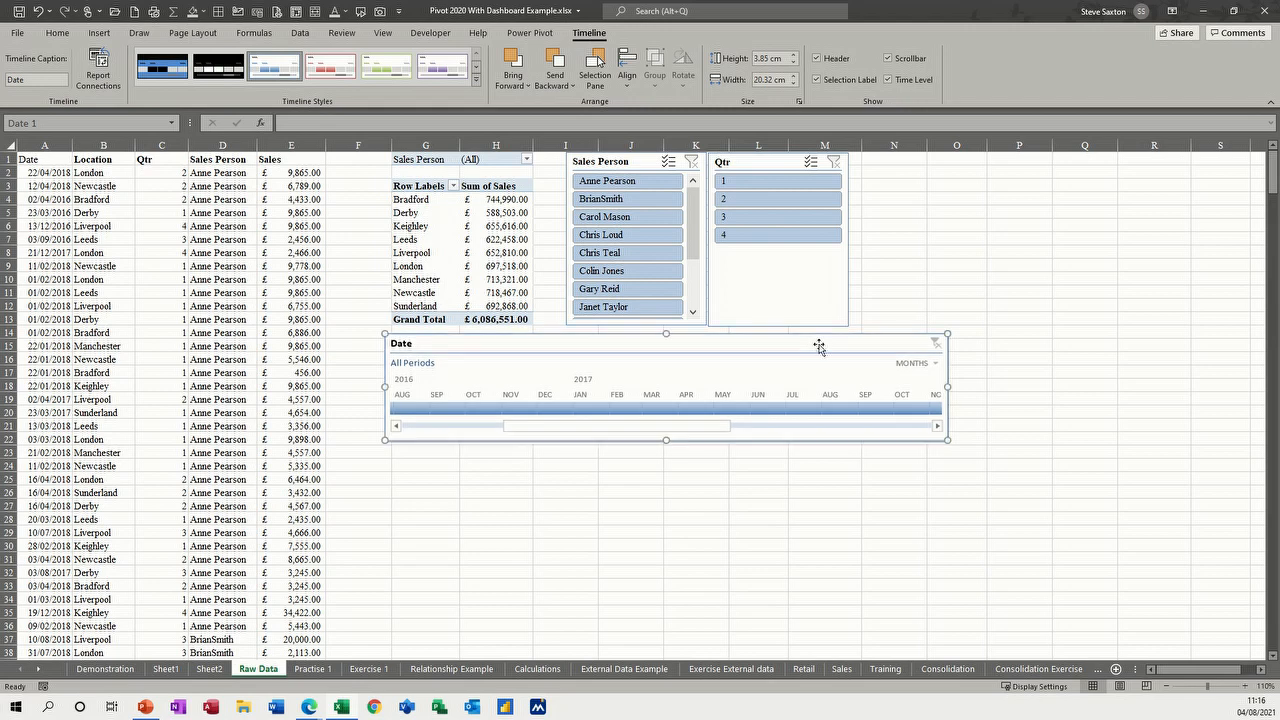
left_click(502, 265)
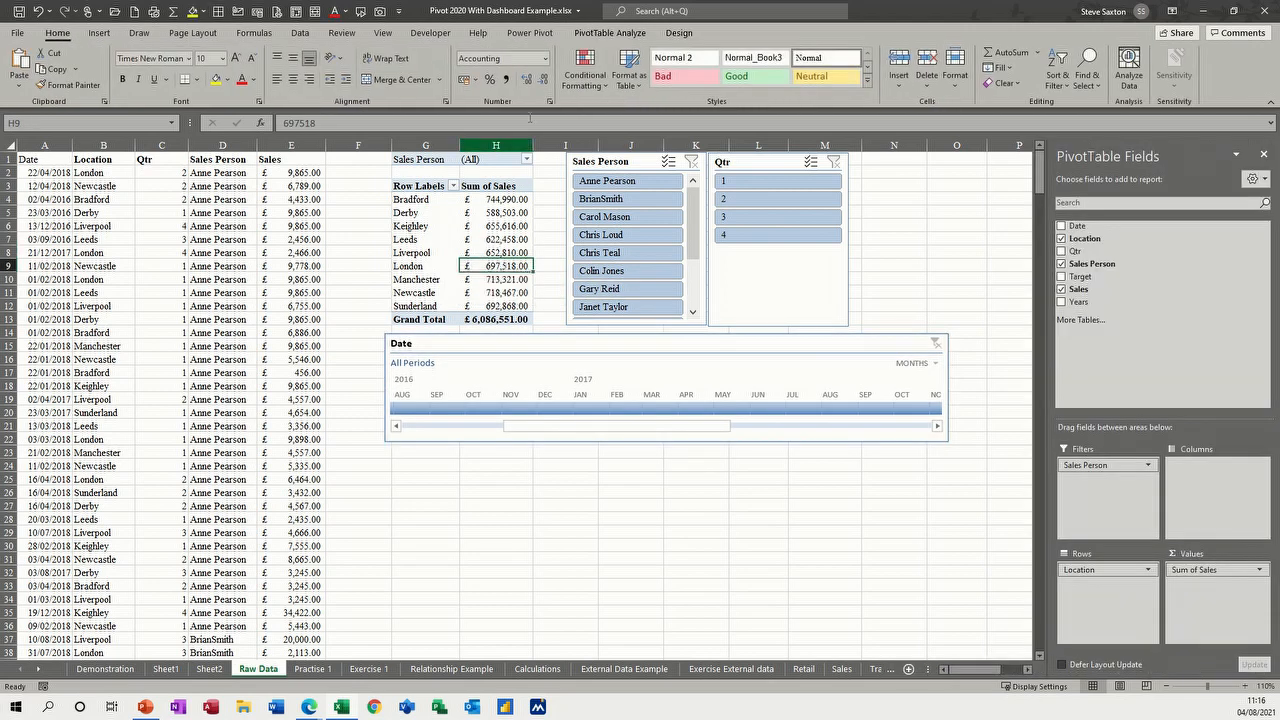
left_click(600, 34)
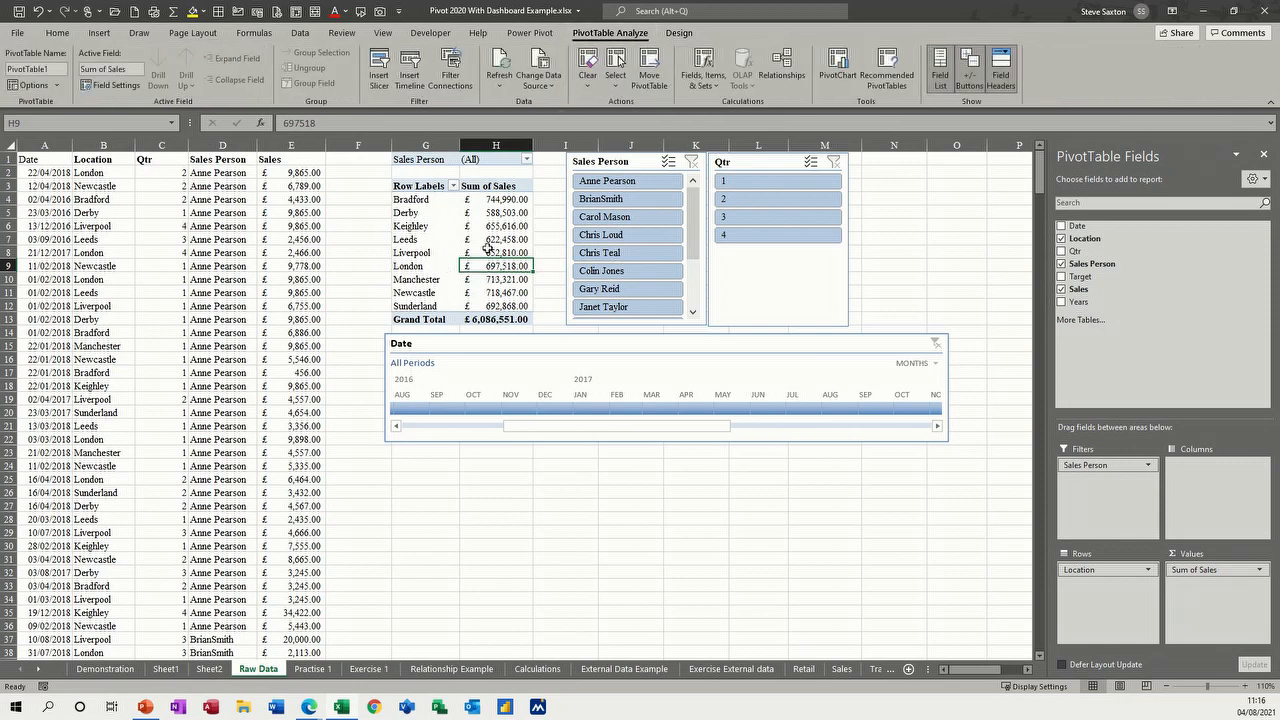
left_click(838, 68)
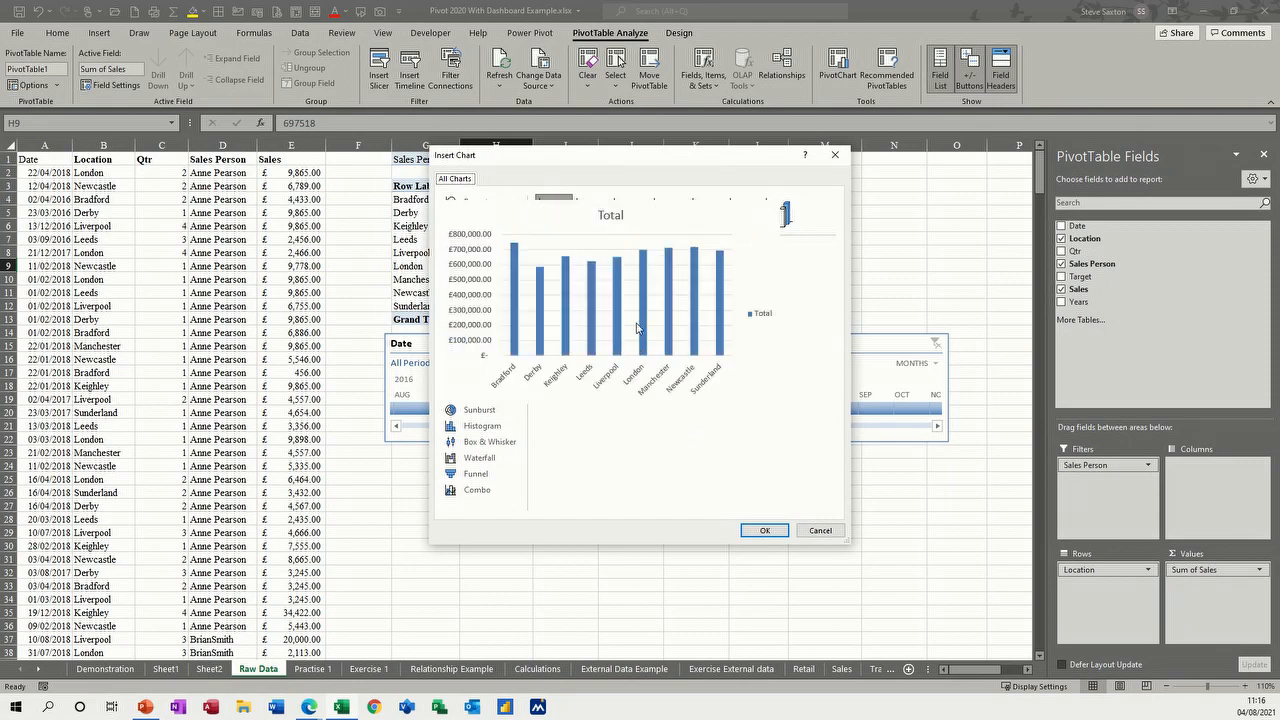
left_click(759, 531)
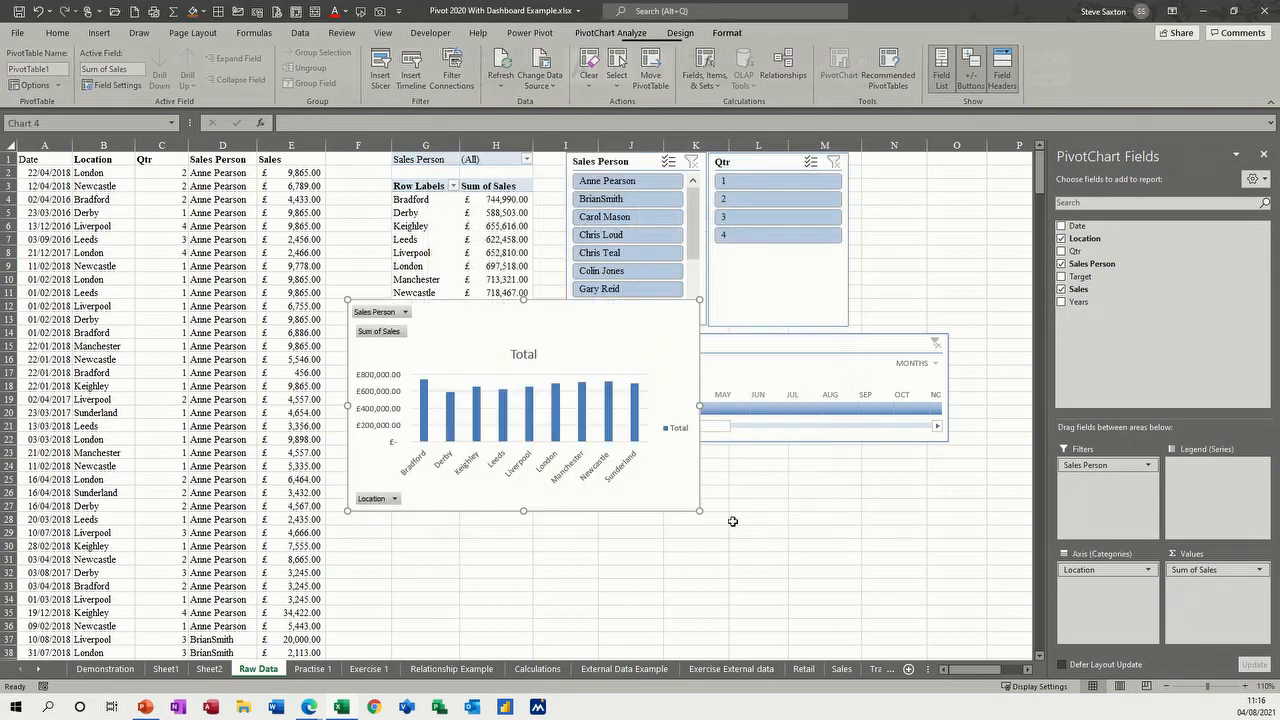
Place the PivotChart below the Date timeline and delete its title and legend.
left_click_drag(582, 341, 618, 490)
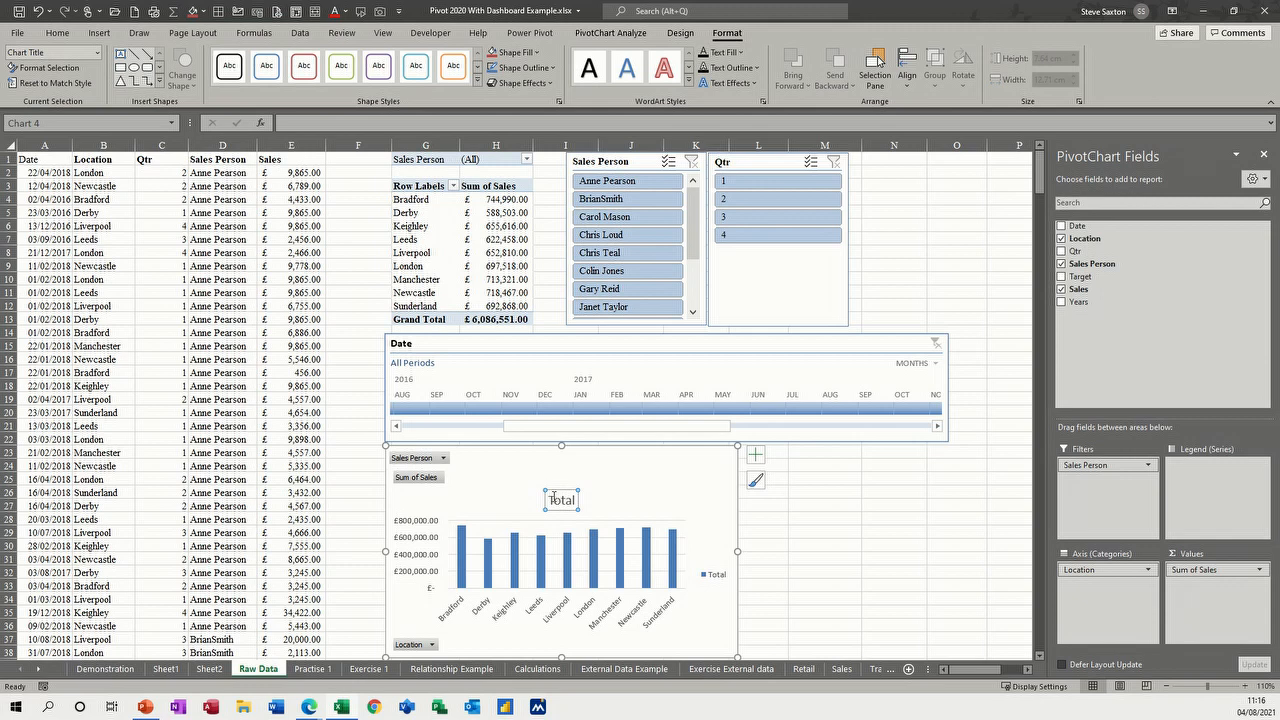
key("Delete")
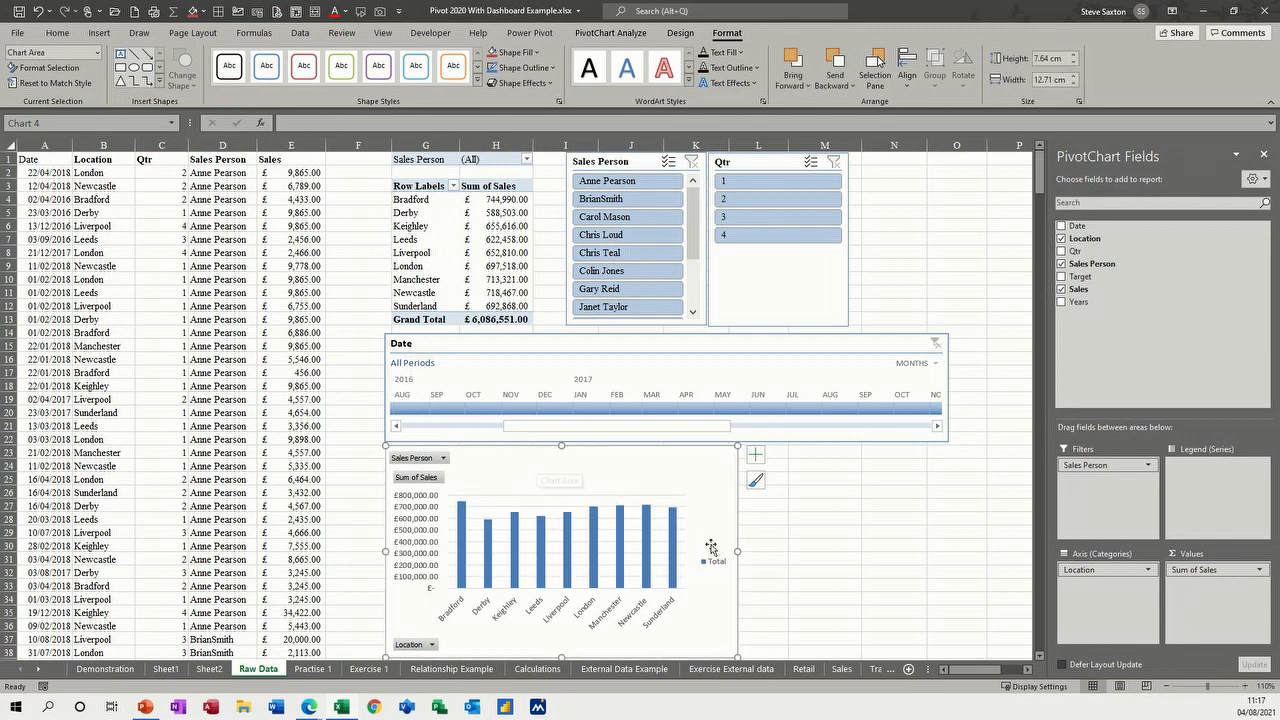
left_click(714, 566)
key("Delete")
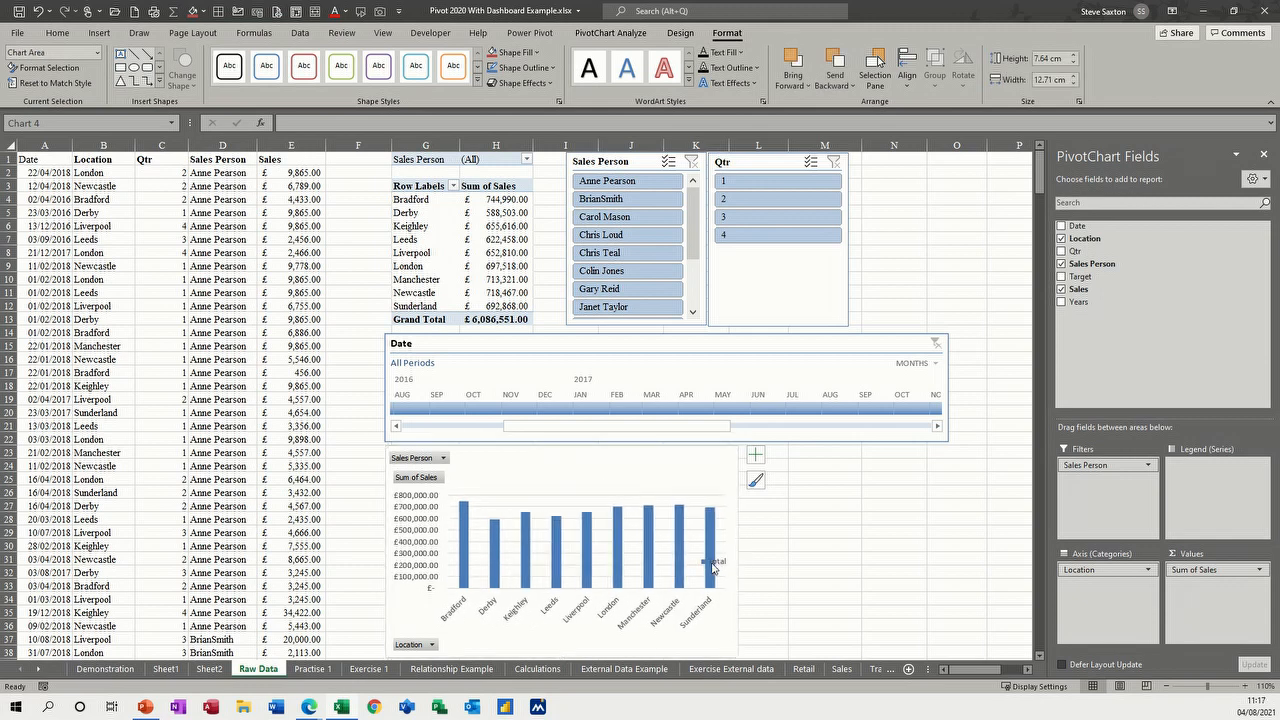
Filter to the first sales person with the slicer and add the next two through the PivotChart's own Sales Person filter.
left_click(600, 183)
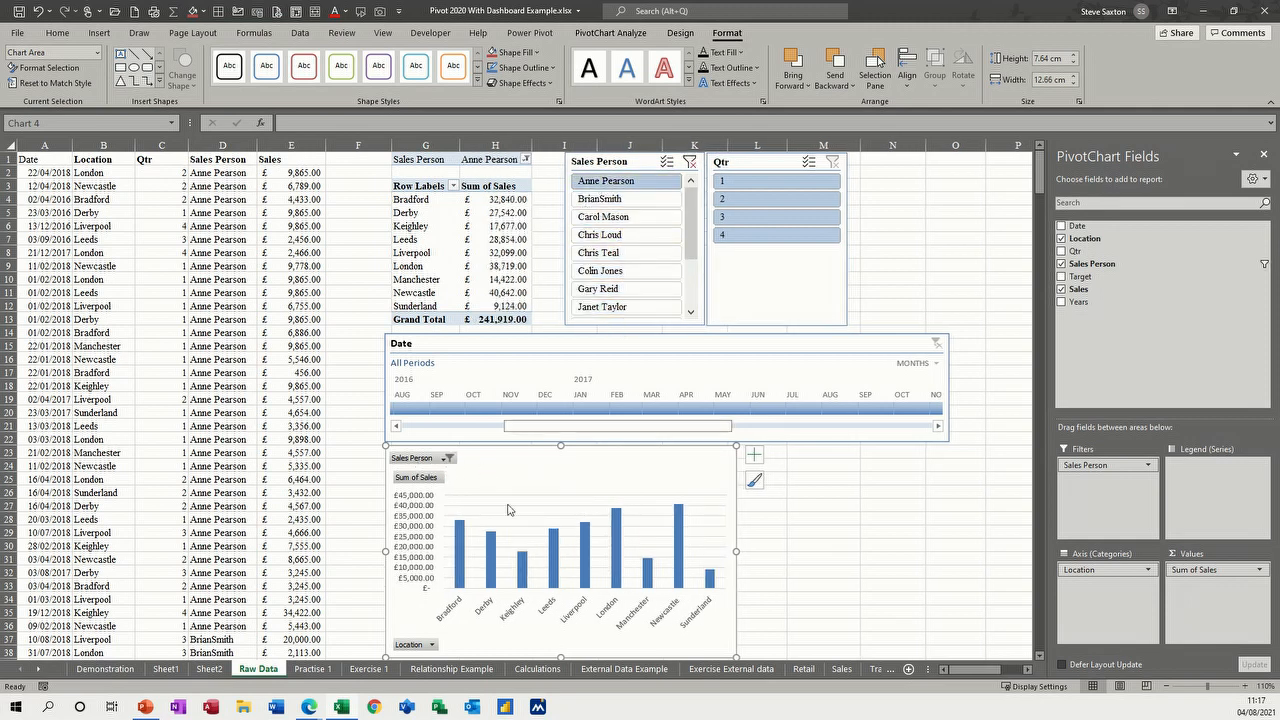
left_click(448, 458)
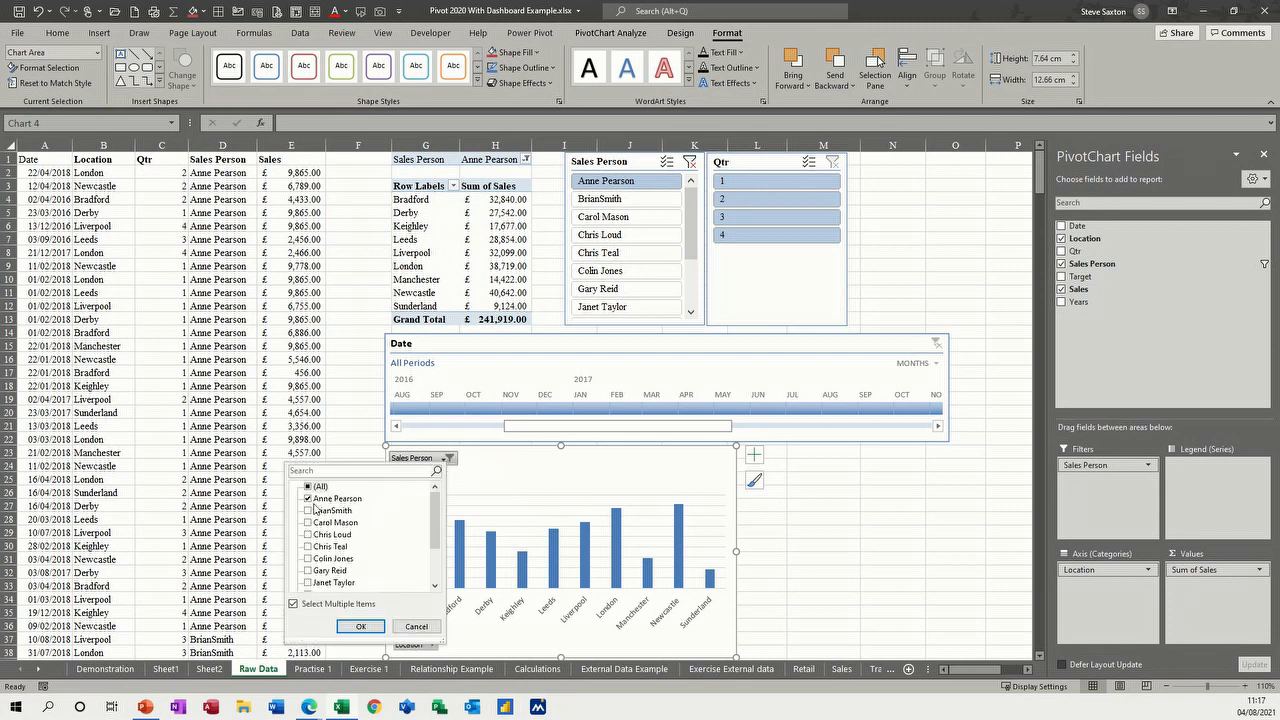
left_click(308, 510)
left_click(360, 626)
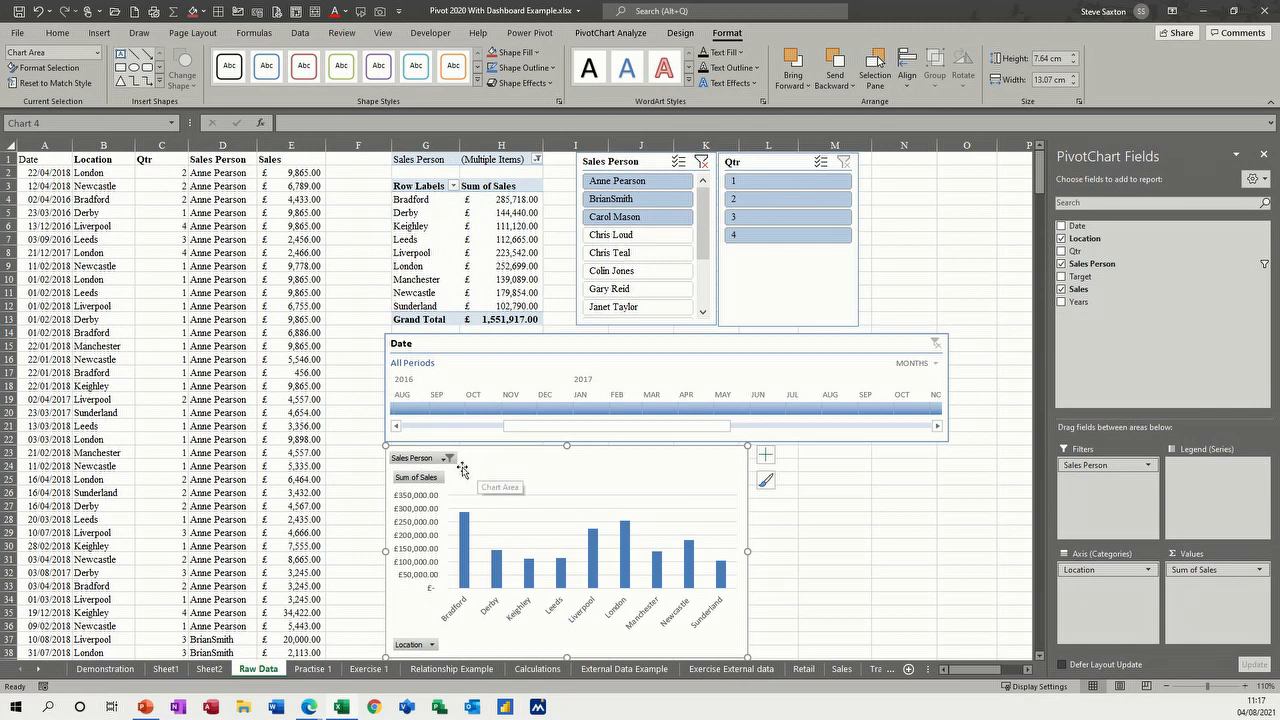
Remove the Sales Person field from the report filters and add it back again.
left_click_drag(1090, 466, 962, 487)
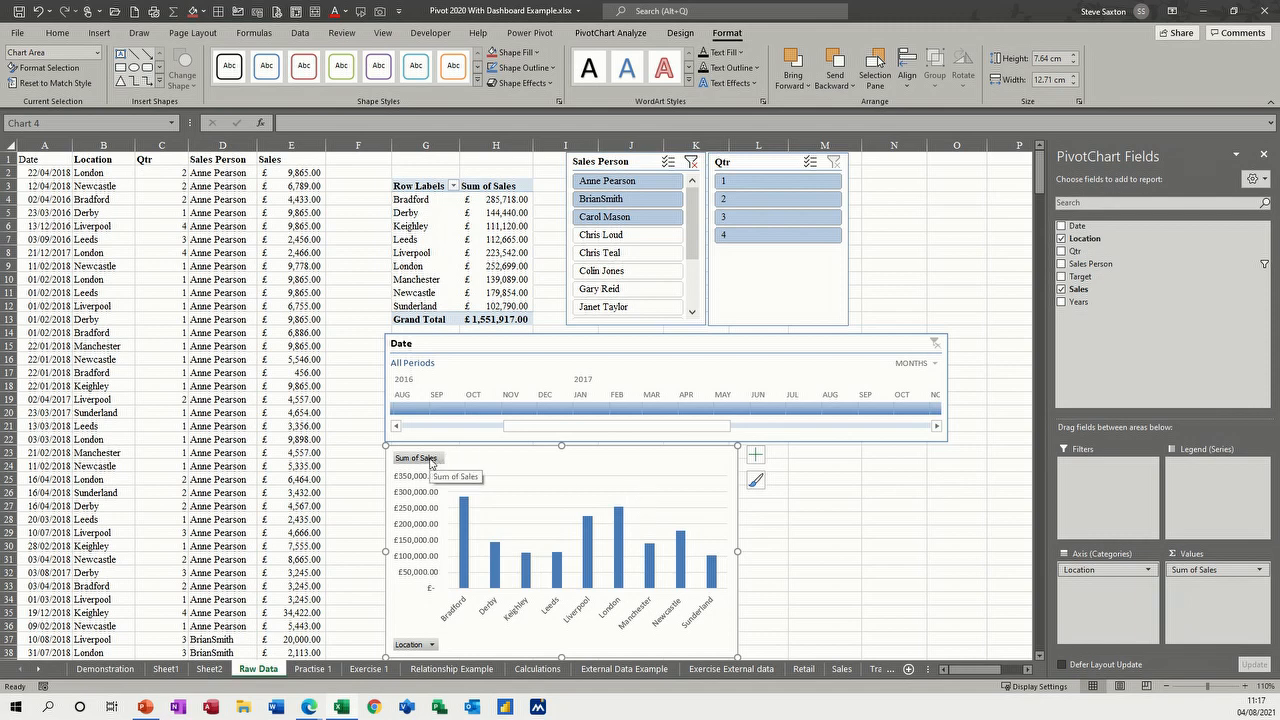
left_click_drag(1105, 265, 1097, 476)
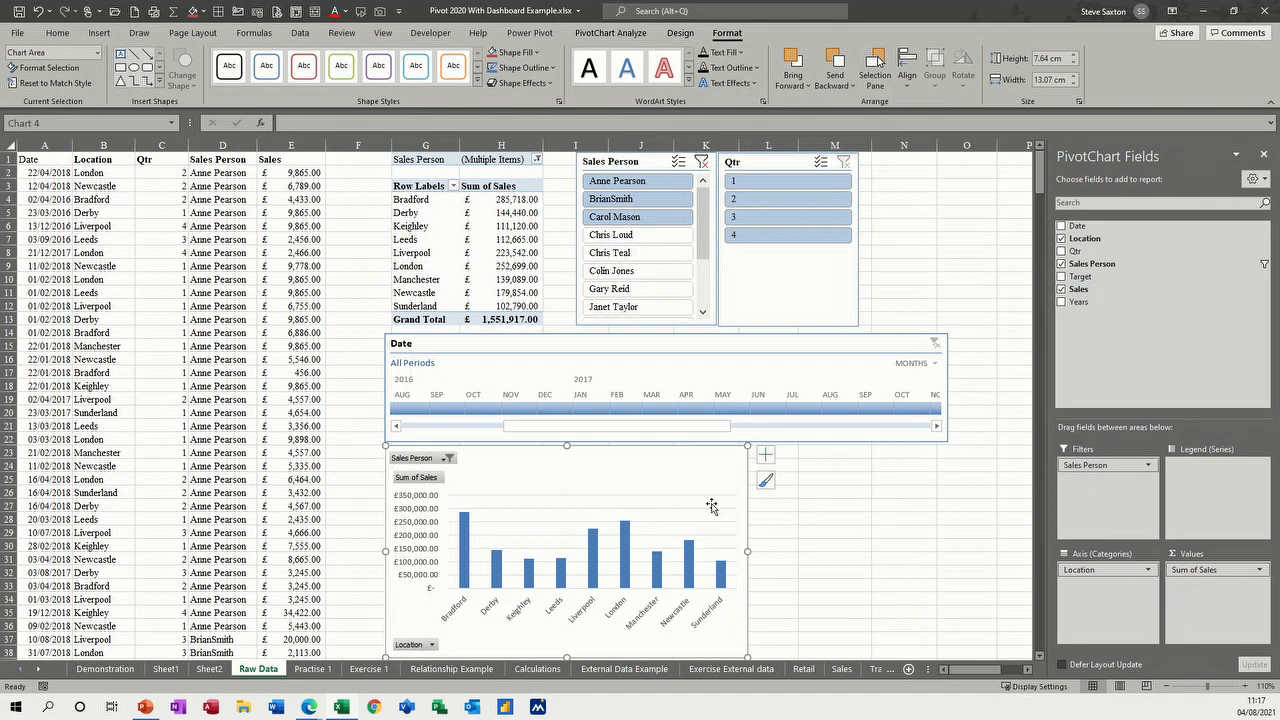
Move the PivotChart to a new sheet named Chart1.
right_click(673, 488)
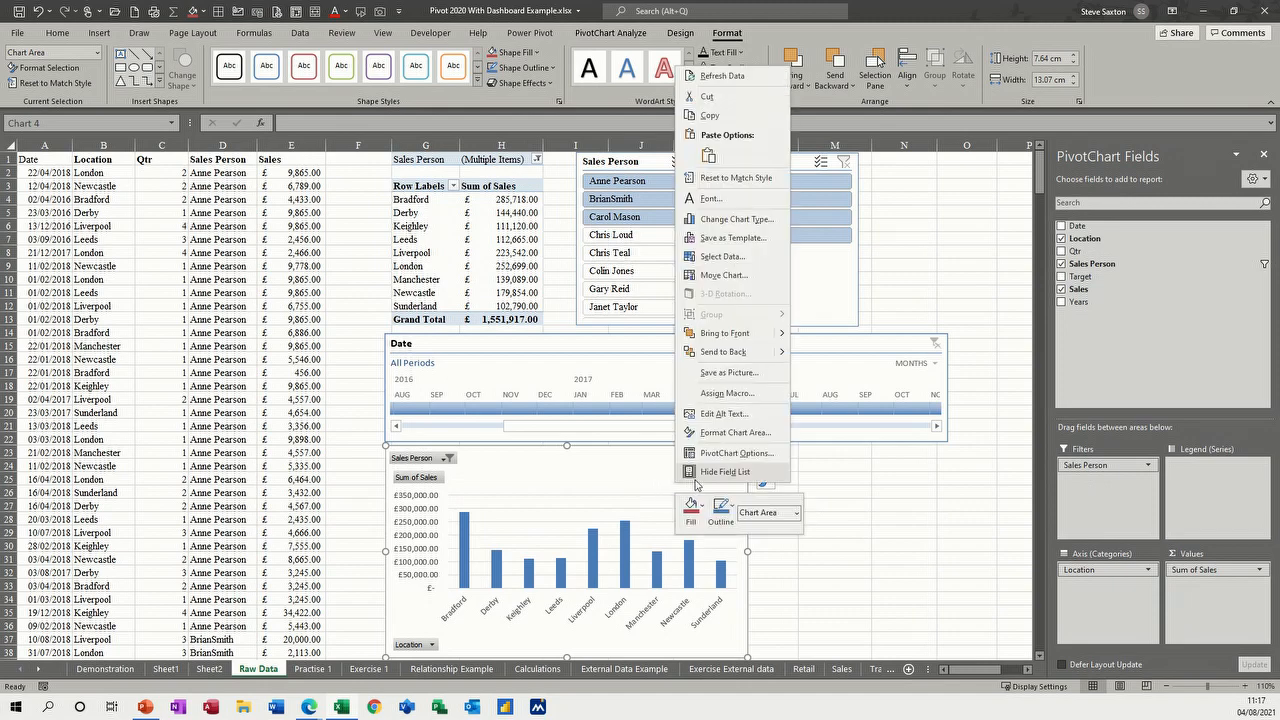
left_click(723, 275)
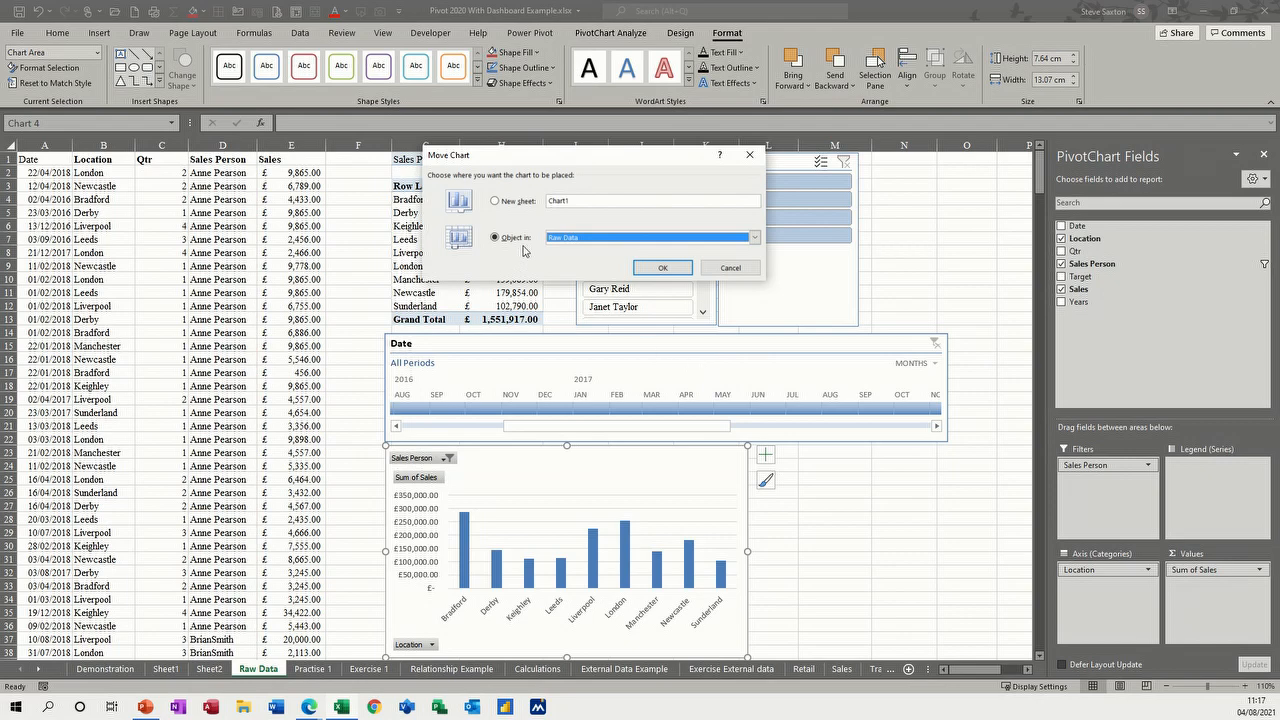
left_click(518, 201)
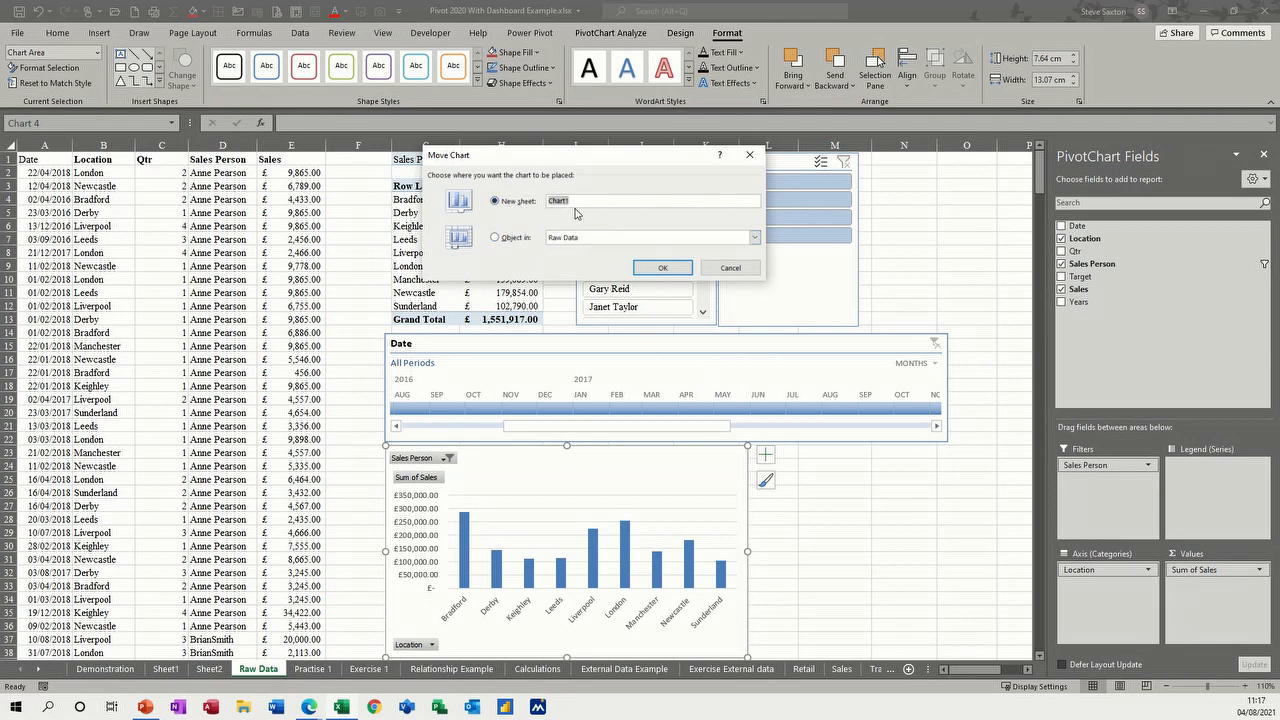
left_click(662, 267)
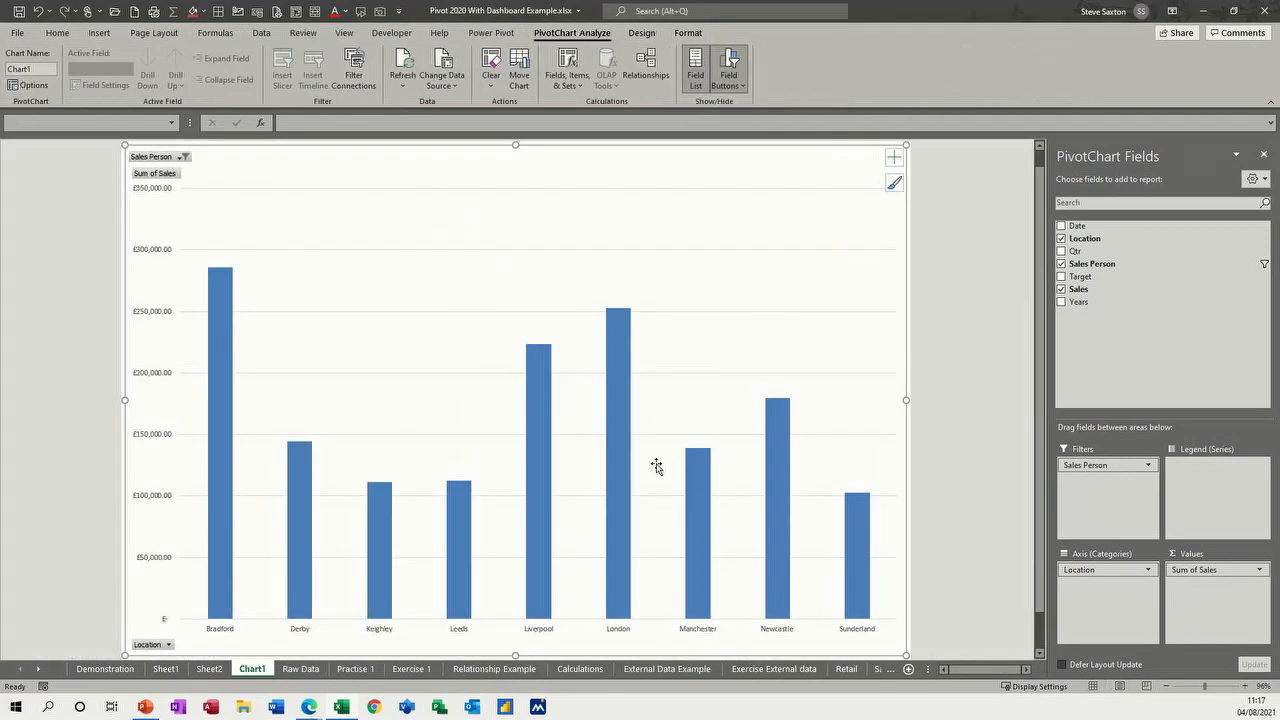
Set the Sales Person filter on the Chart1 sheet's PivotChart to (All) and return to the Raw Data sheet.
left_click(179, 157)
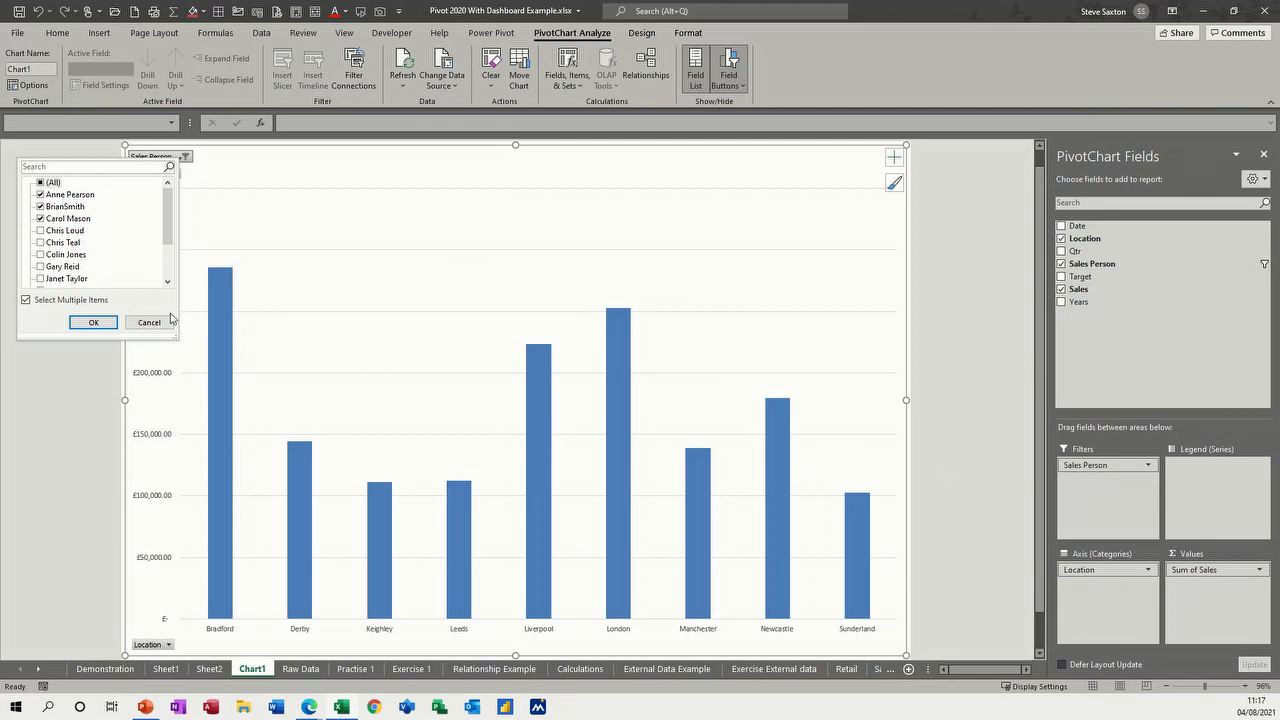
left_click(40, 182)
left_click(90, 322)
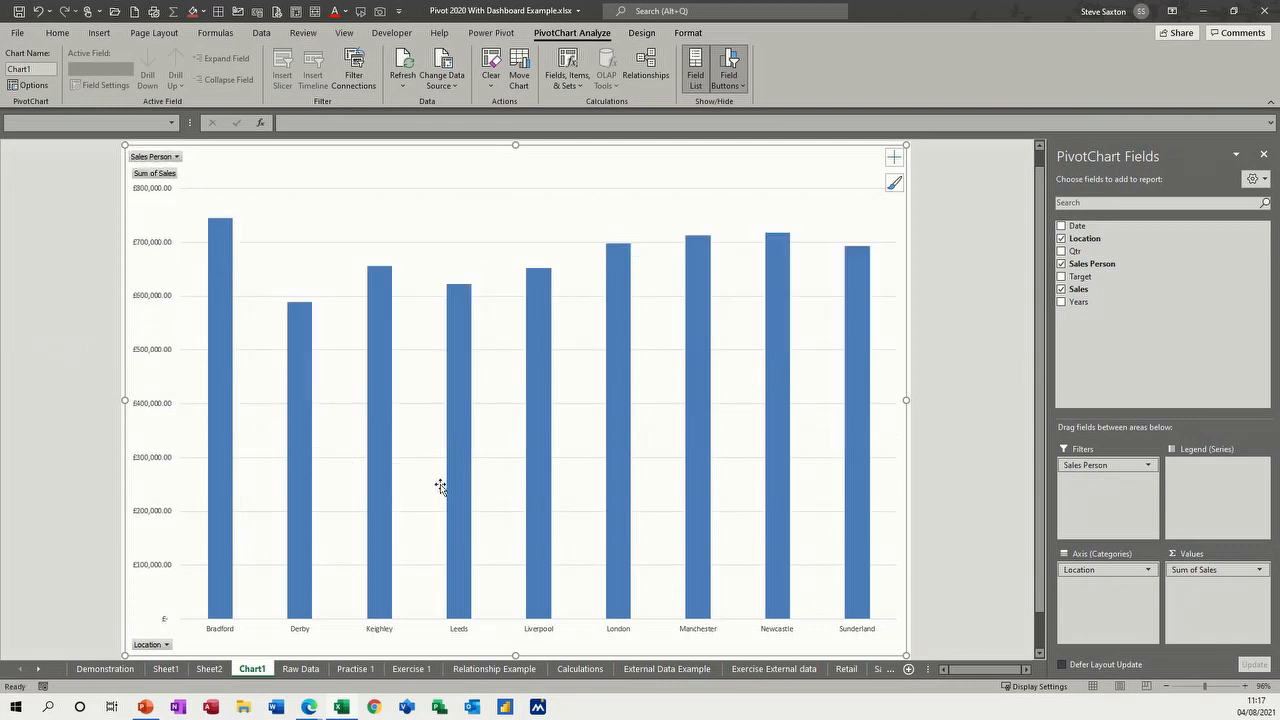
left_click(301, 669)
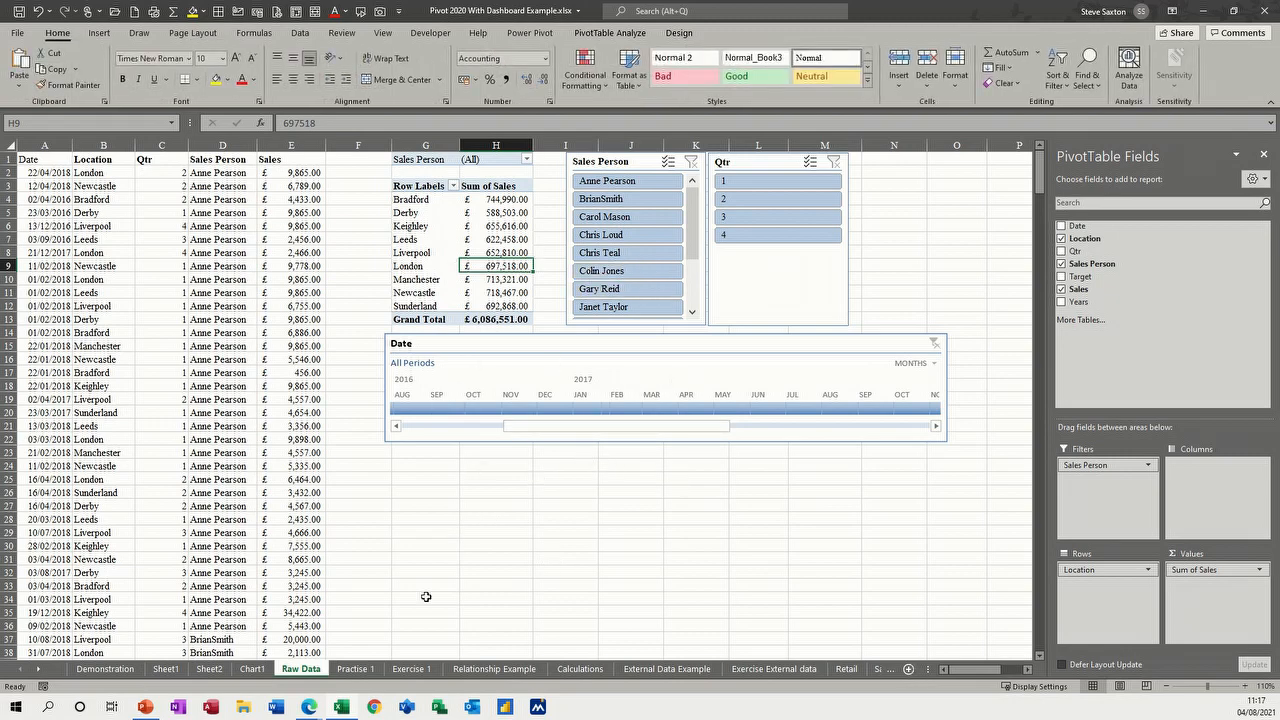
Create a PivotTable from the Practise 1 data in A1:D25, placed at cell F3 of the same sheet.
left_click(356, 669)
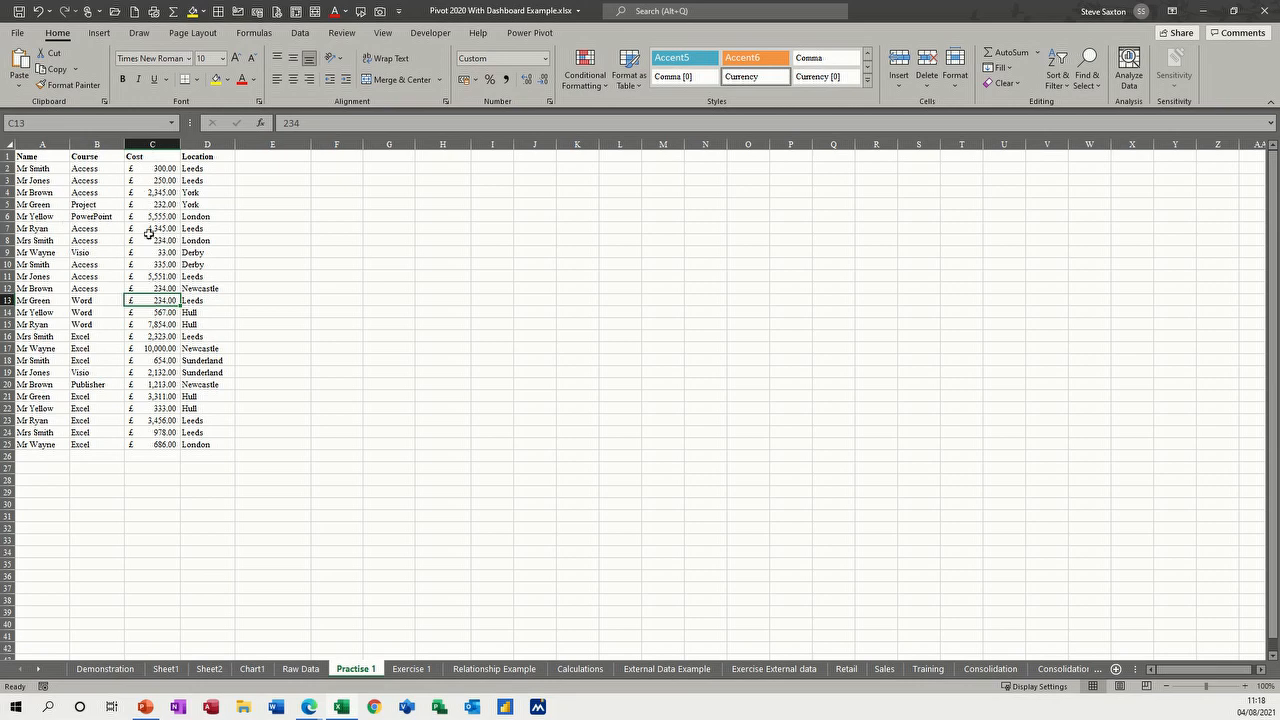
left_click(99, 33)
left_click(28, 62)
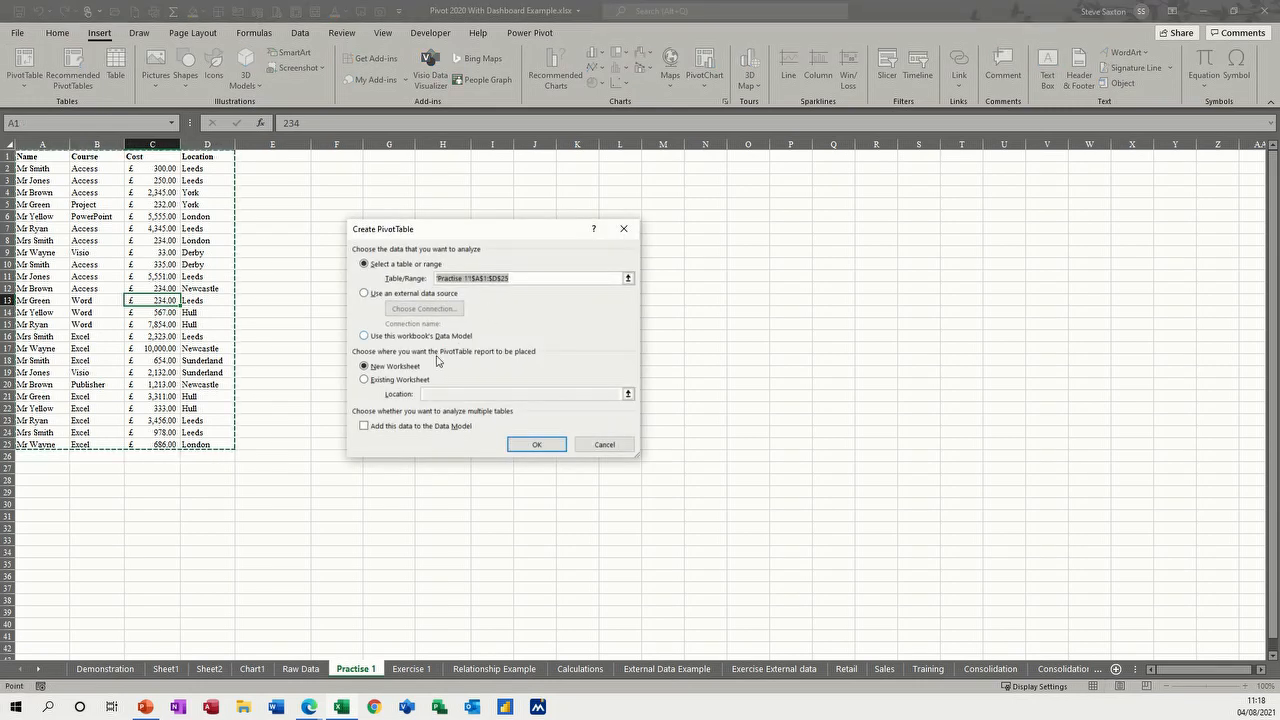
left_click(387, 380)
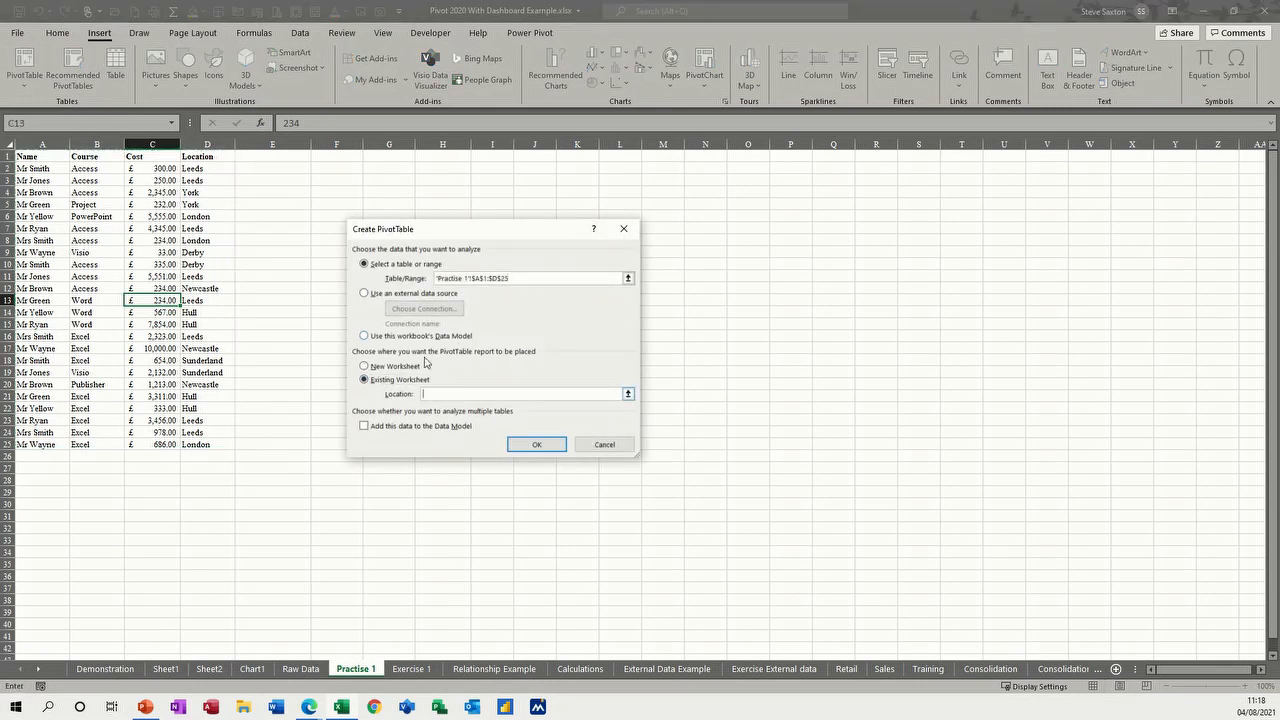
left_click(336, 180)
left_click(534, 443)
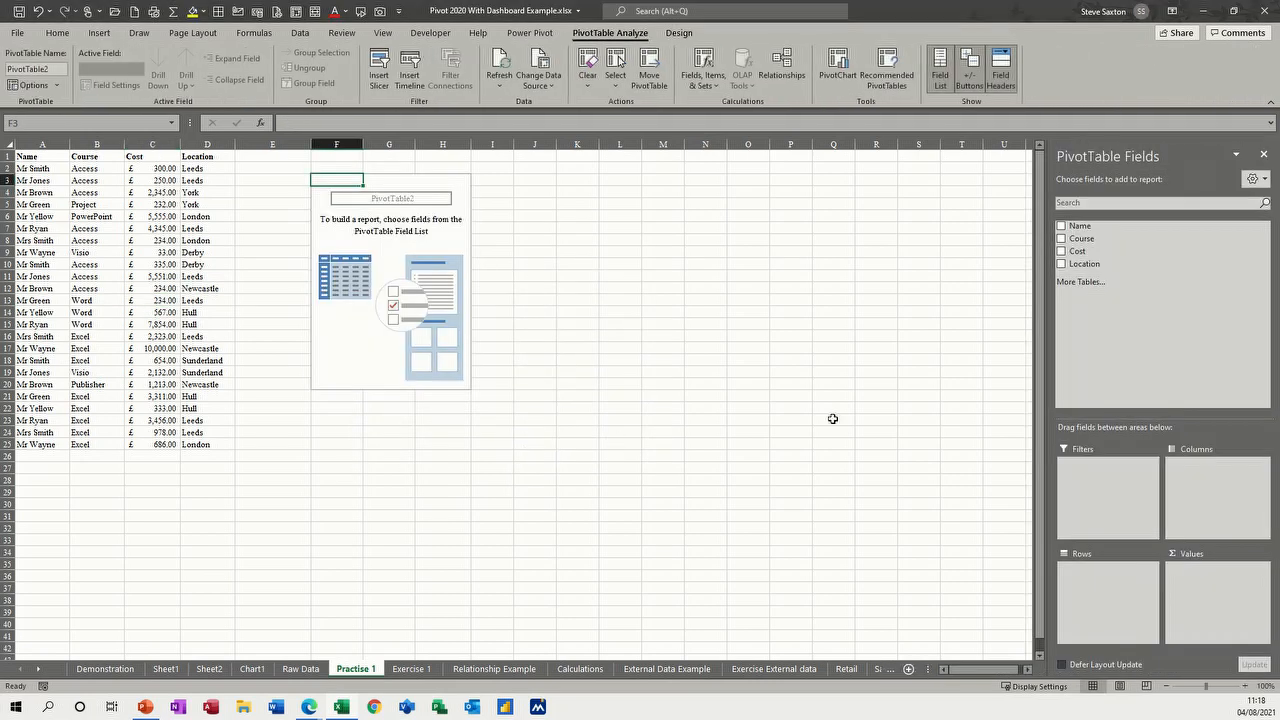
Lay out the PivotTable with Course as rows, Count of Course and Sum of Cost as values, and Location as report filter.
left_click_drag(1090, 240, 1104, 590)
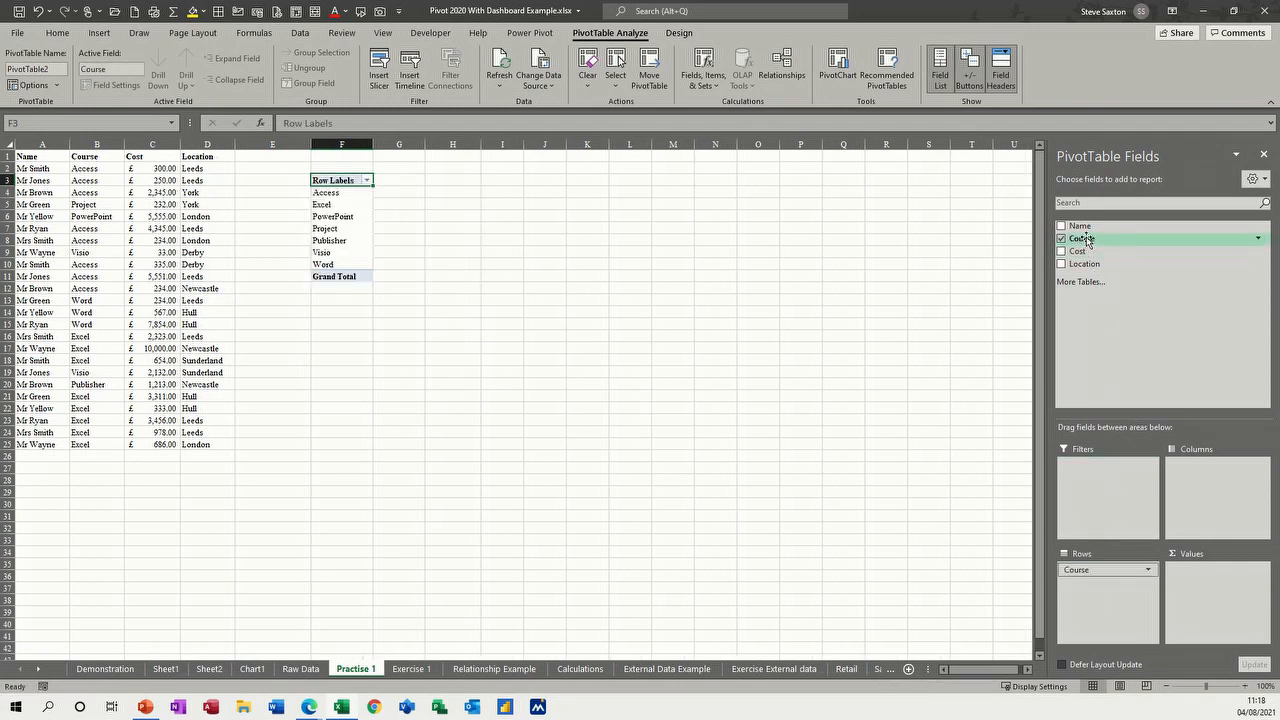
left_click_drag(1086, 240, 1202, 580)
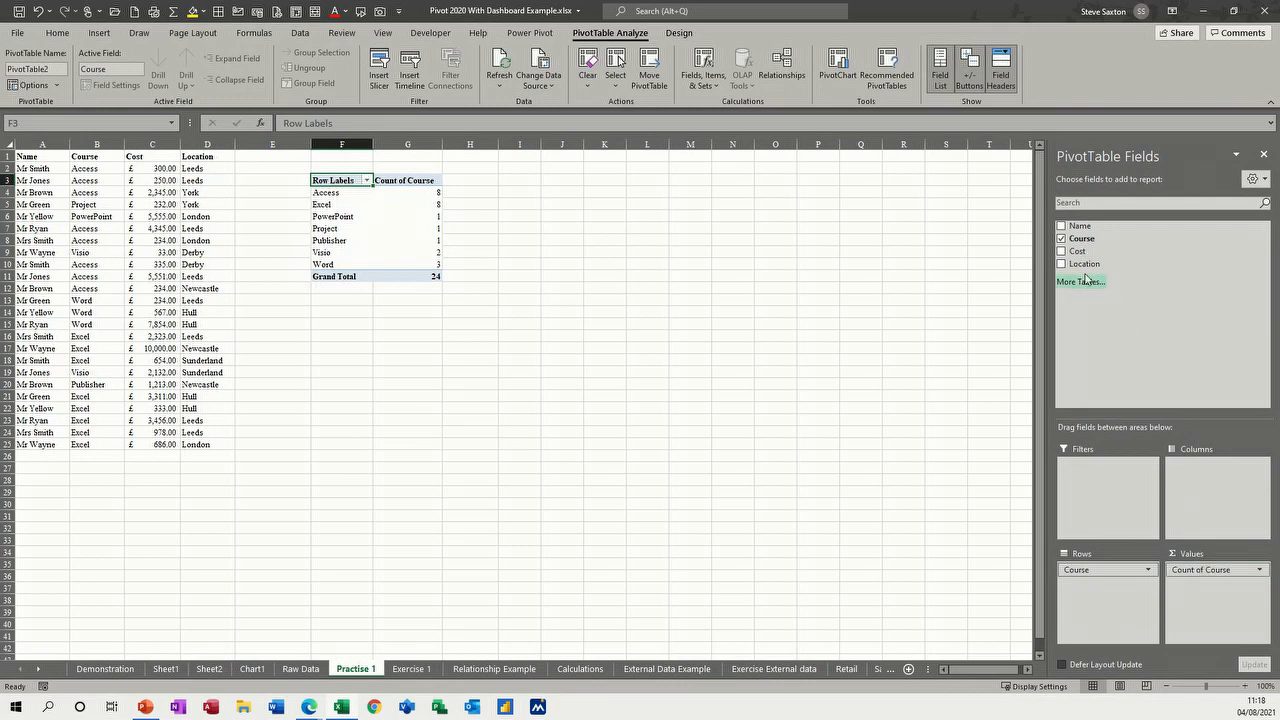
left_click_drag(1078, 251, 1183, 591)
left_click_drag(1088, 264, 1085, 483)
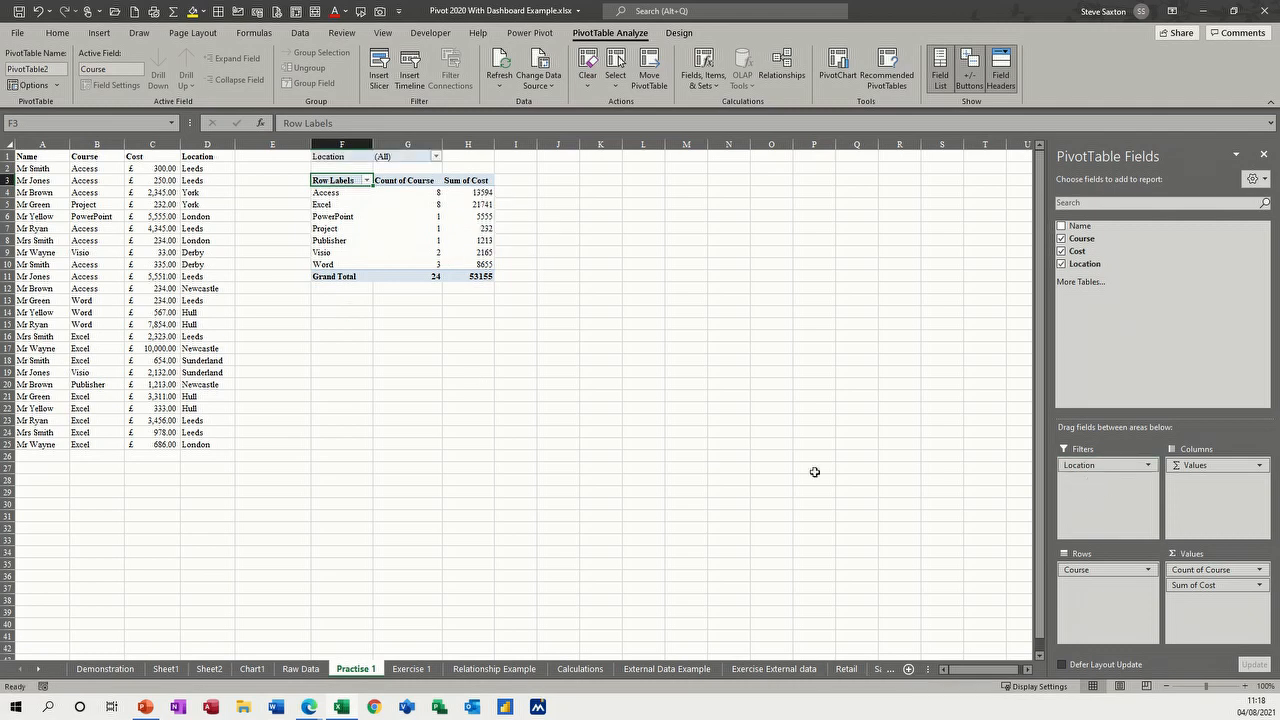
Format the Sum of Cost values as Accounting with the £ symbol and two decimal places.
left_click(1187, 590)
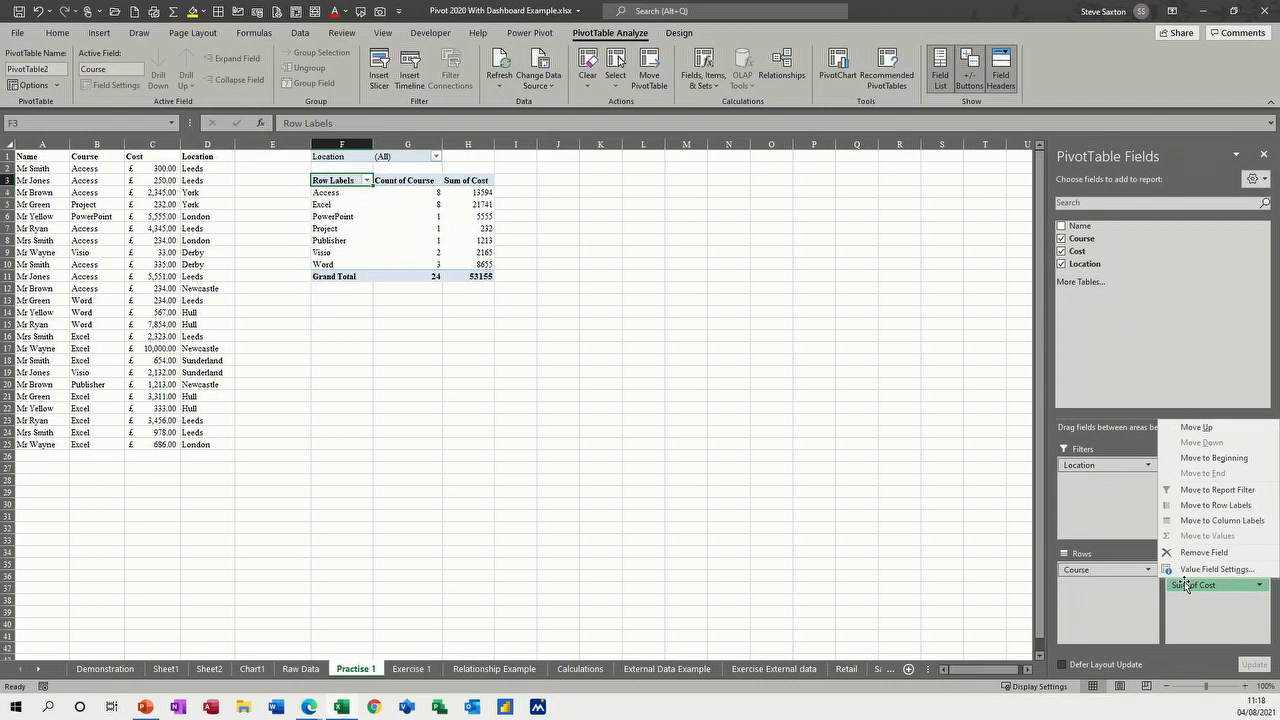
left_click(1188, 573)
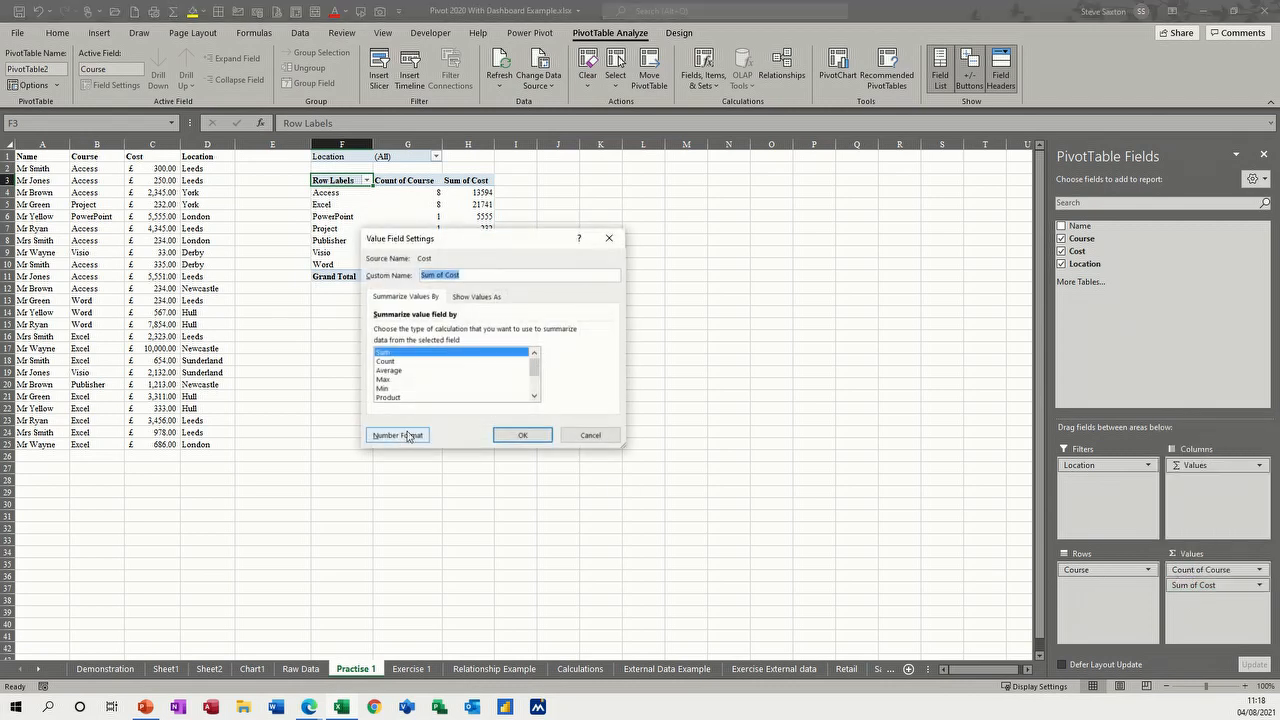
left_click(390, 437)
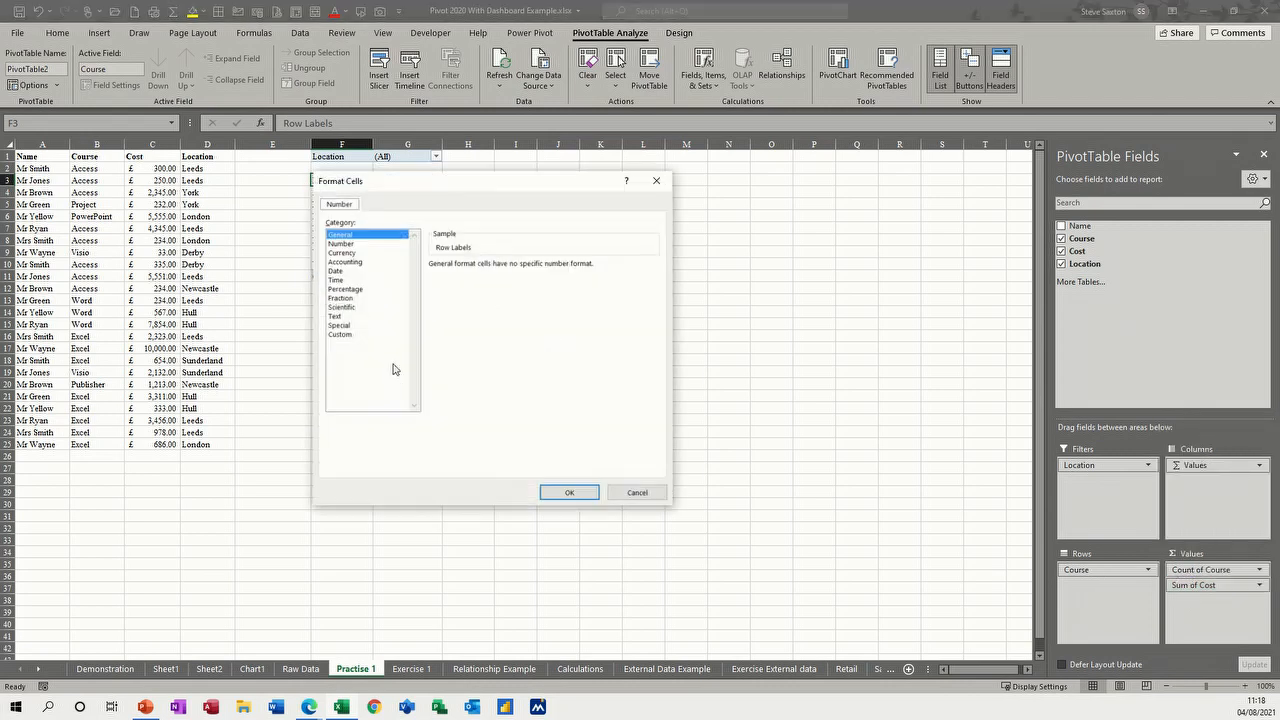
left_click(357, 264)
left_click(550, 488)
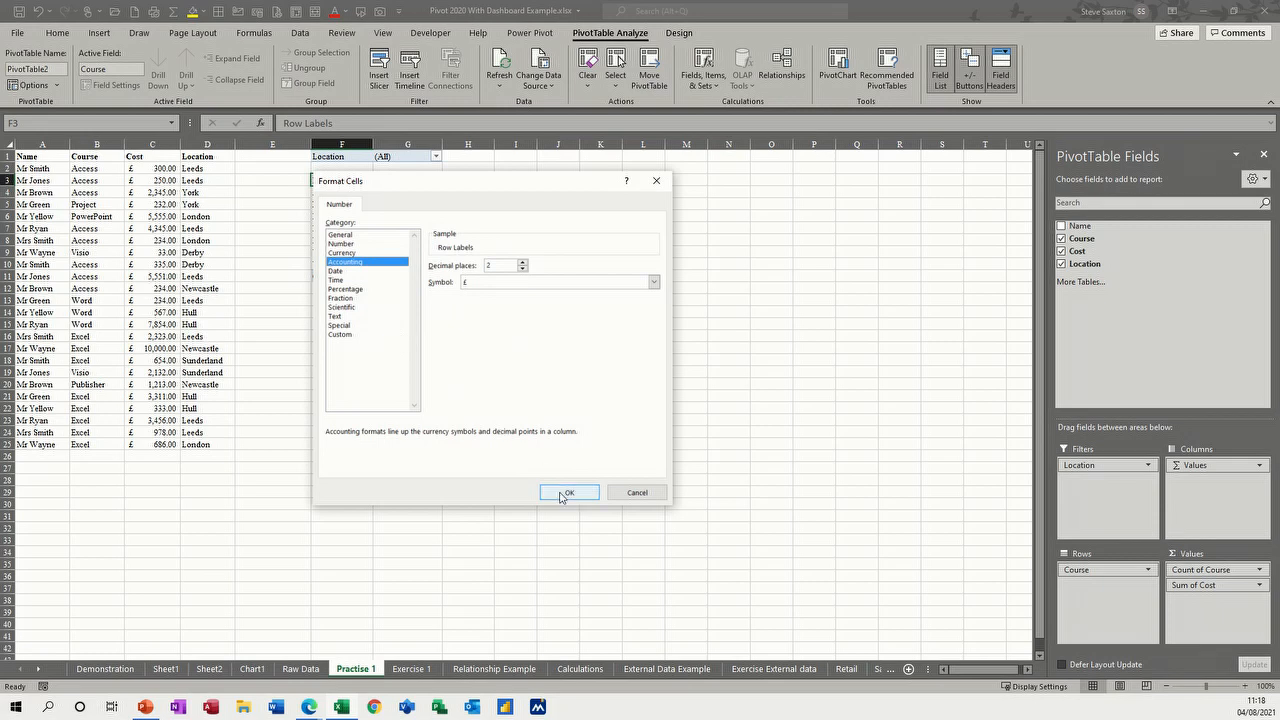
left_click(522, 436)
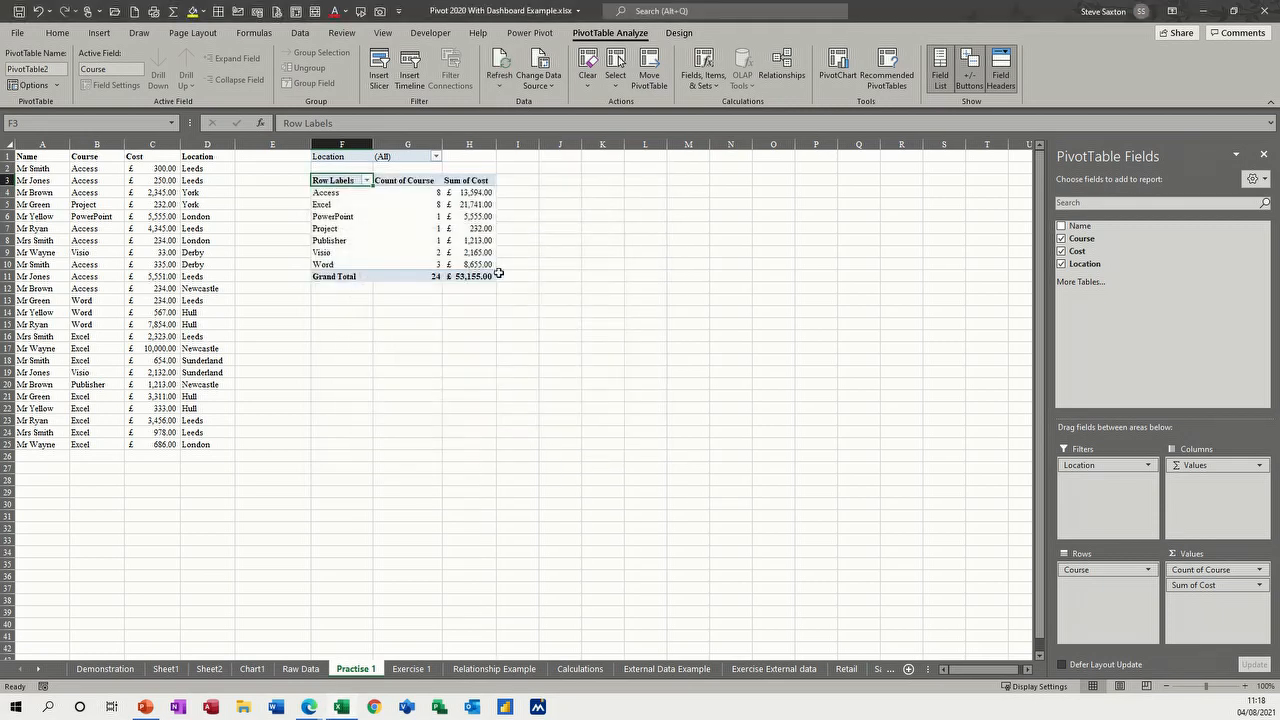
Reorder the Course row labels, moving Word above Visio and Project below Word.
left_click(323, 252)
mouse_move(343, 257)
left_mouse_down()
mouse_move(343, 237)
mouse_move(340, 258)
left_mouse_up()
left_click(333, 230)
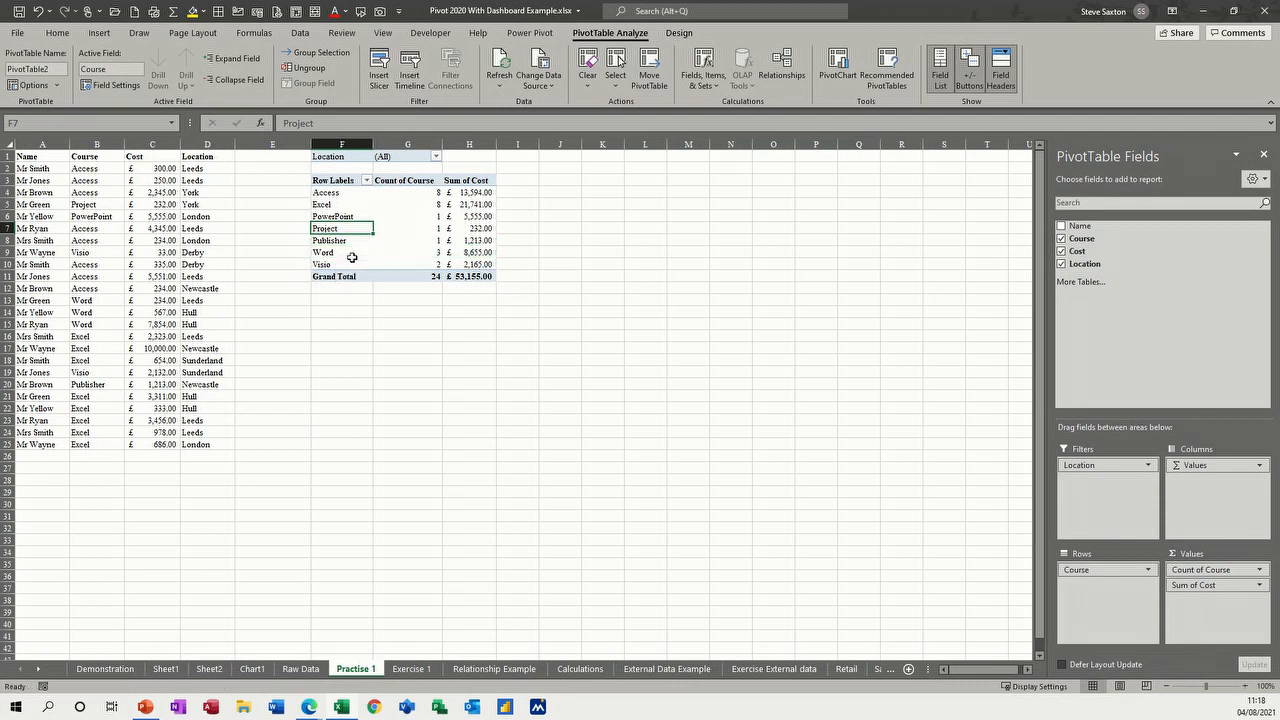
Group the Access, Excel, PowerPoint, Publisher and Word row labels together in the PivotTable.
left_click(333, 194)
left_click(323, 205)
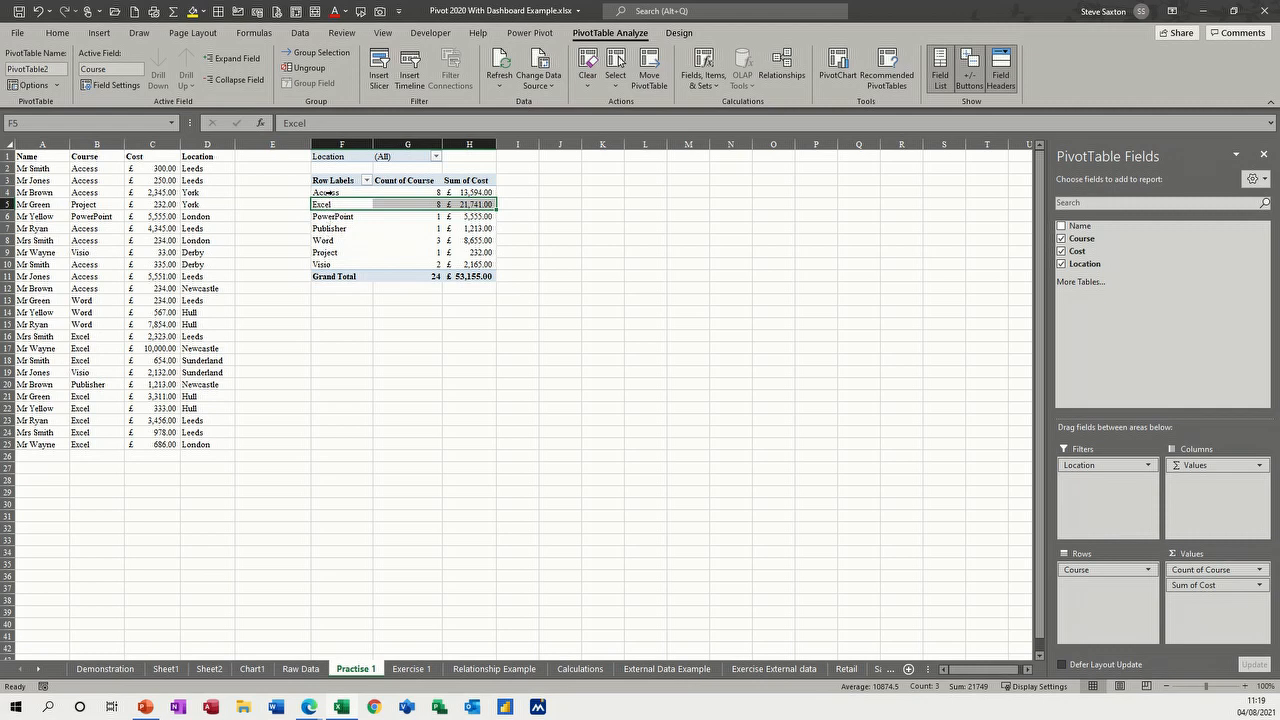
left_click(329, 192)
left_click_drag(337, 193, 340, 239)
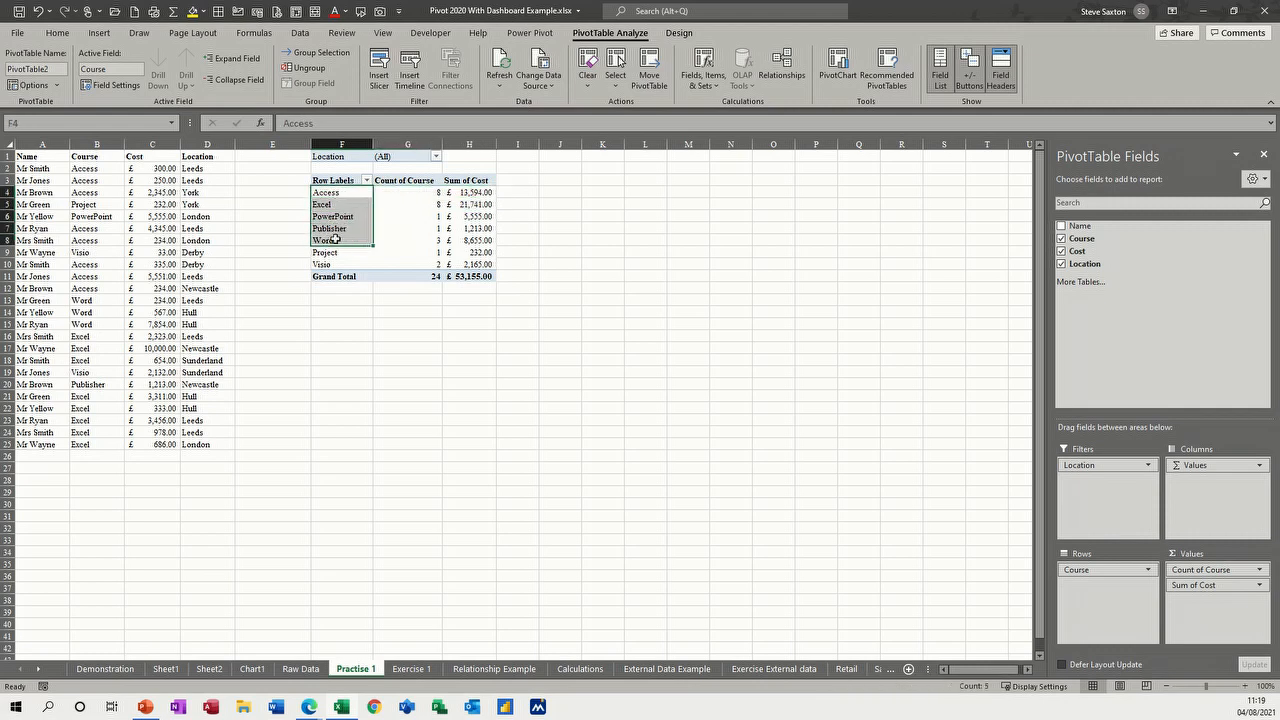
right_click(338, 217)
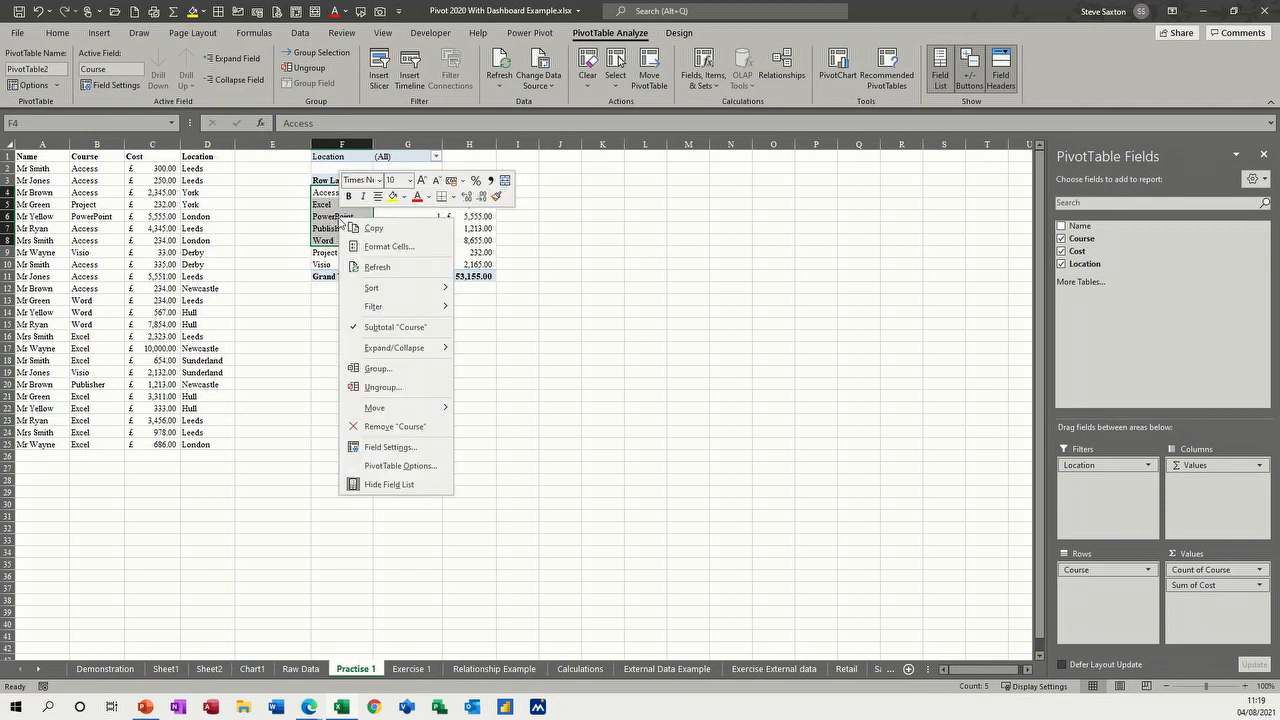
left_click(377, 368)
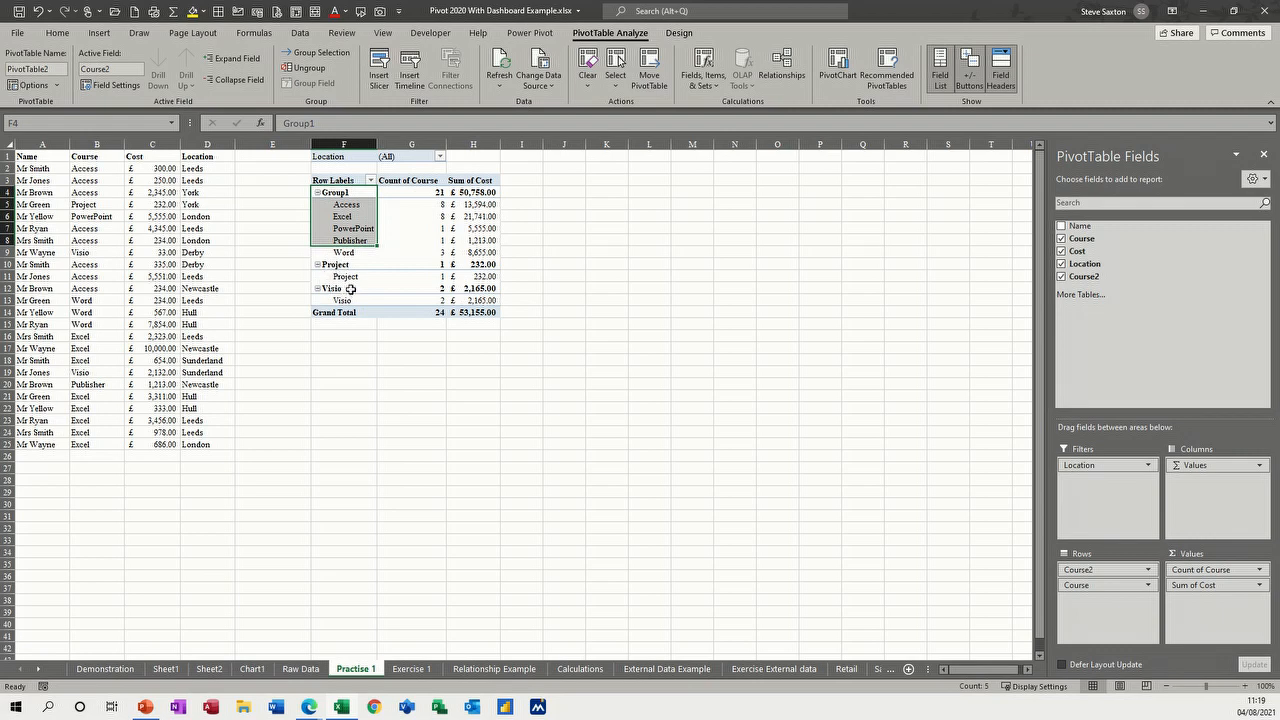
Group the Project and Visio row labels together as a second group in the PivotTable.
left_click_drag(345, 277, 343, 300)
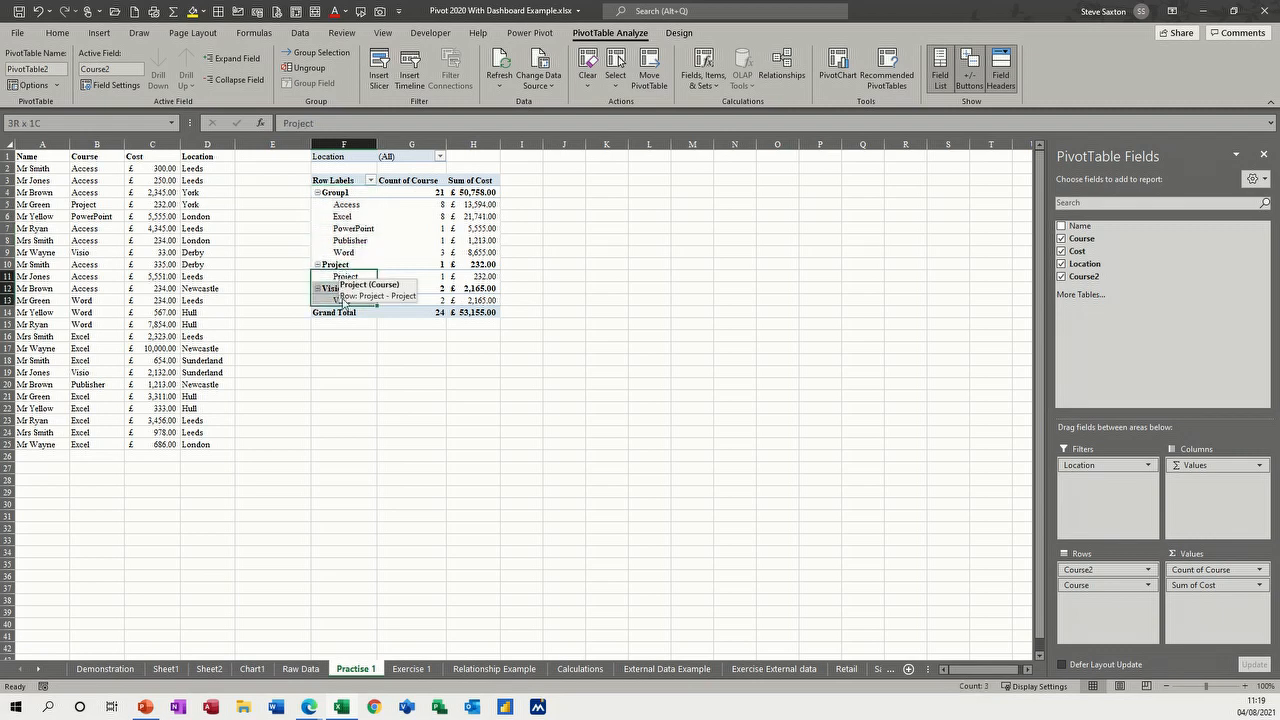
right_click(335, 276)
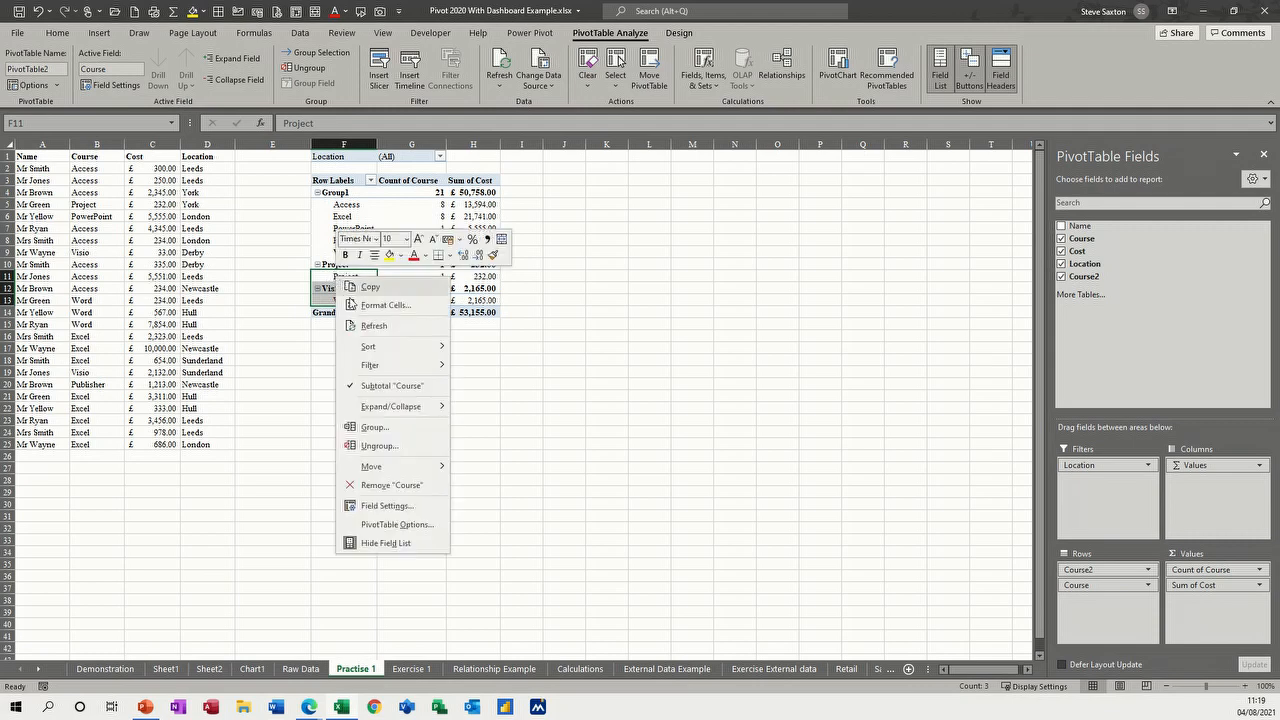
left_click(366, 428)
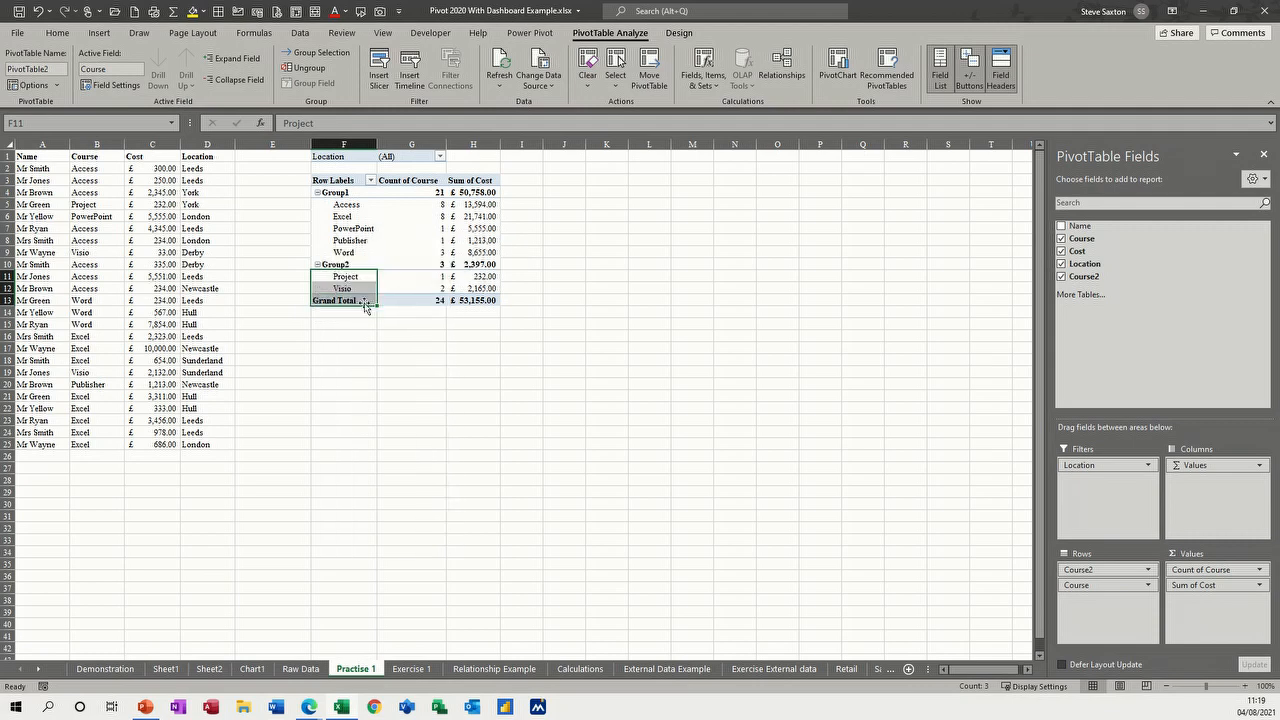
Rename the first course group as MSO and the second as Non MSO.
left_click(337, 193)
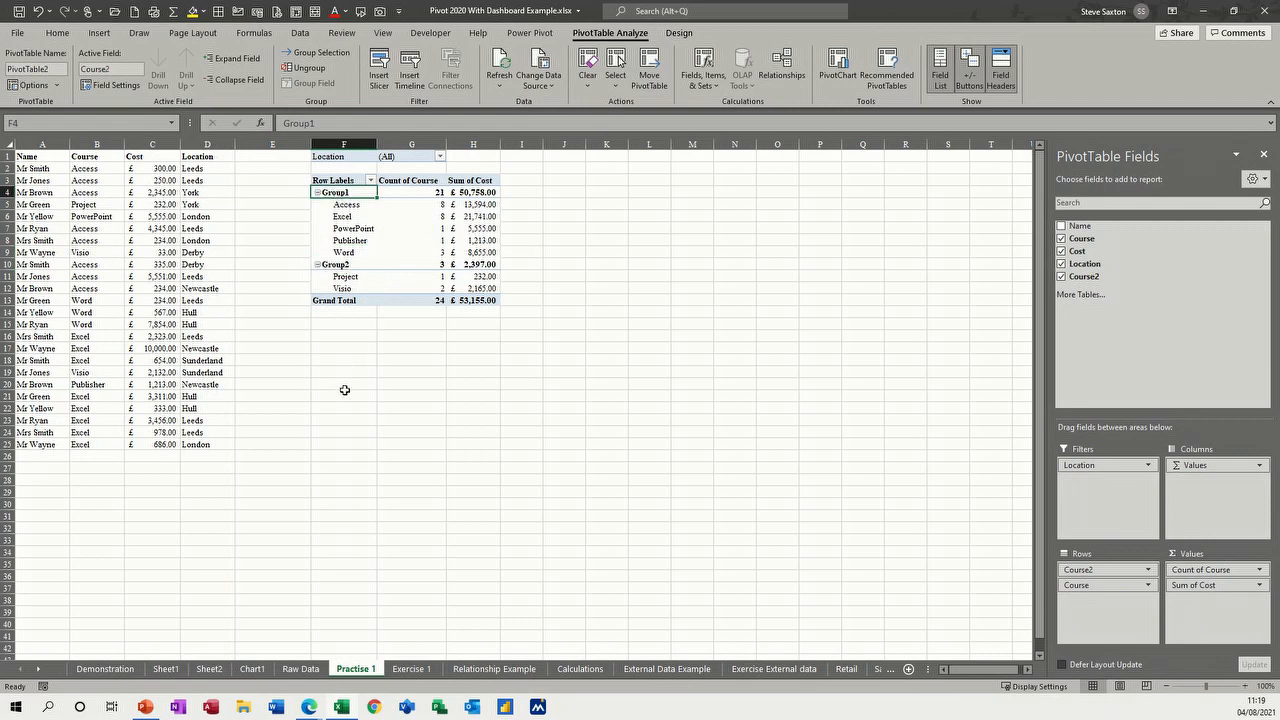
type("MSO")
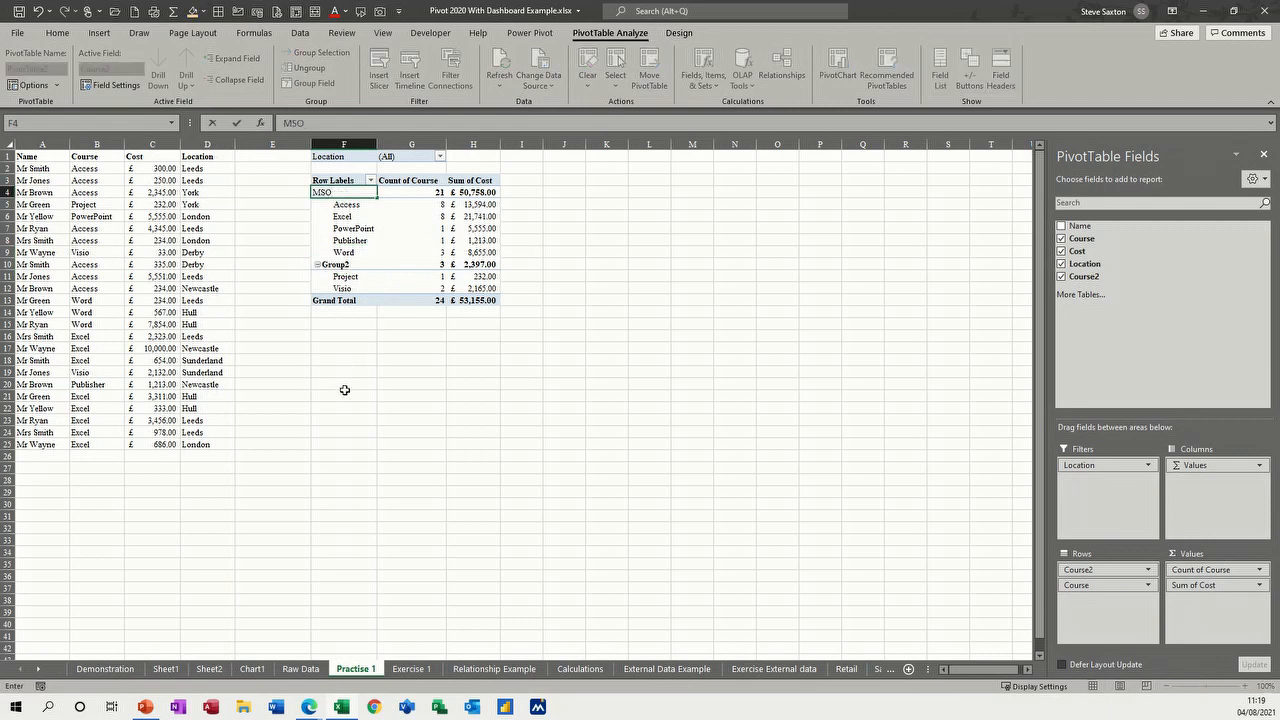
left_click(334, 264)
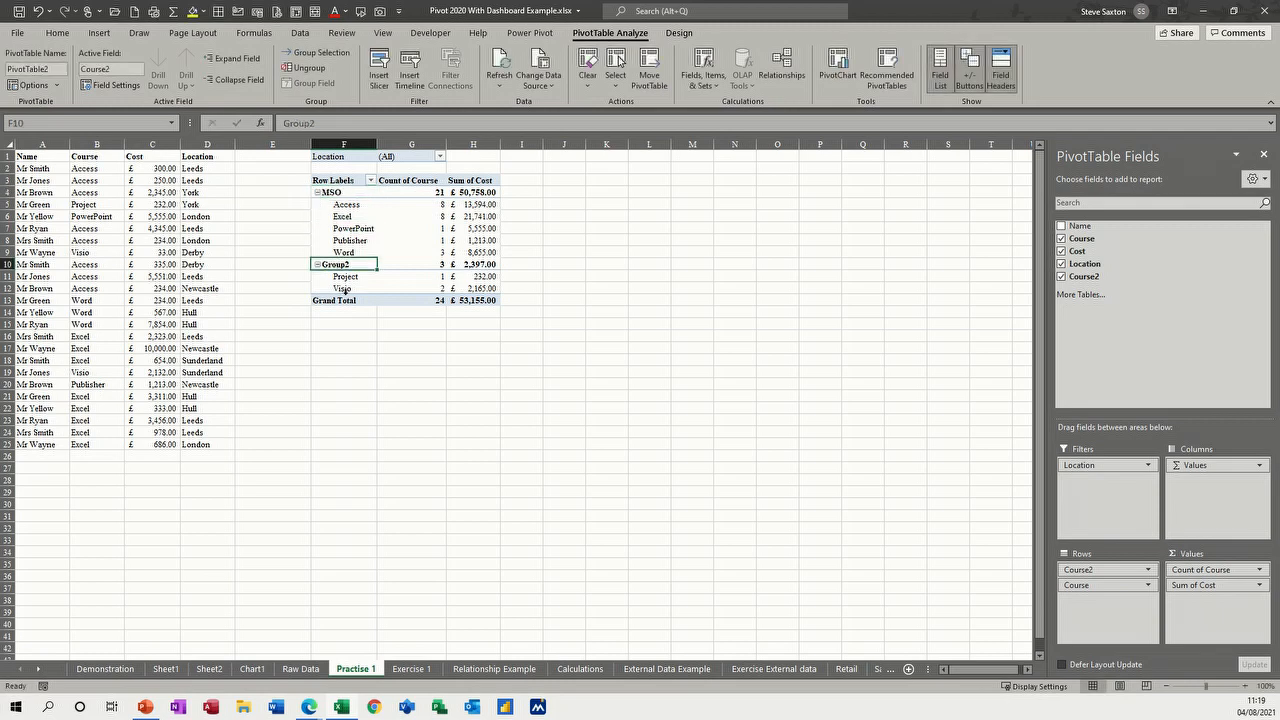
type("Non MSO")
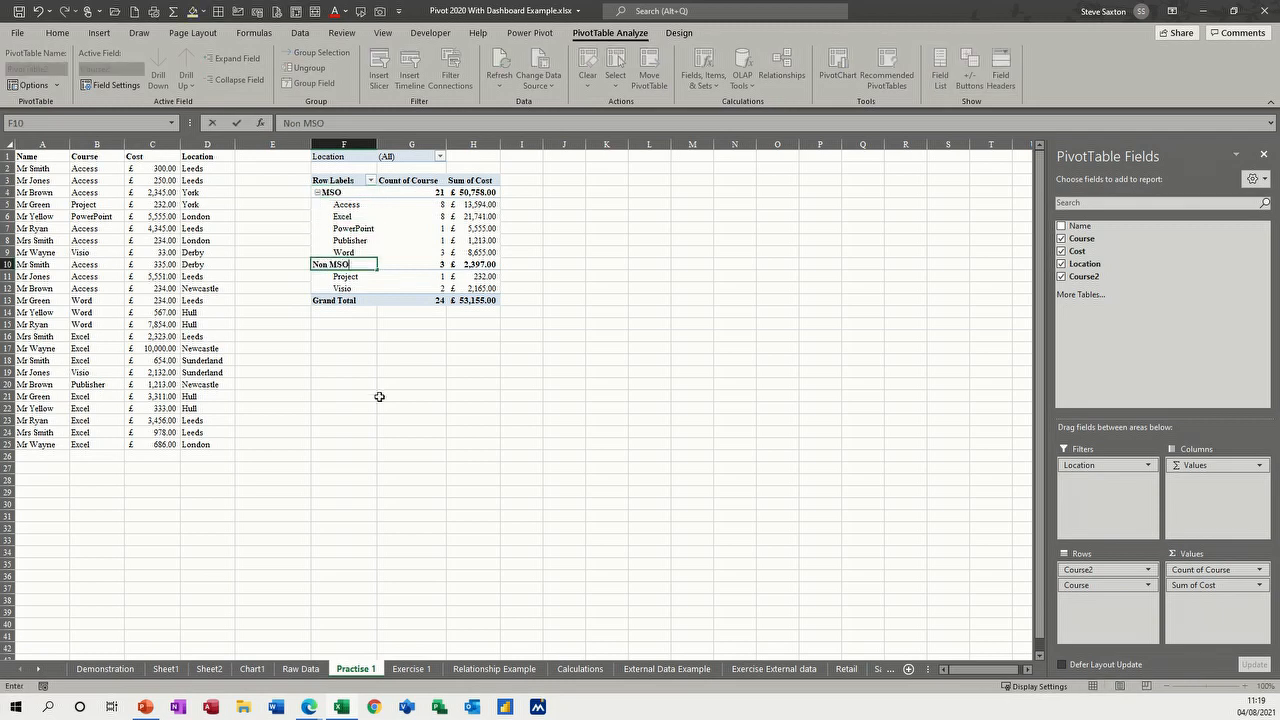
left_click_drag(363, 362, 363, 370)
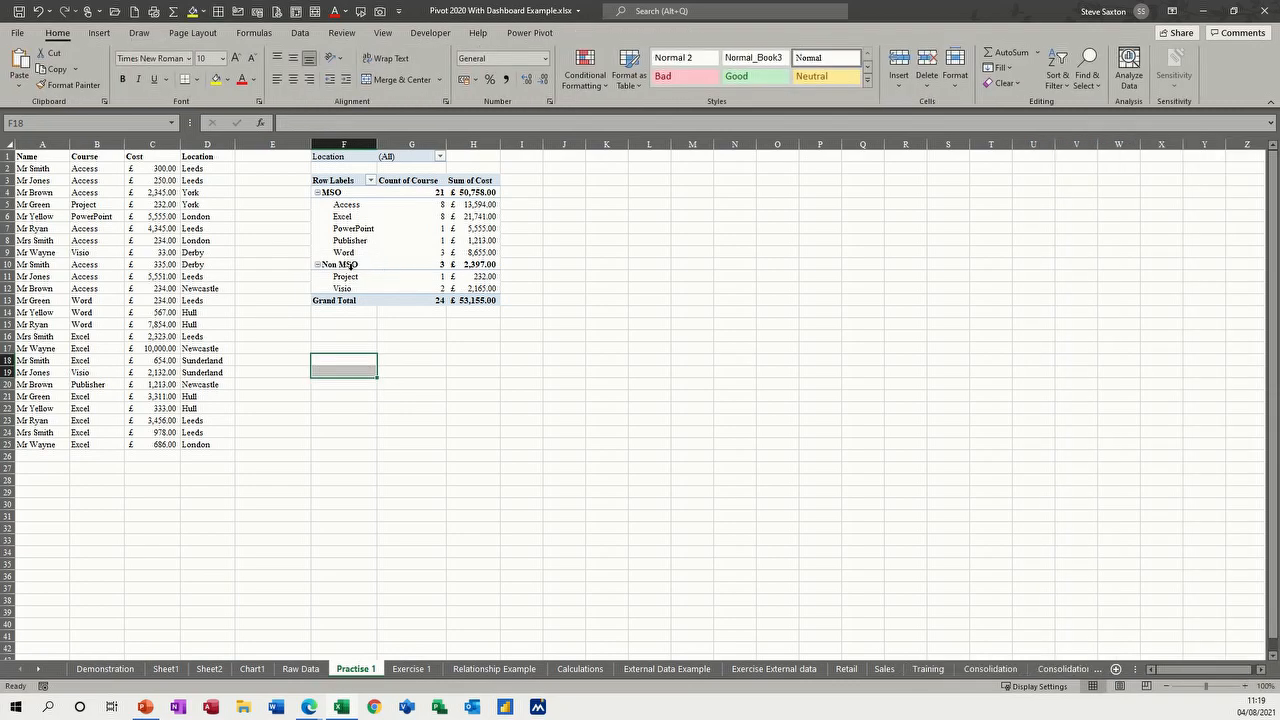
Collapse the Non MSO and MSO groups and extract the source records behind MSO's Sum of Cost onto a new sheet.
left_click(318, 264)
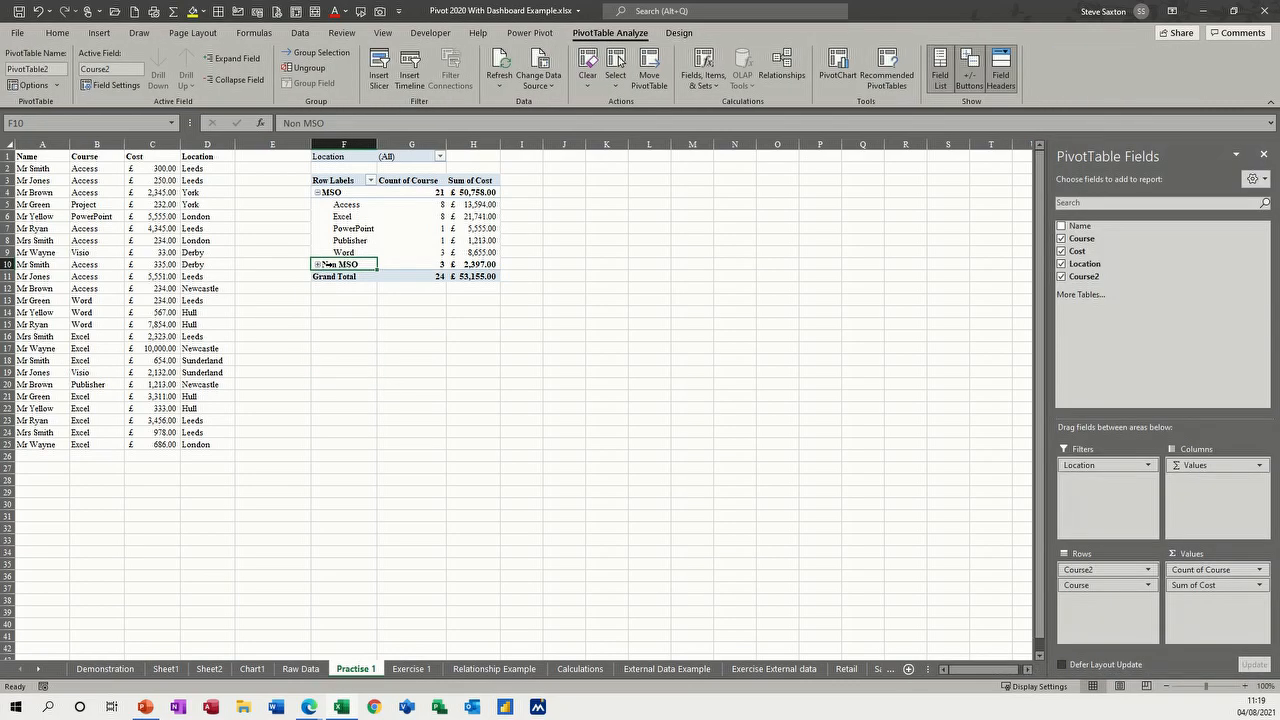
left_click(318, 192)
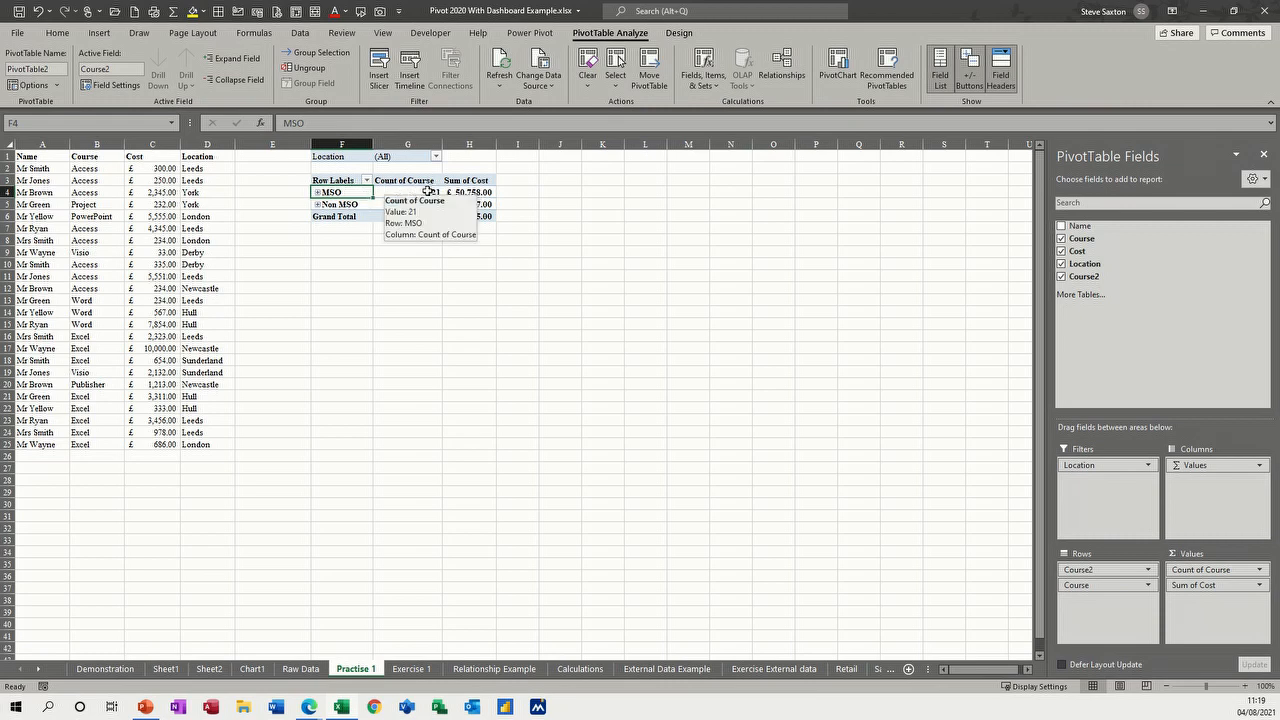
mouse_move(462, 193)
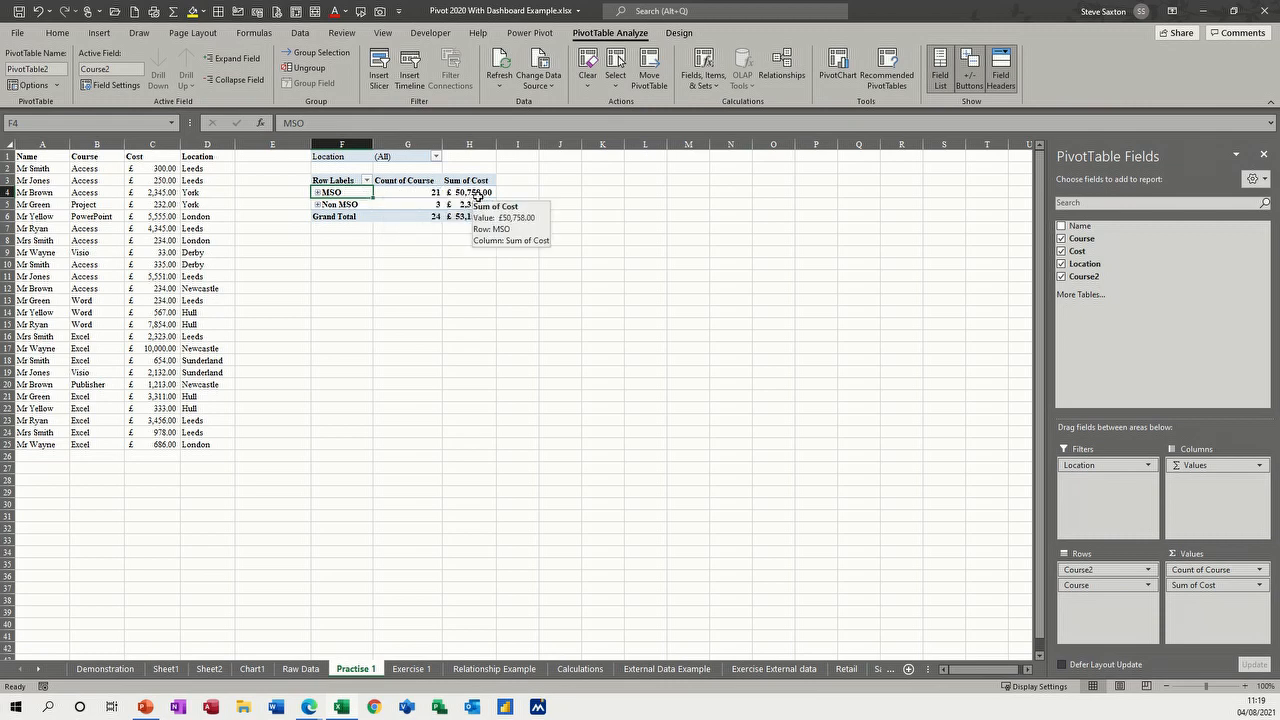
double_click(454, 192)
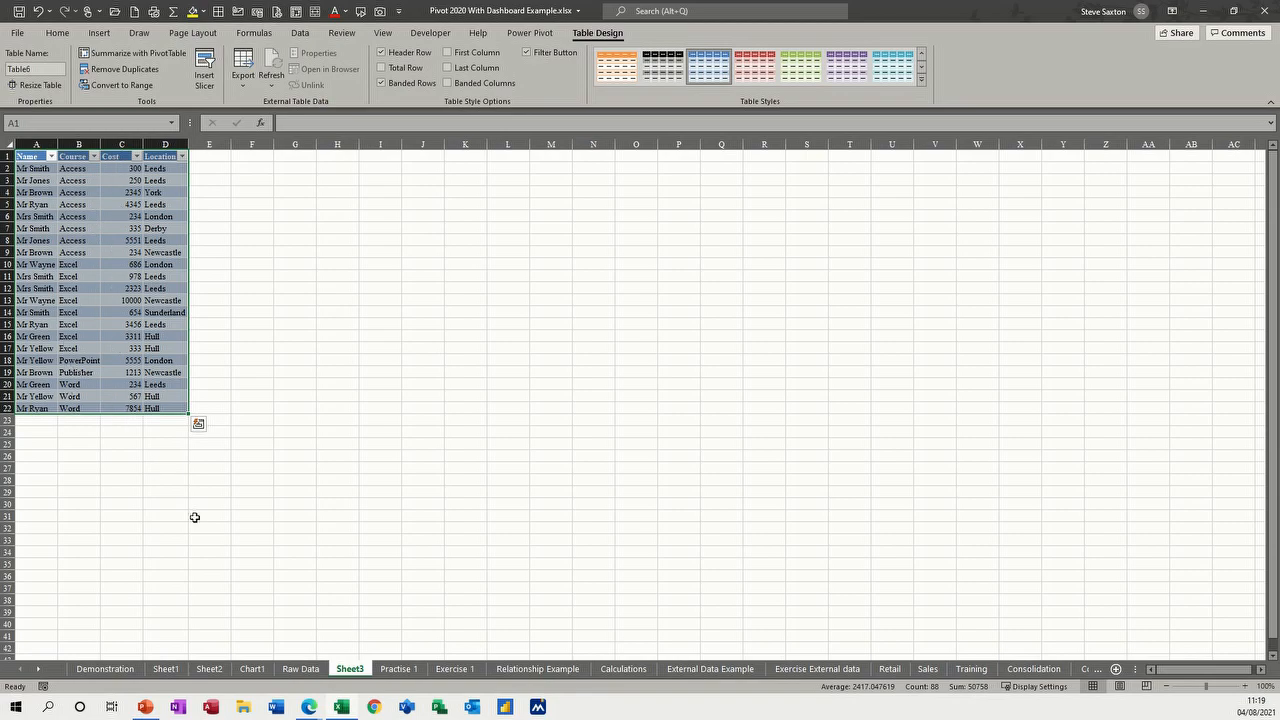
Return to the Practise 1 sheet and expand the MSO and Non MSO groups.
left_click(398, 669)
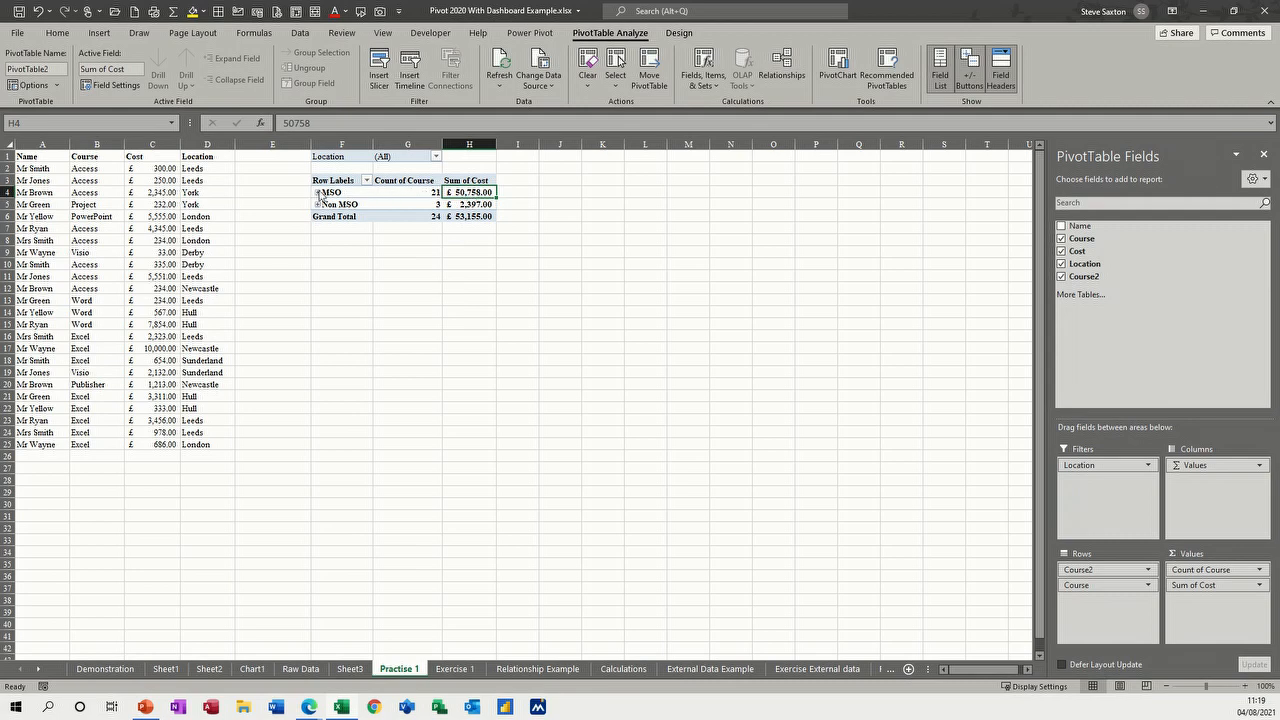
left_click(316, 192)
left_click(317, 264)
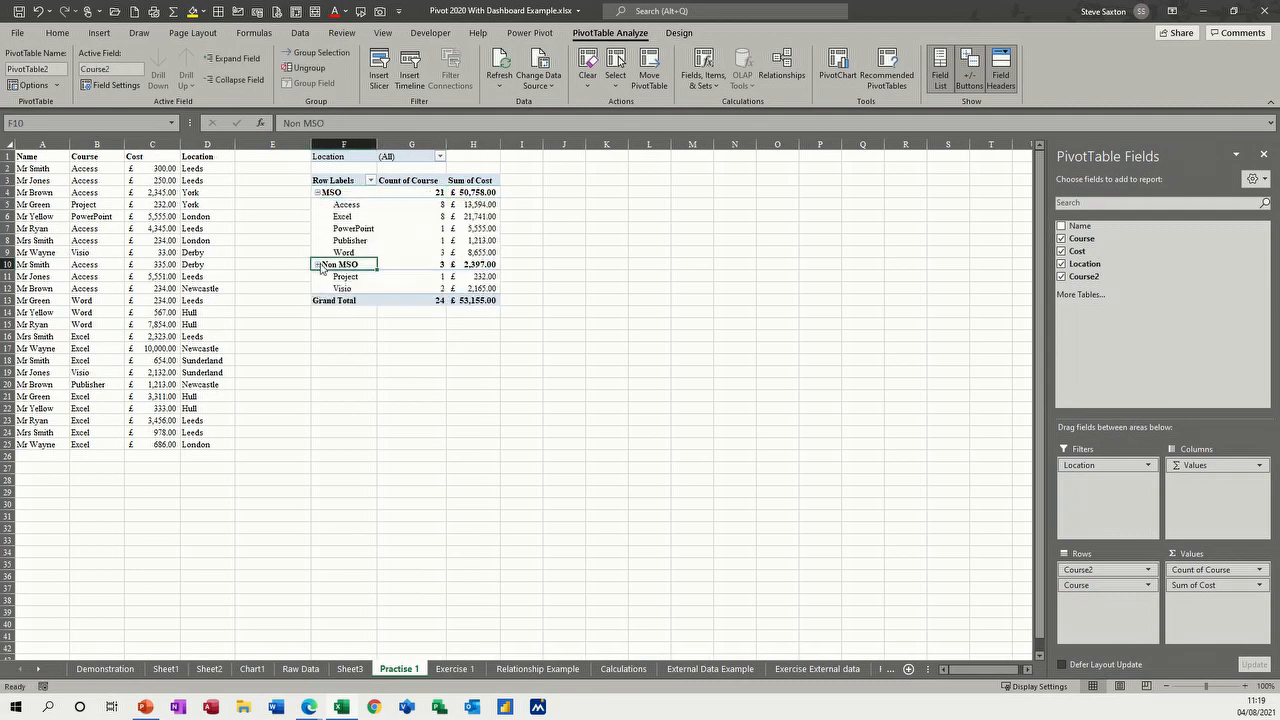
Enter a formula in I5 that multiplies the PivotTable's Access Sum of Cost in H5 by 1.1.
mouse_move(453, 287)
mouse_move(386, 262)
left_click(524, 205)
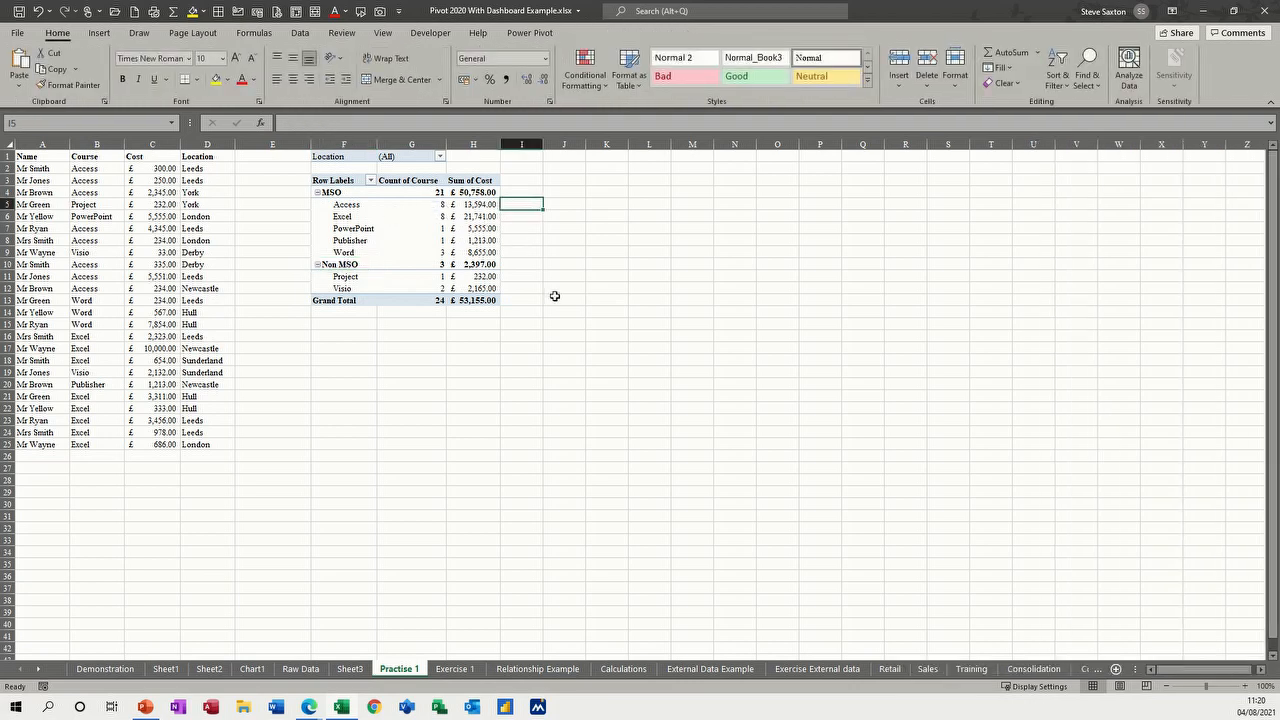
type("=")
left_click(474, 205)
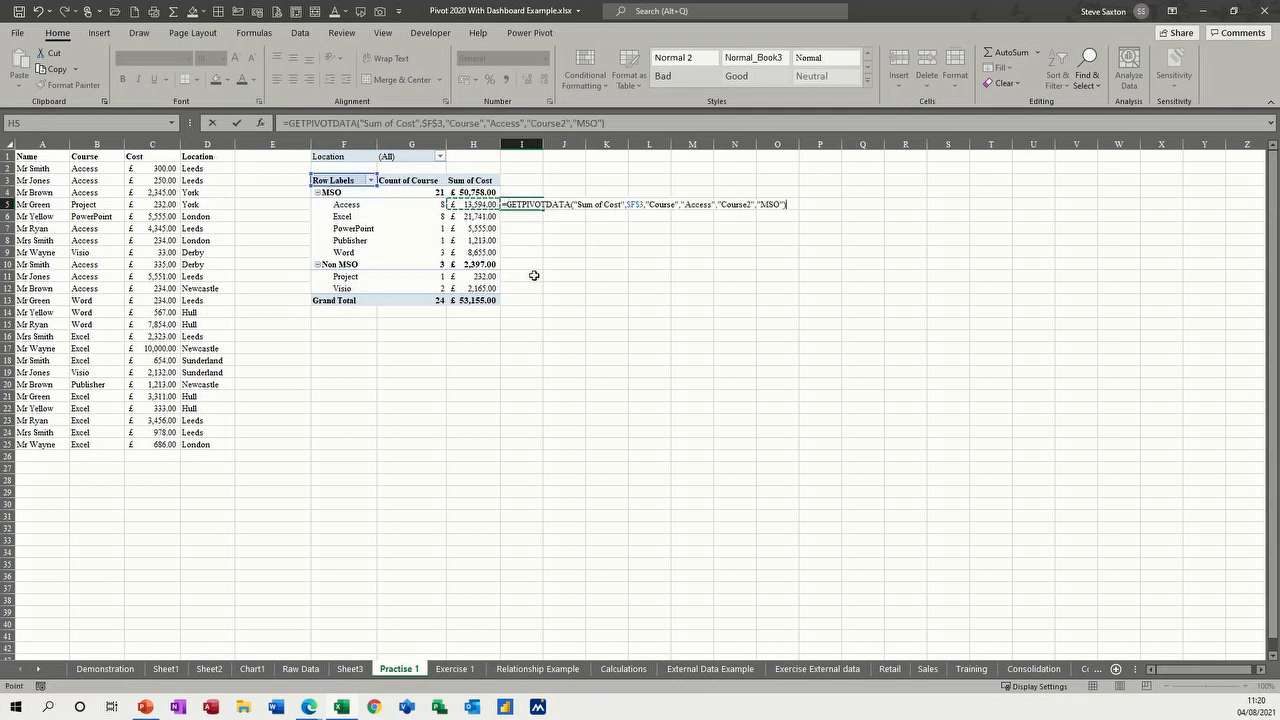
type("*")
left_click(237, 123)
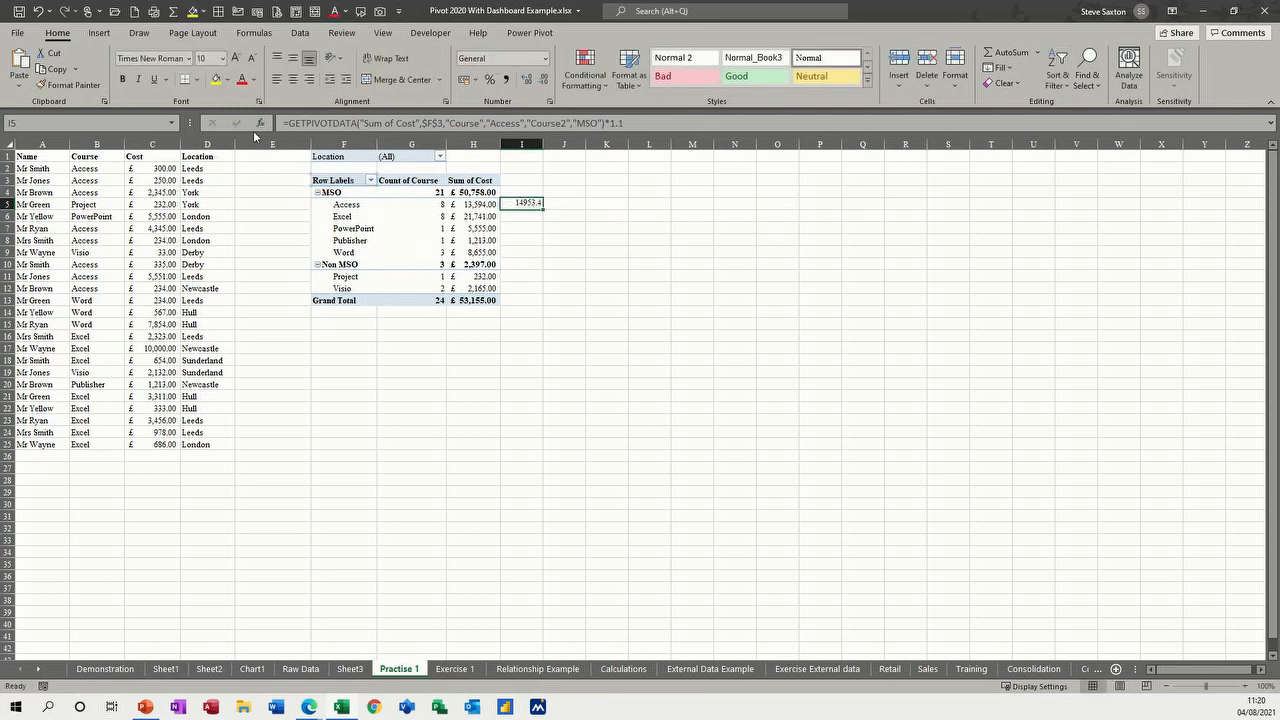
Format I5 as £ currency with two decimals, fill its formula down to I10 and inspect the copy in I6.
left_click(530, 204)
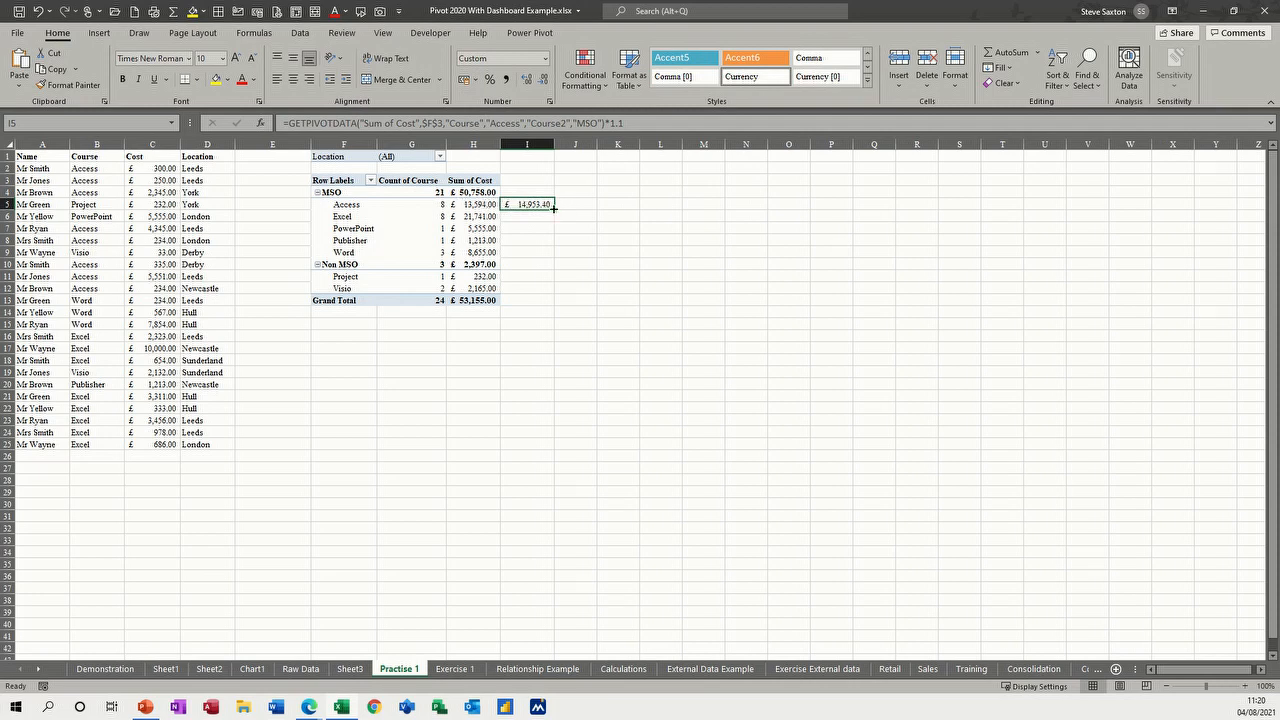
left_click_drag(553, 212, 553, 270)
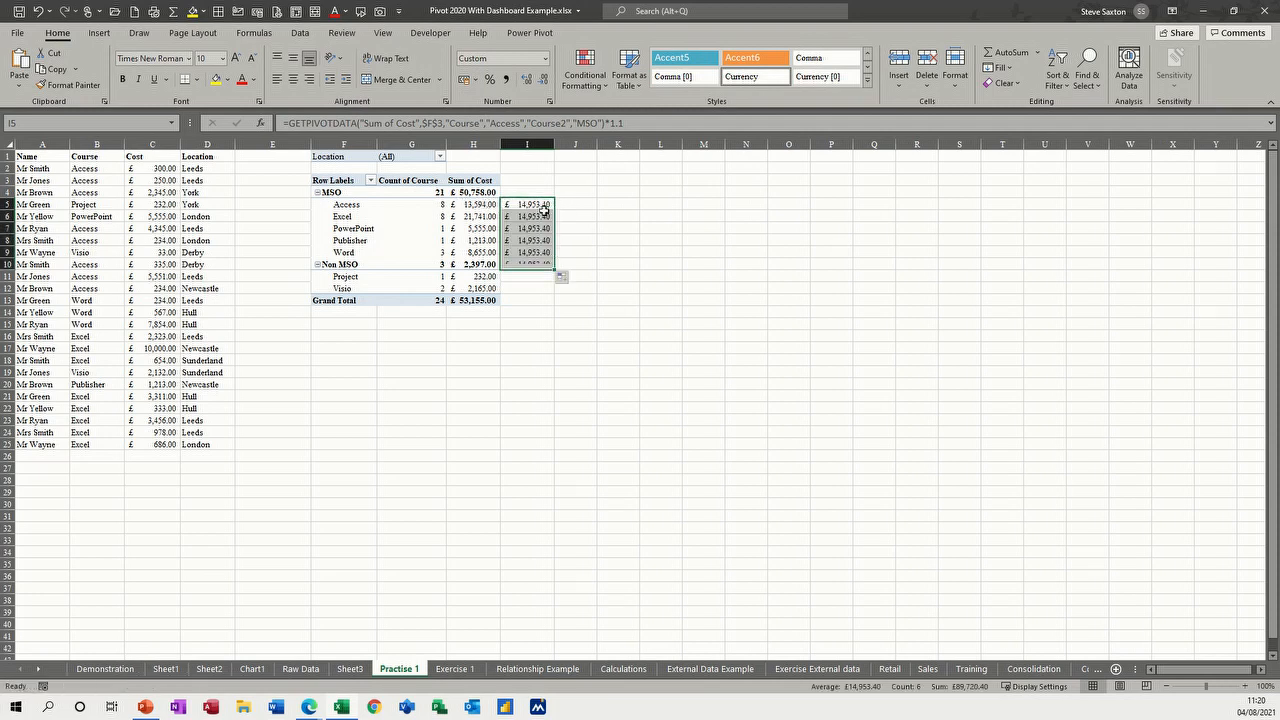
left_click(528, 216)
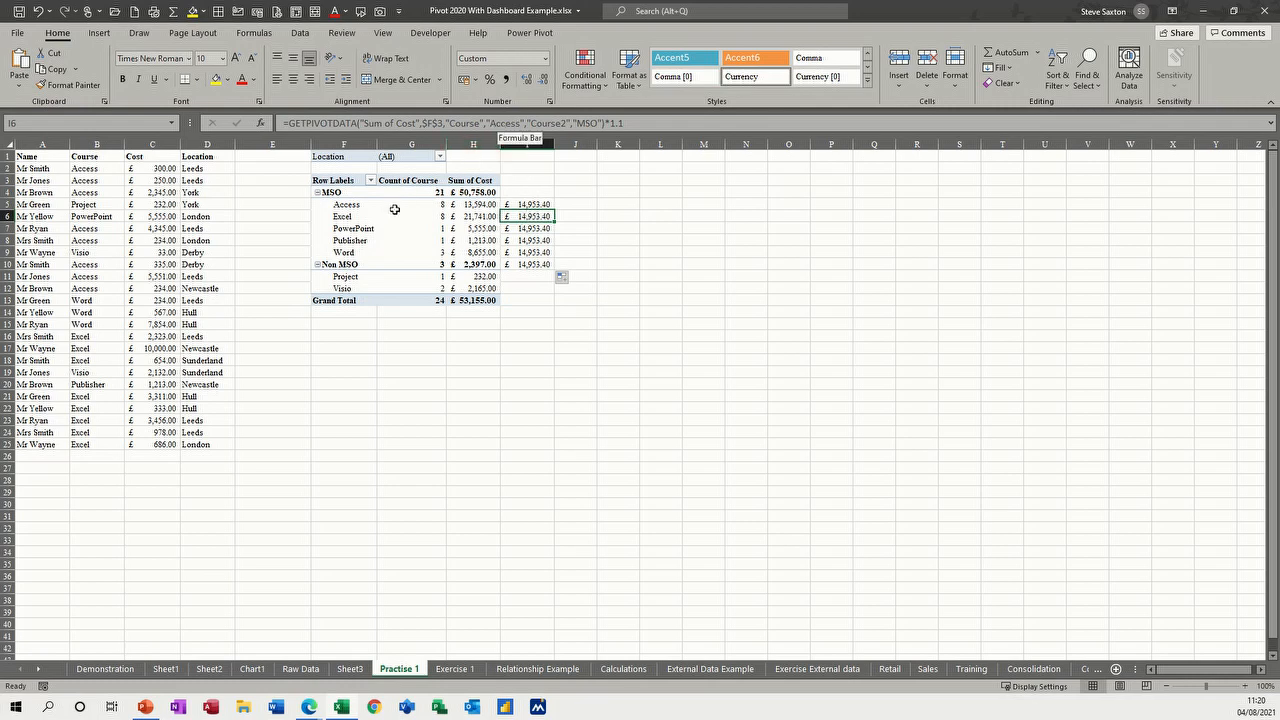
Filter the PivotTable by the Location Derby, and switch the filter to Hull.
left_click(440, 157)
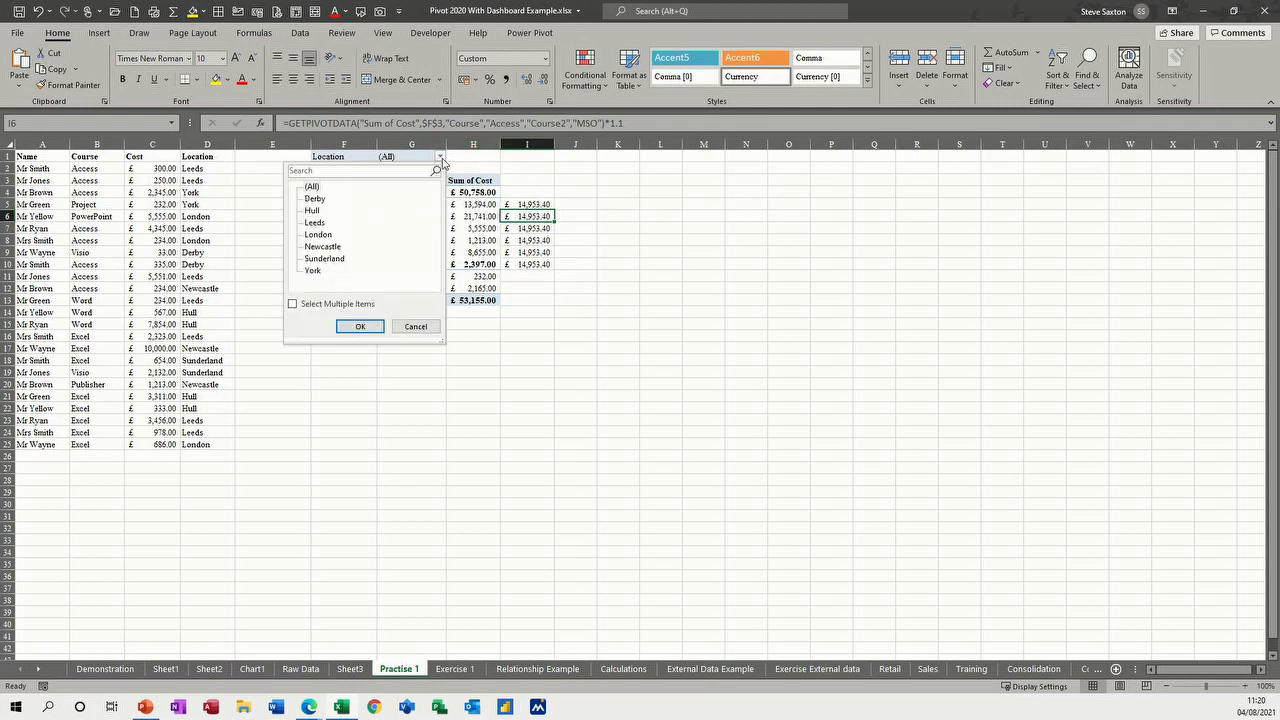
left_click(318, 199)
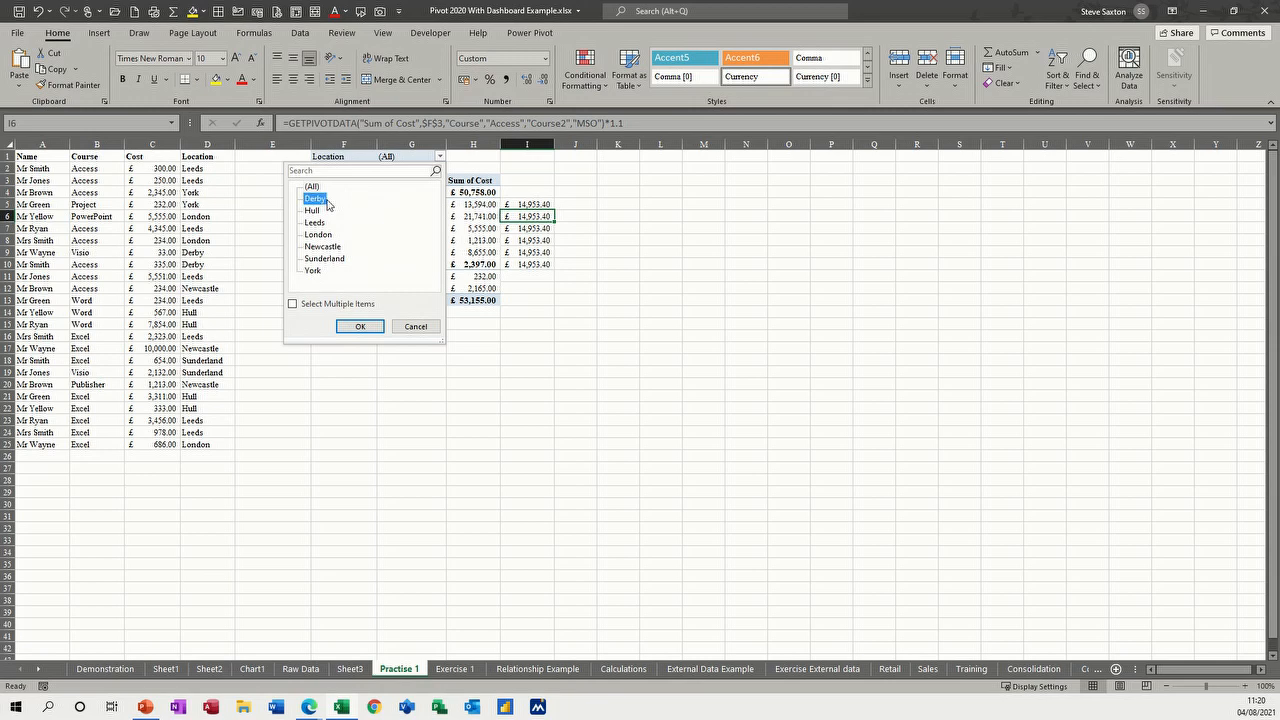
left_click(357, 326)
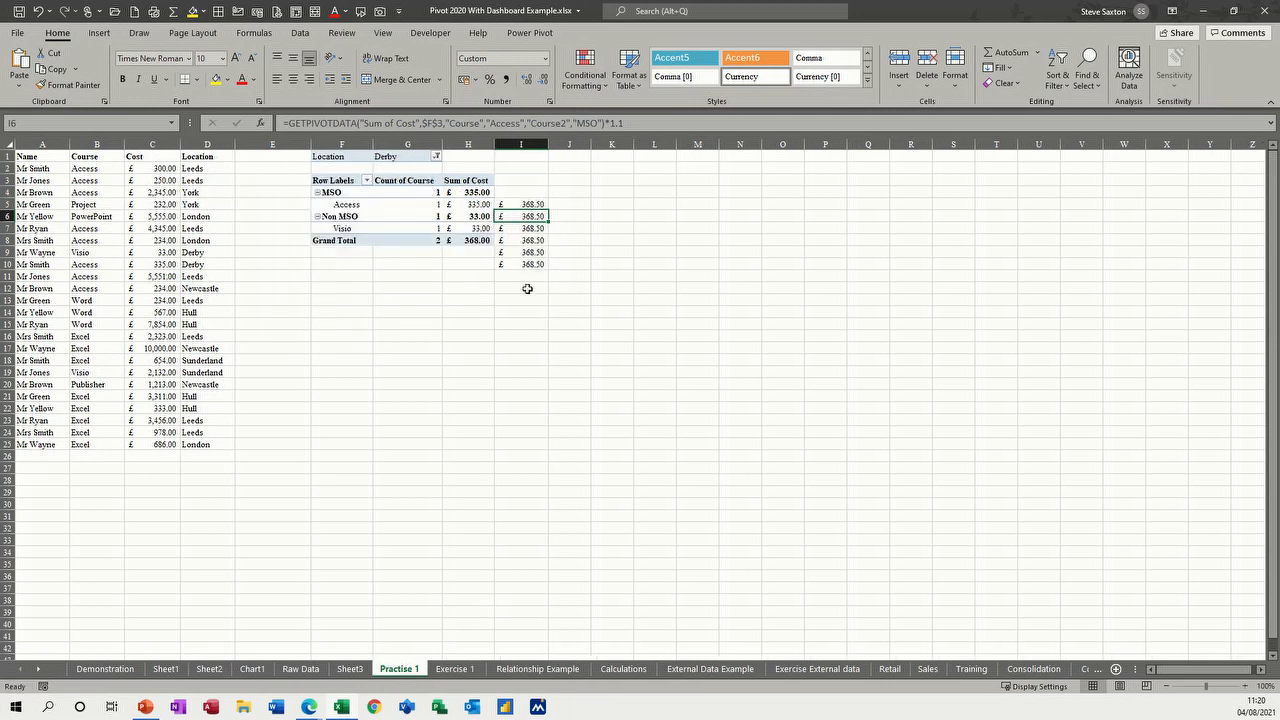
left_click(436, 158)
left_click(312, 200)
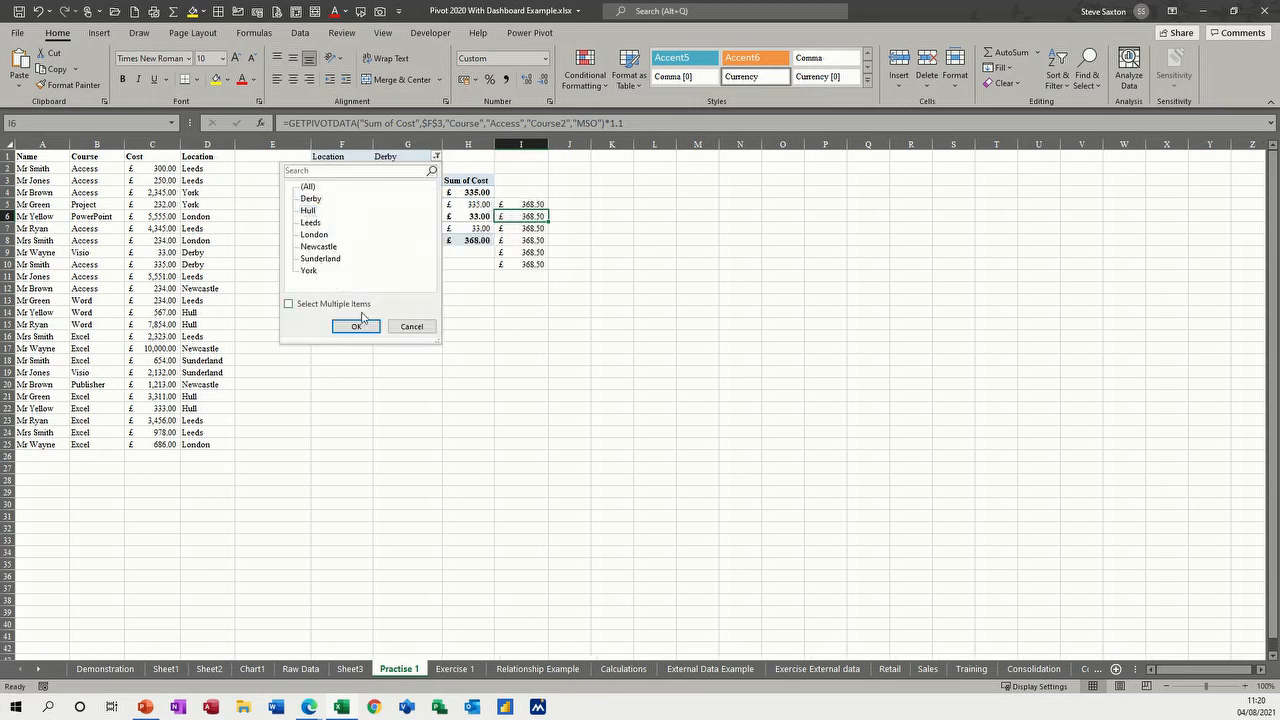
left_click(357, 326)
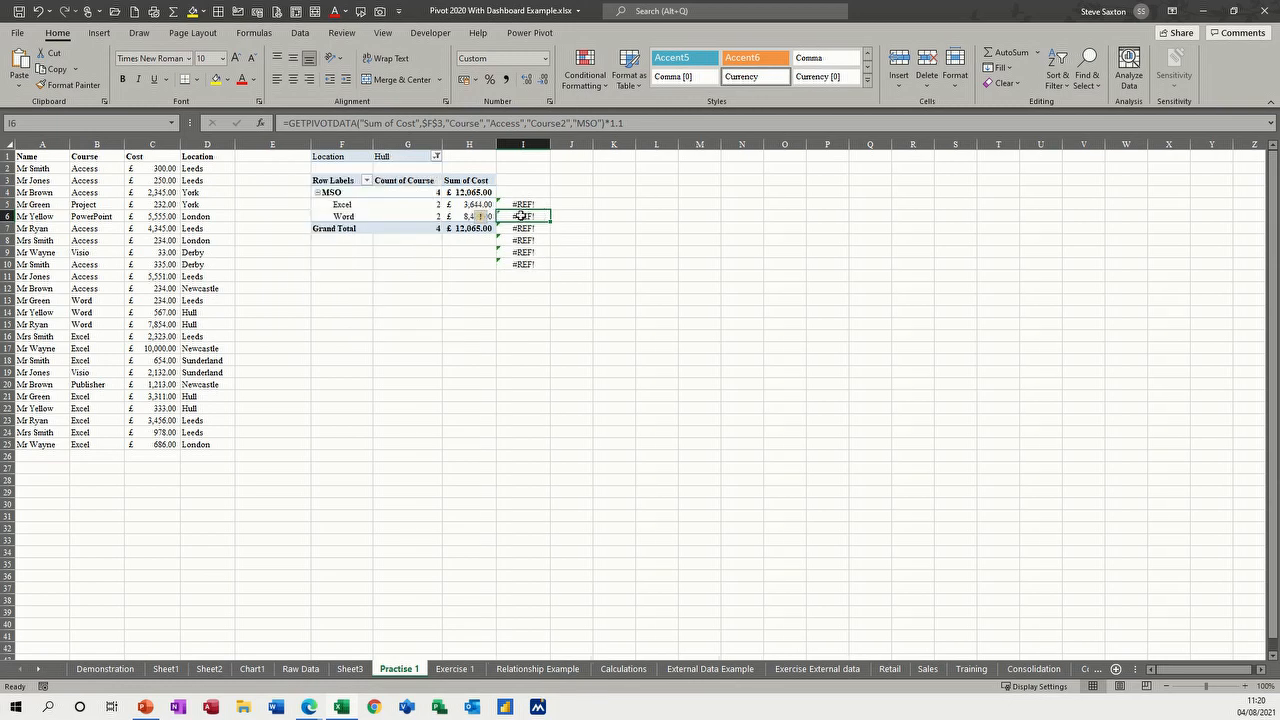
Clear the formulas from I5:I10 and set the PivotTable's Location filter back to (All).
key("Up")
left_click_drag(523, 228, 524, 270)
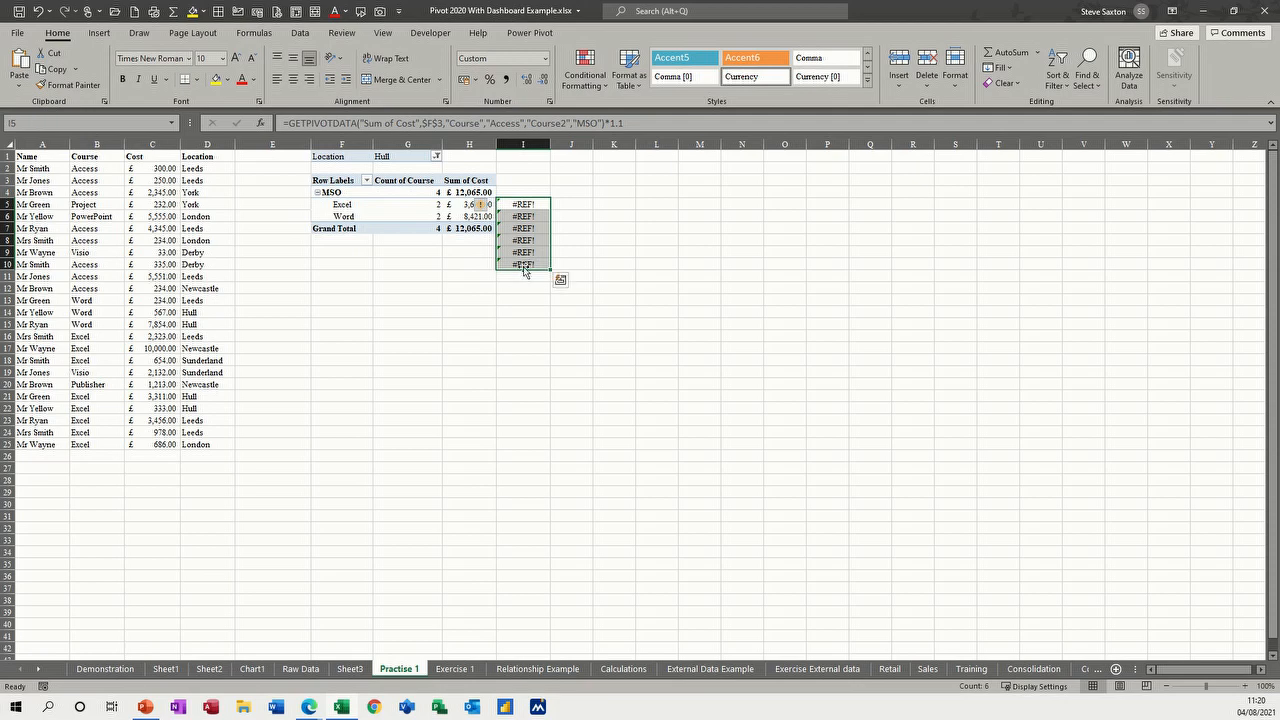
key("Delete")
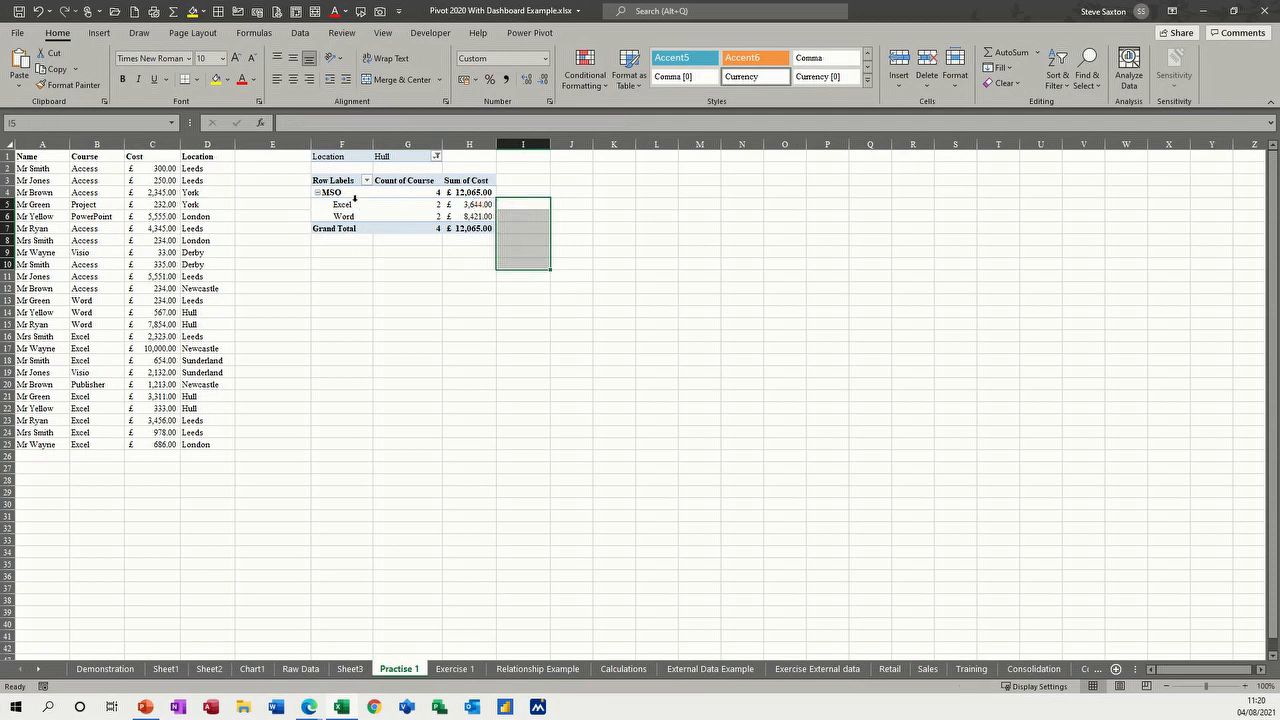
left_click(436, 156)
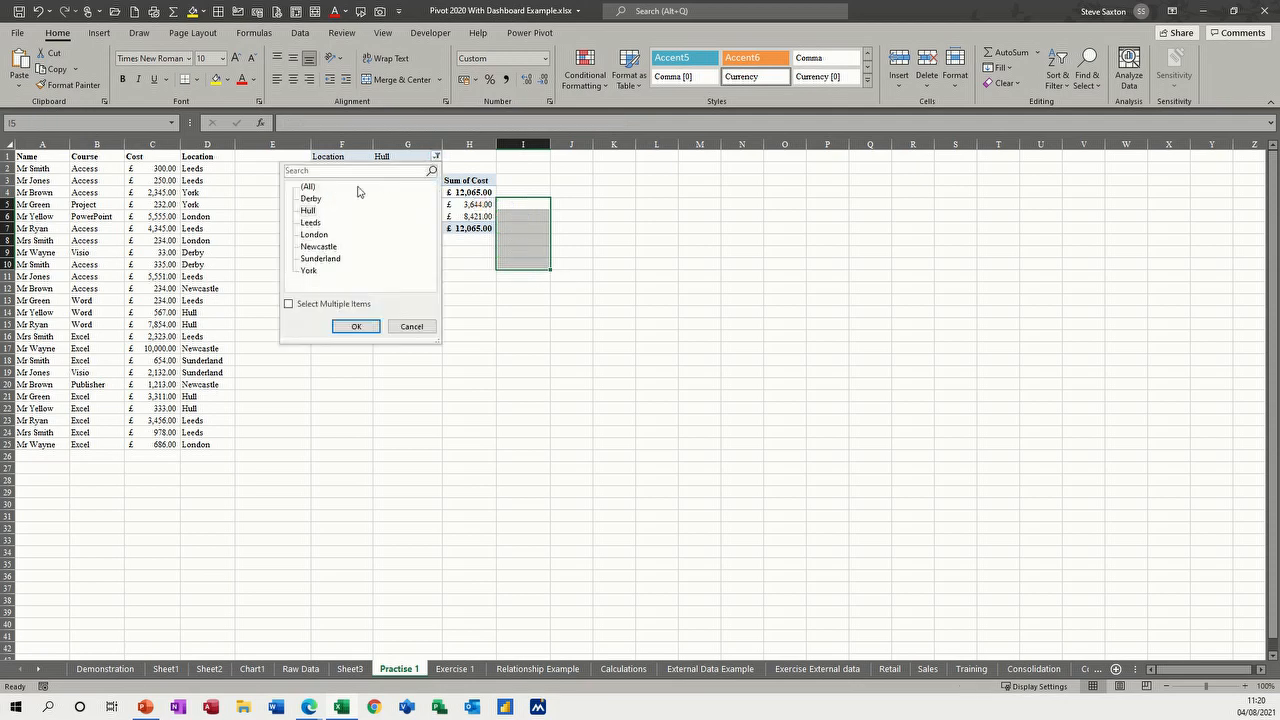
left_click(306, 186)
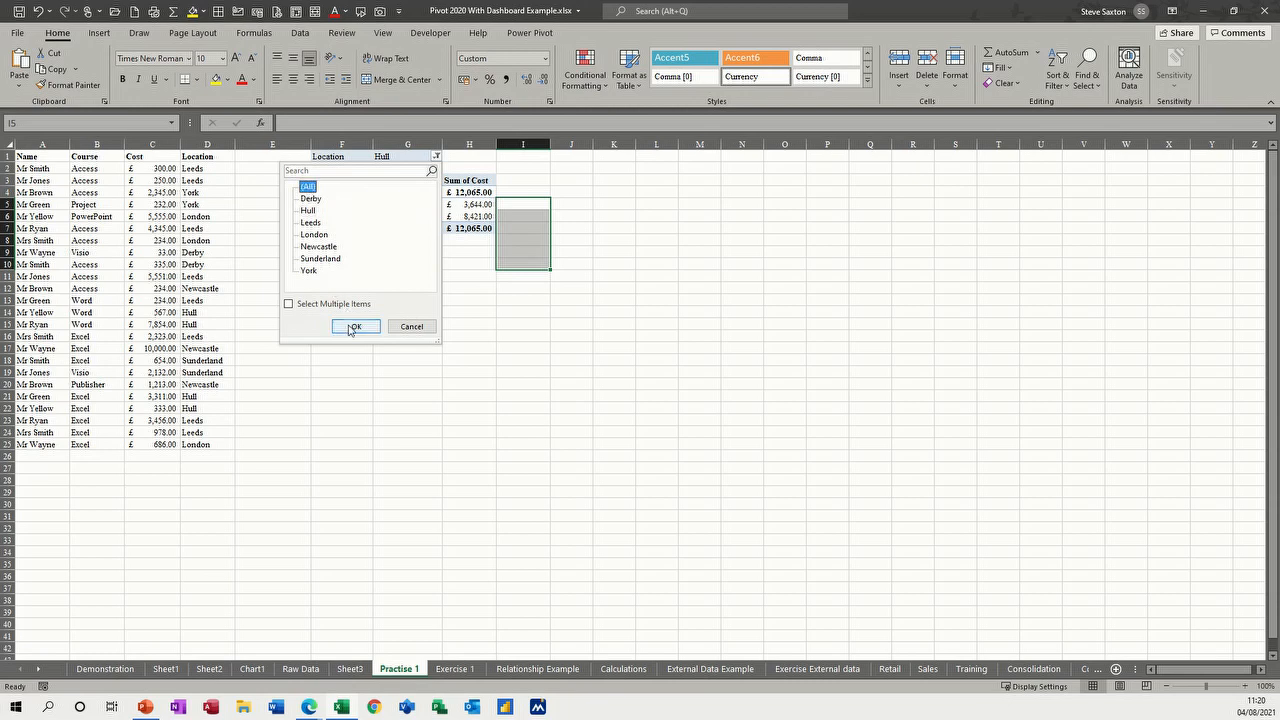
left_click(355, 326)
Select the Sum of Cost heading in the PivotTable.
left_click(476, 215)
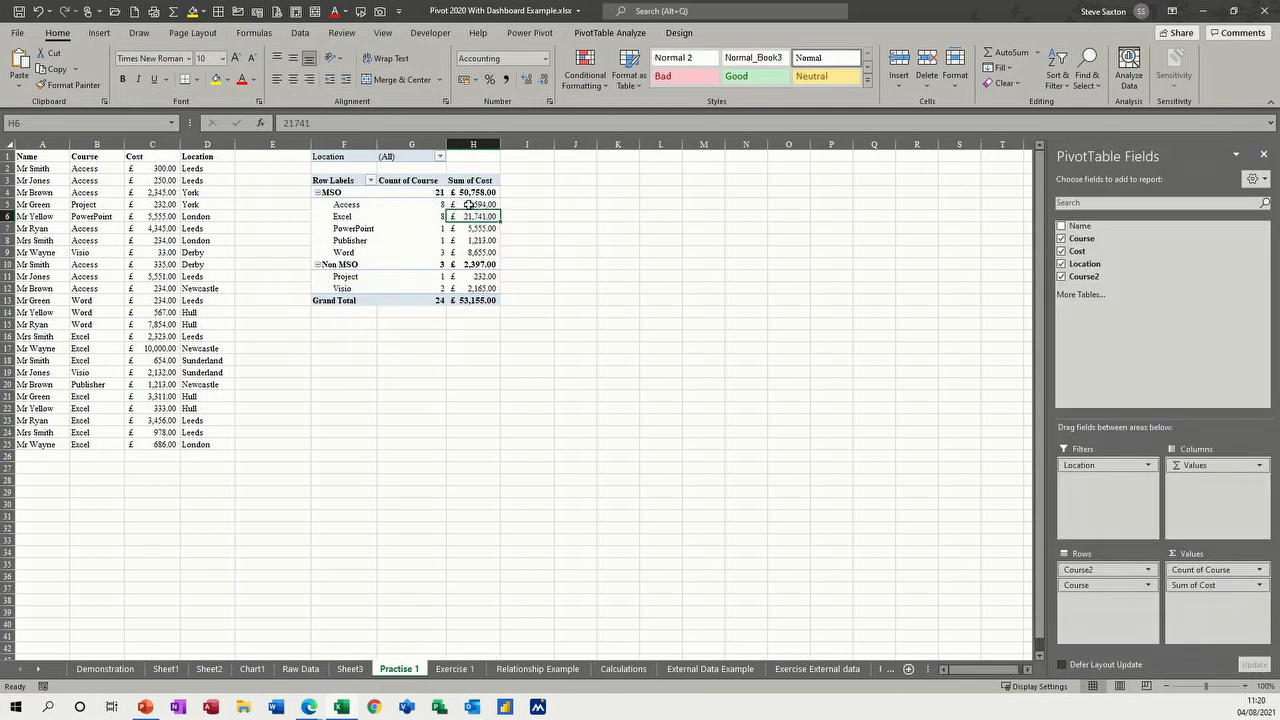
left_click(470, 180)
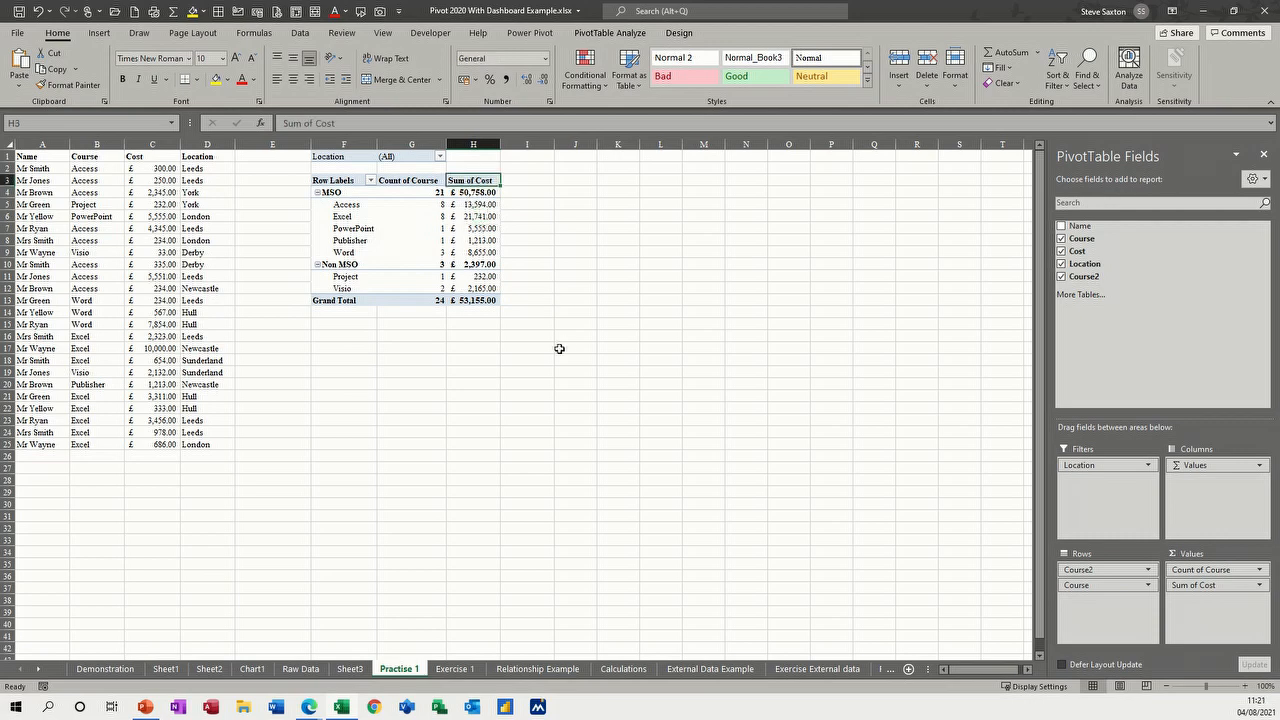
Rename the PivotTable headings to Cost Price, Courses and Products, and autofit the width of column G.
type("Cost Price")
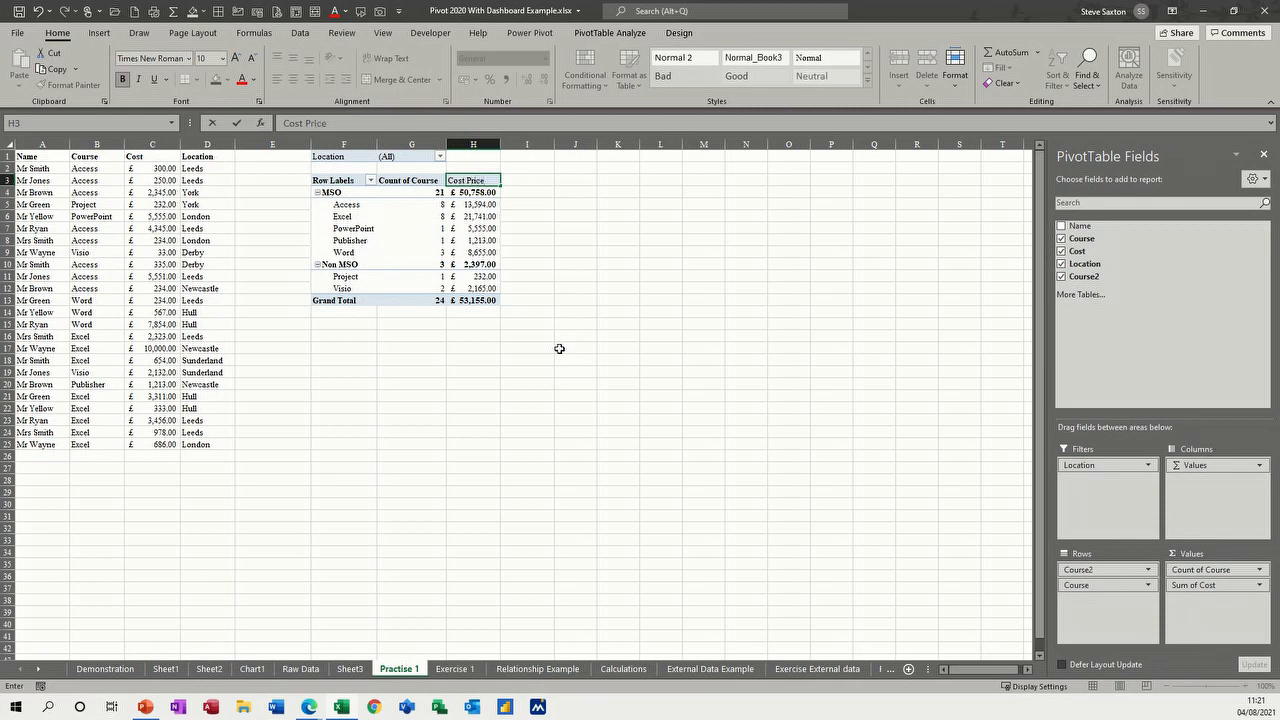
left_click(408, 182)
type("Courses")
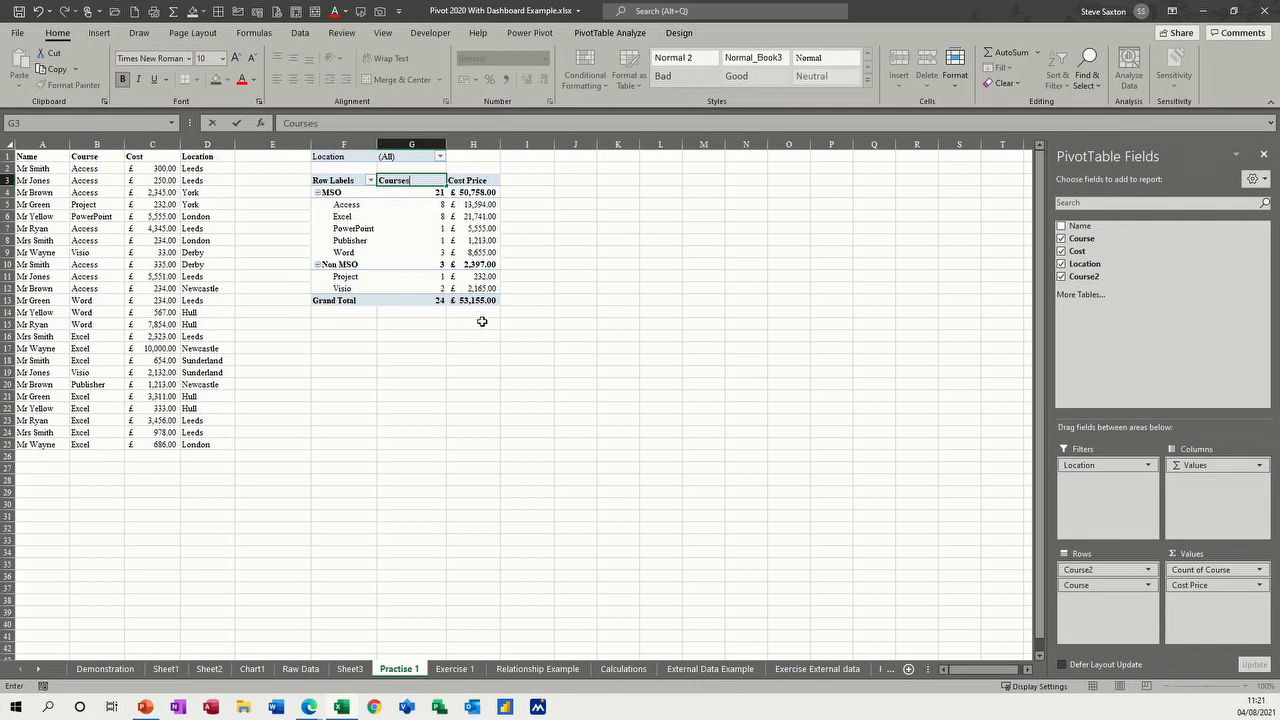
left_click(330, 181)
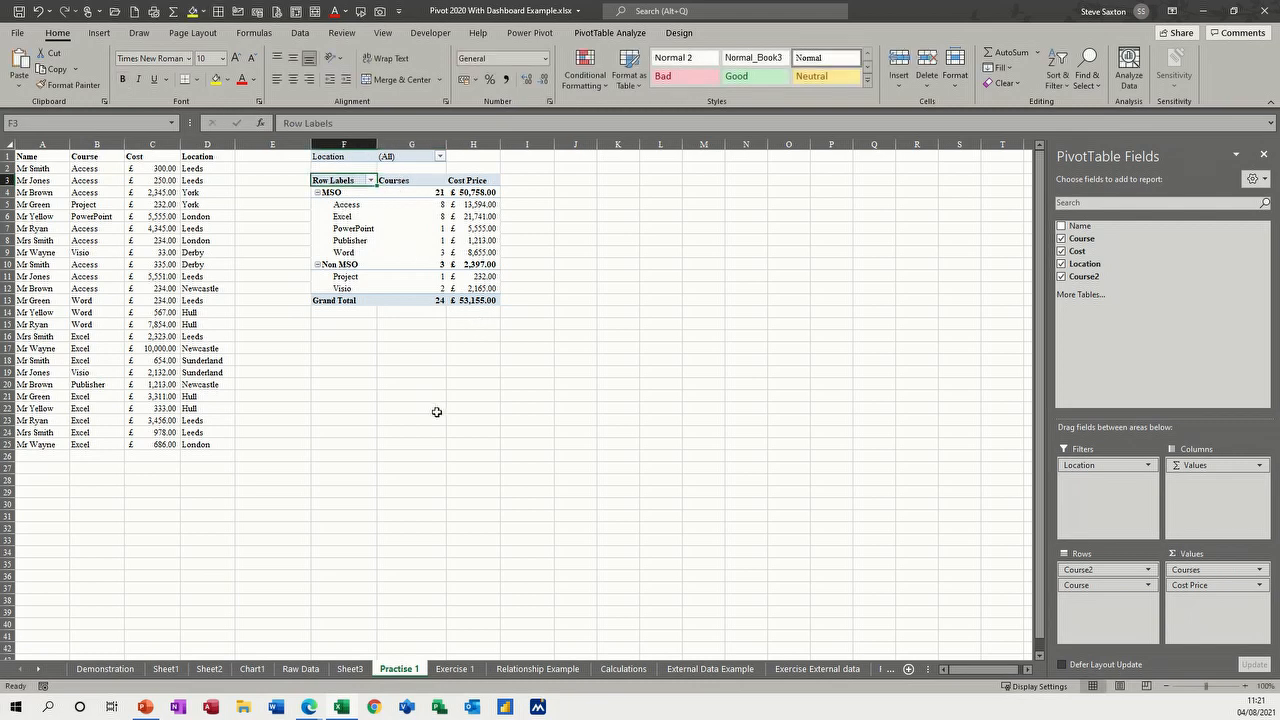
type("Products")
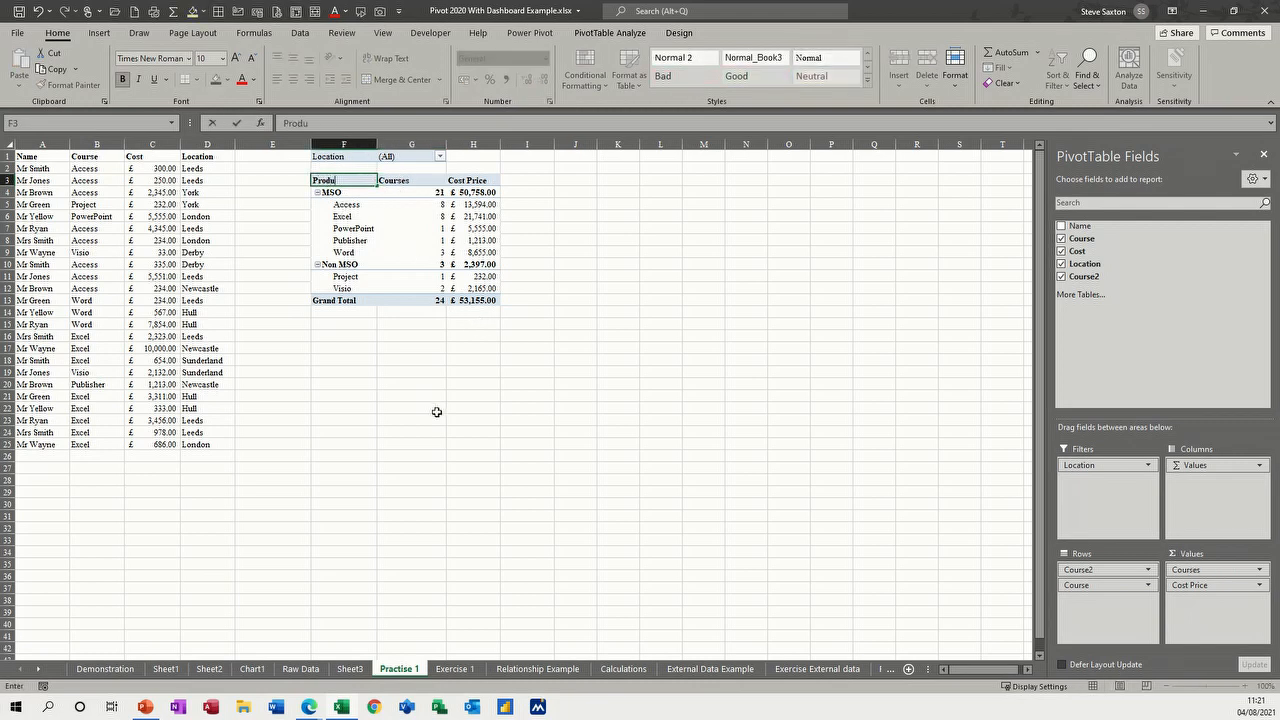
left_click(350, 324)
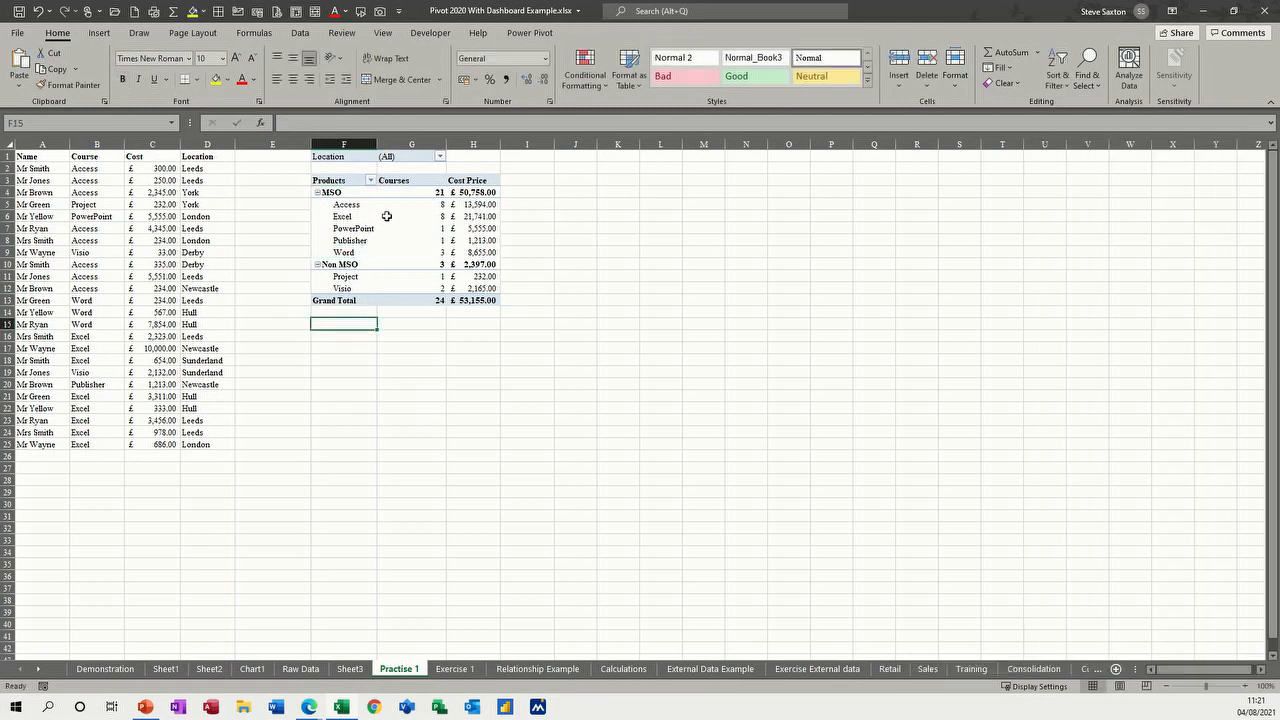
double_click(446, 145)
Insert a calculated field named Markup into the PivotTable with the formula =Cost*1.1.
left_click(418, 216)
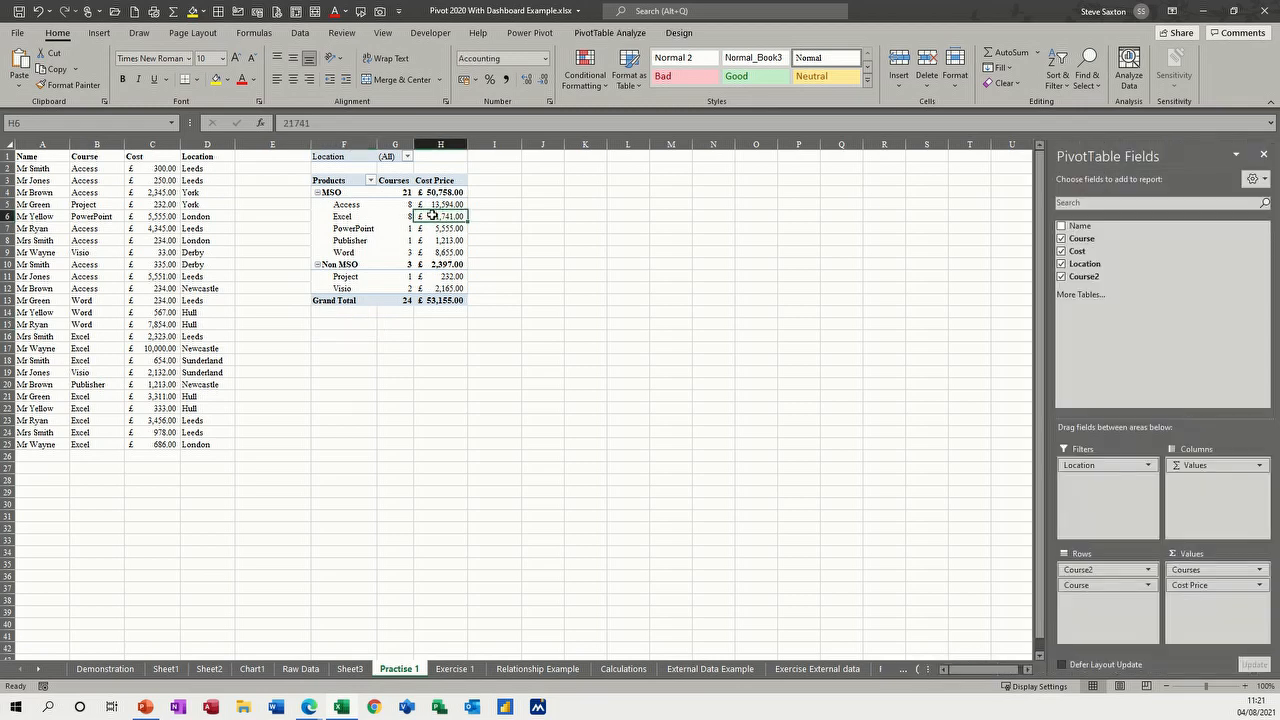
left_click(610, 33)
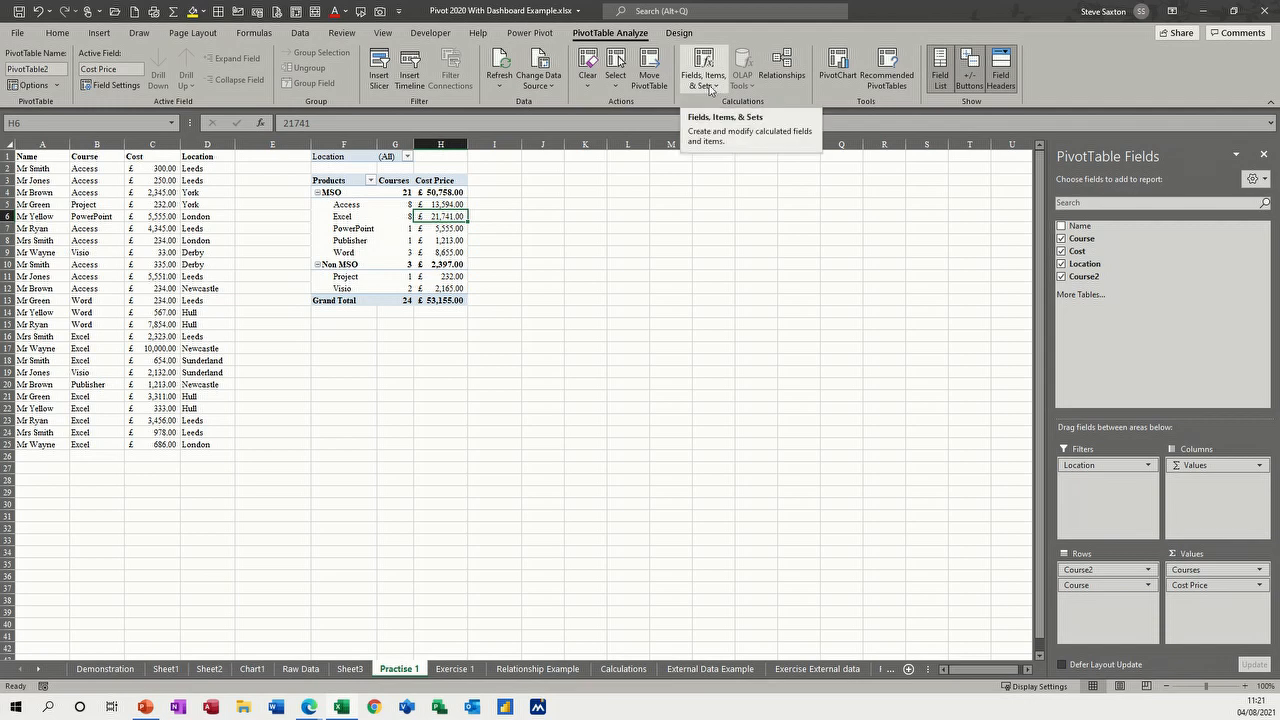
left_click(709, 91)
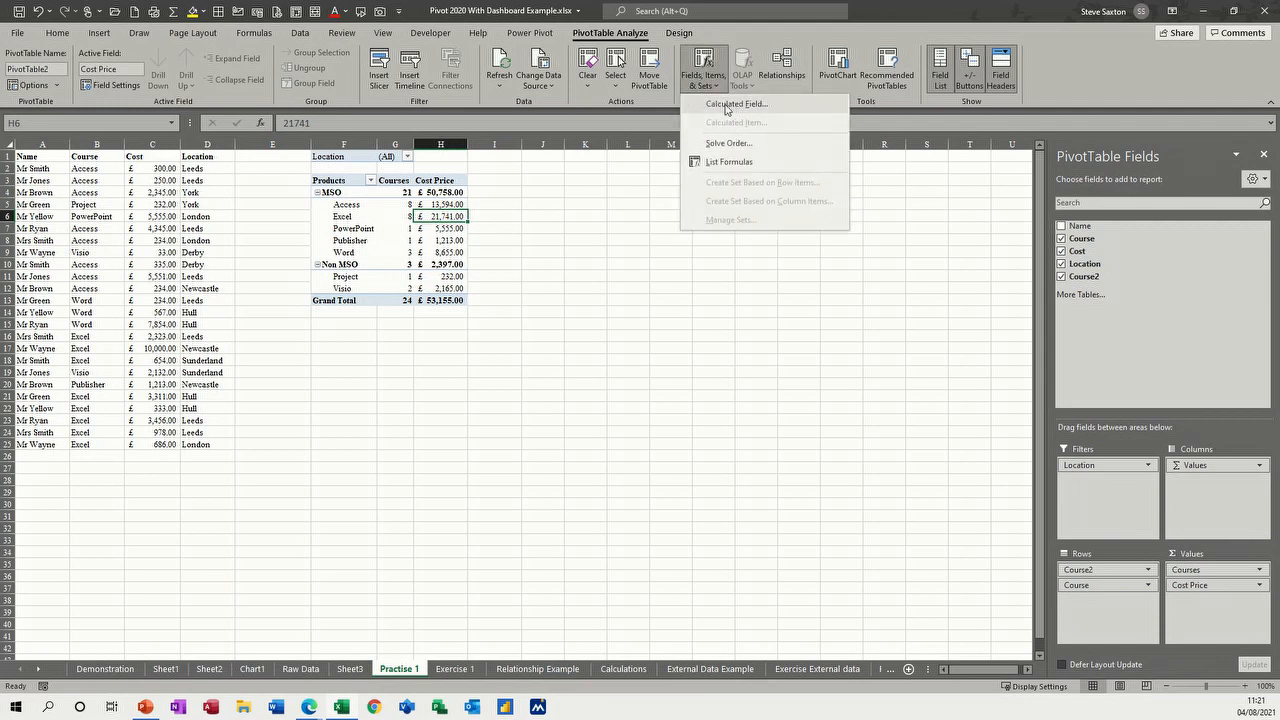
left_click(736, 104)
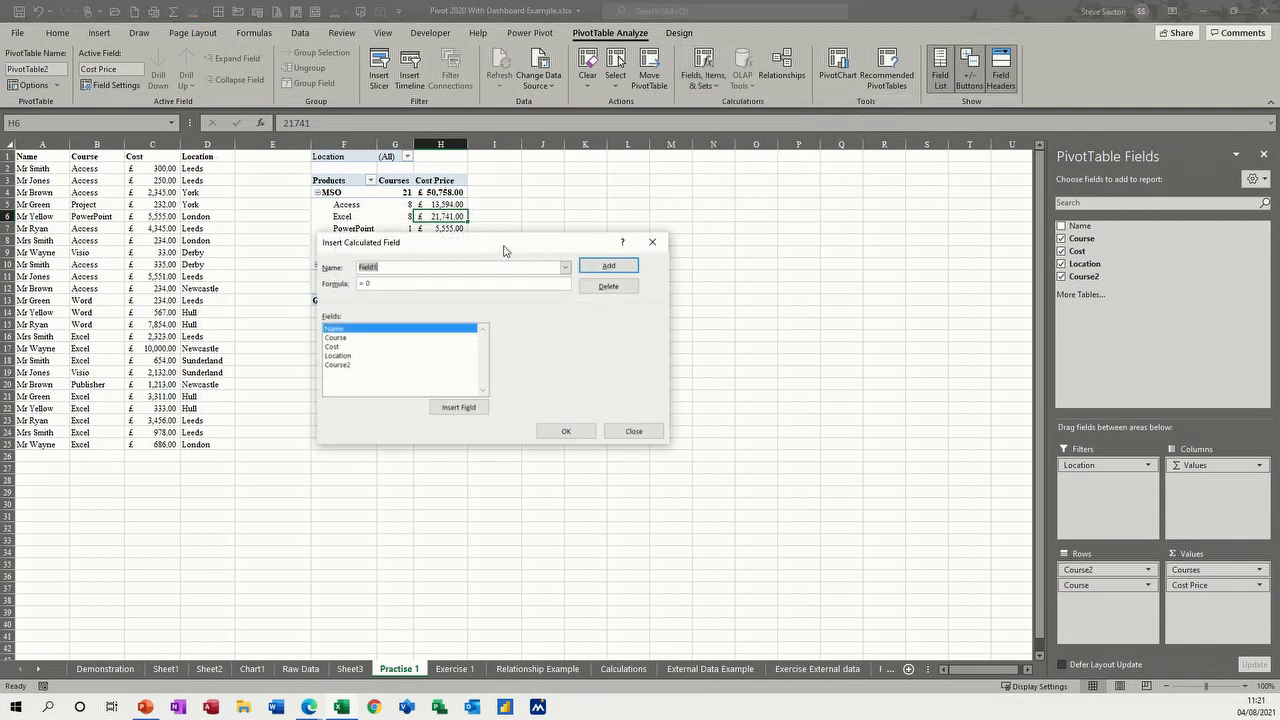
left_click_drag(502, 249, 732, 269)
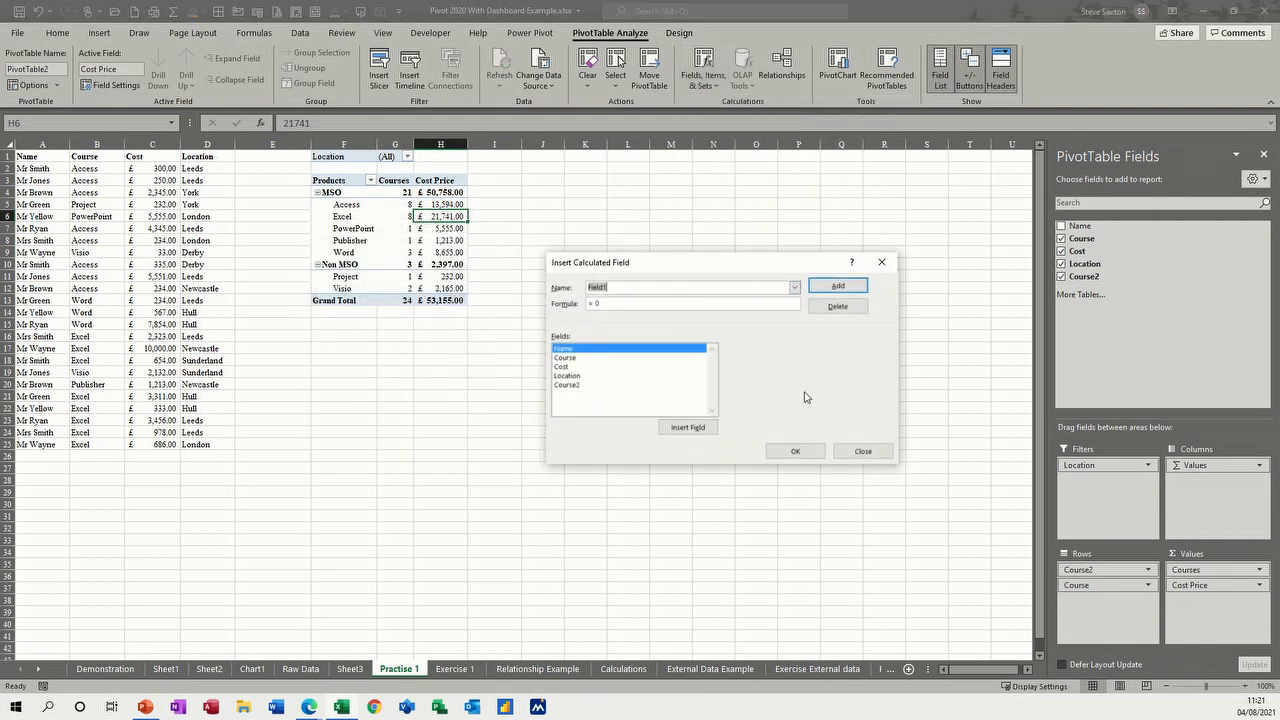
type("Markup")
double_click(566, 367)
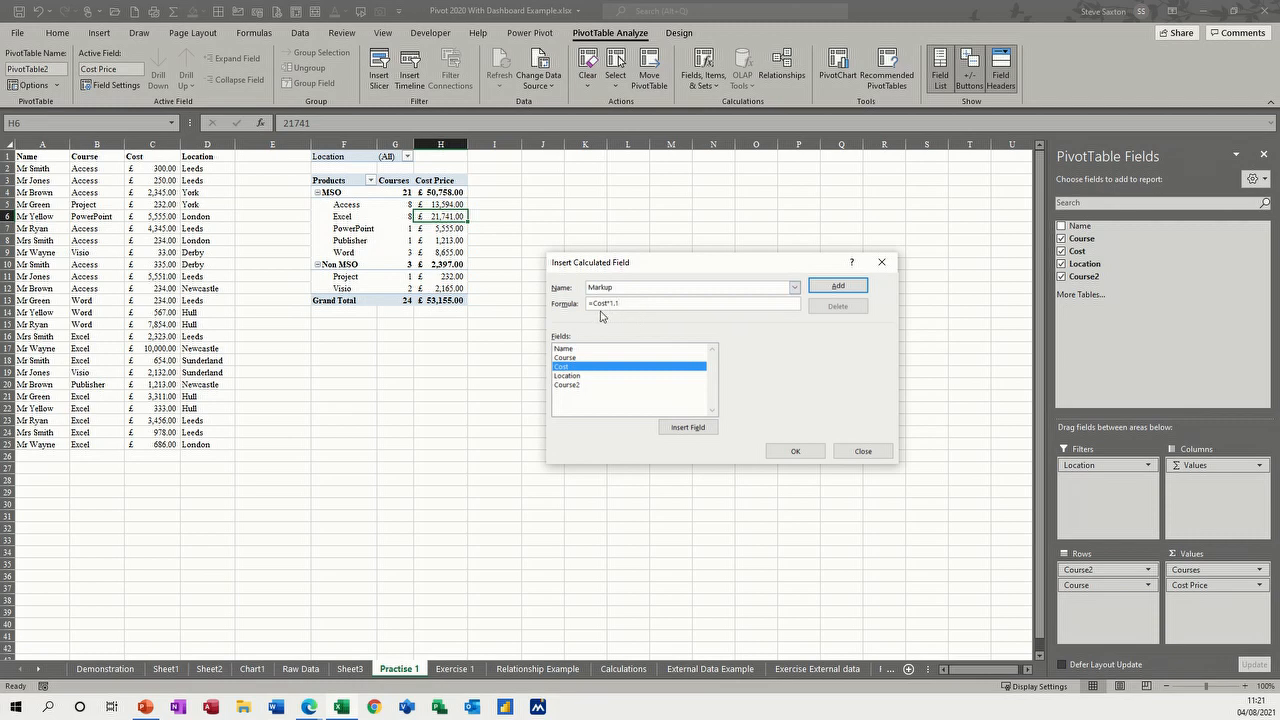
left_click(789, 451)
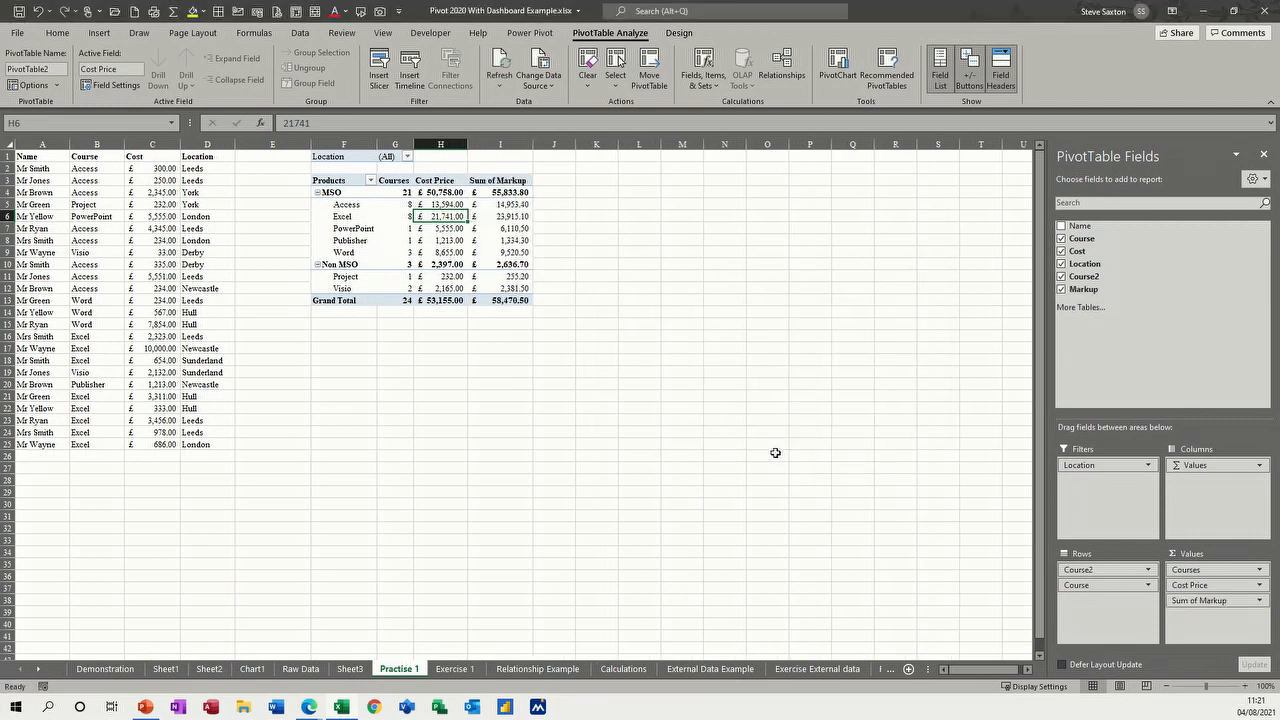
Rename the Sum of Markup heading in the PivotTable to Markup.
left_click(496, 182)
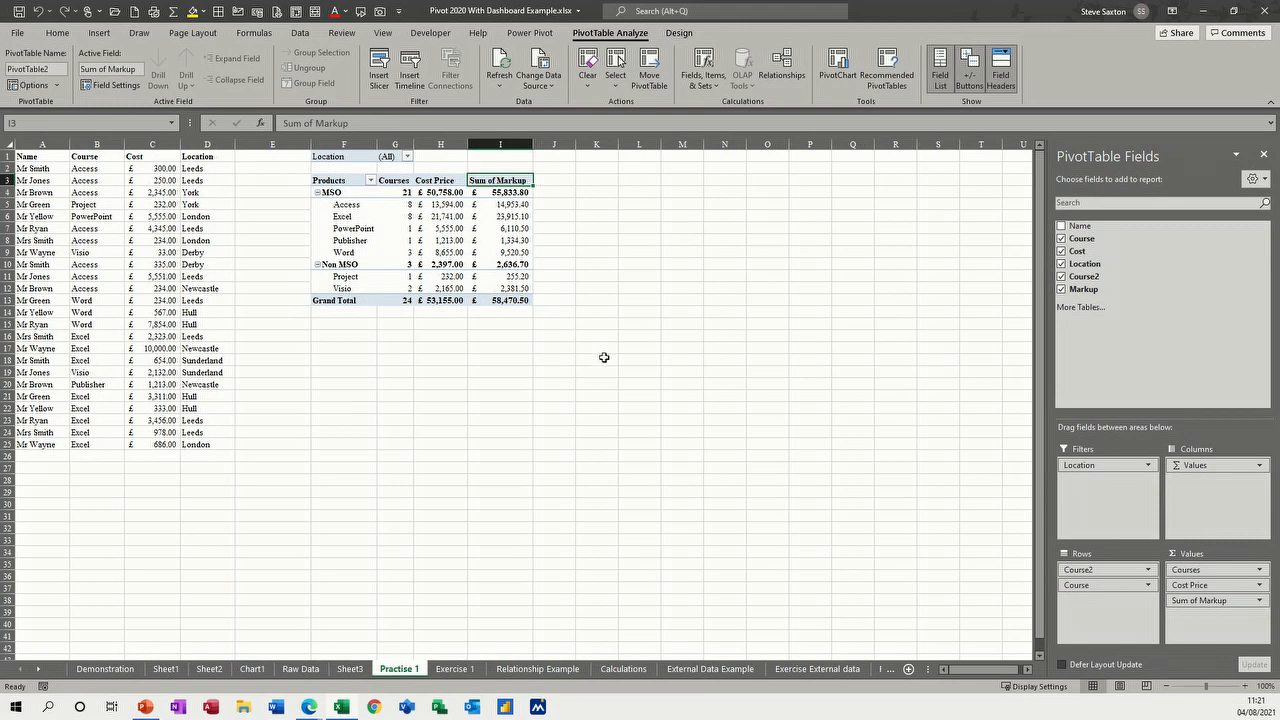
type("M")
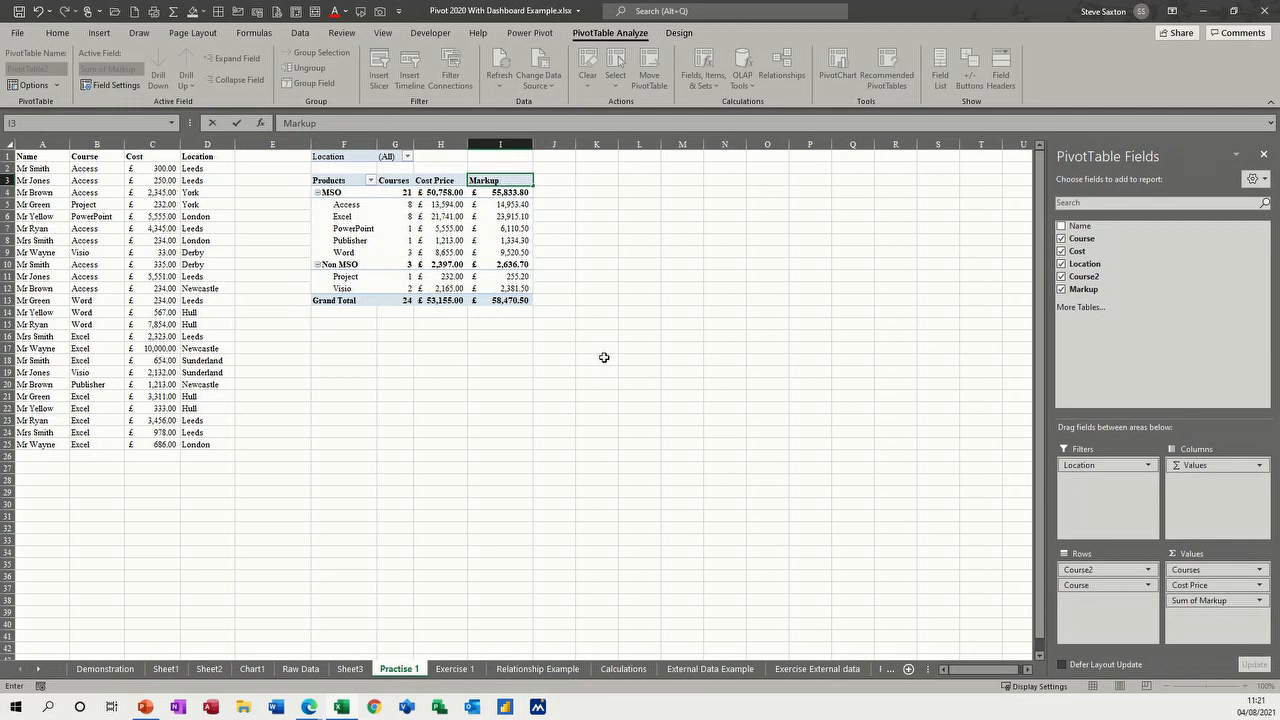
type("arkup")
key("Return")
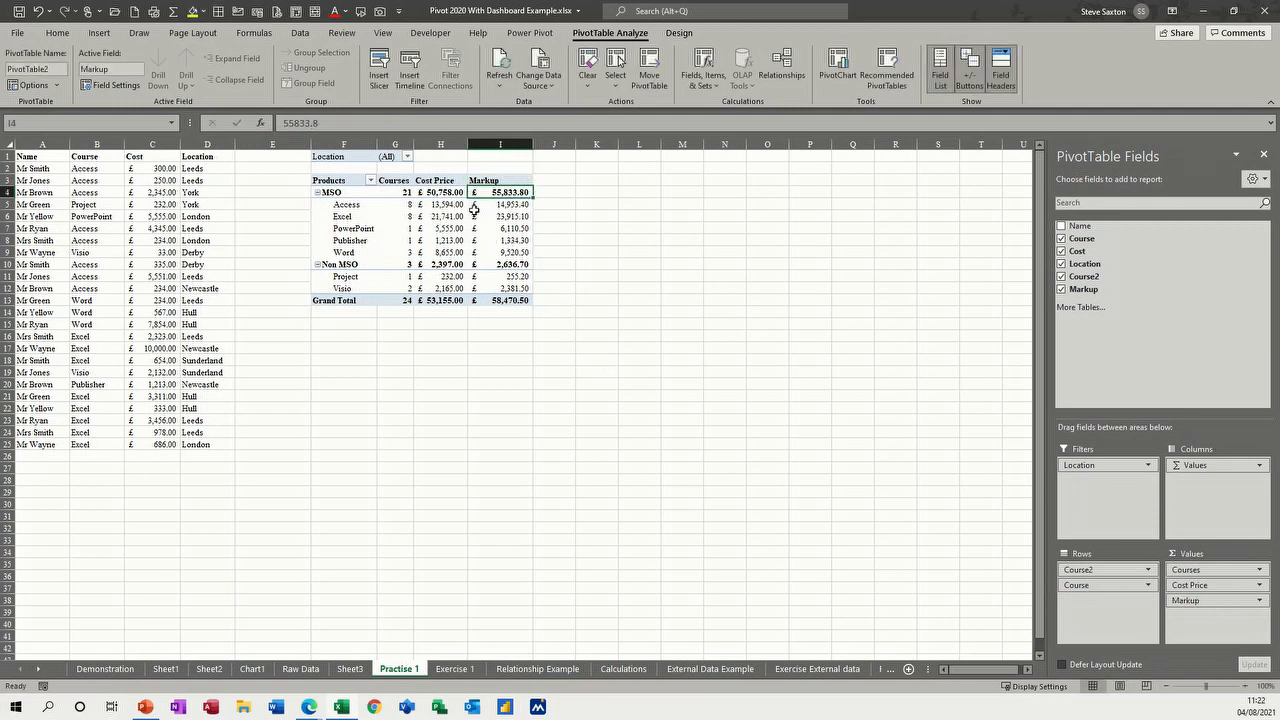
Insert a calculated field named Profit that subtracts Cost from Markup.
left_click(703, 76)
left_click(720, 104)
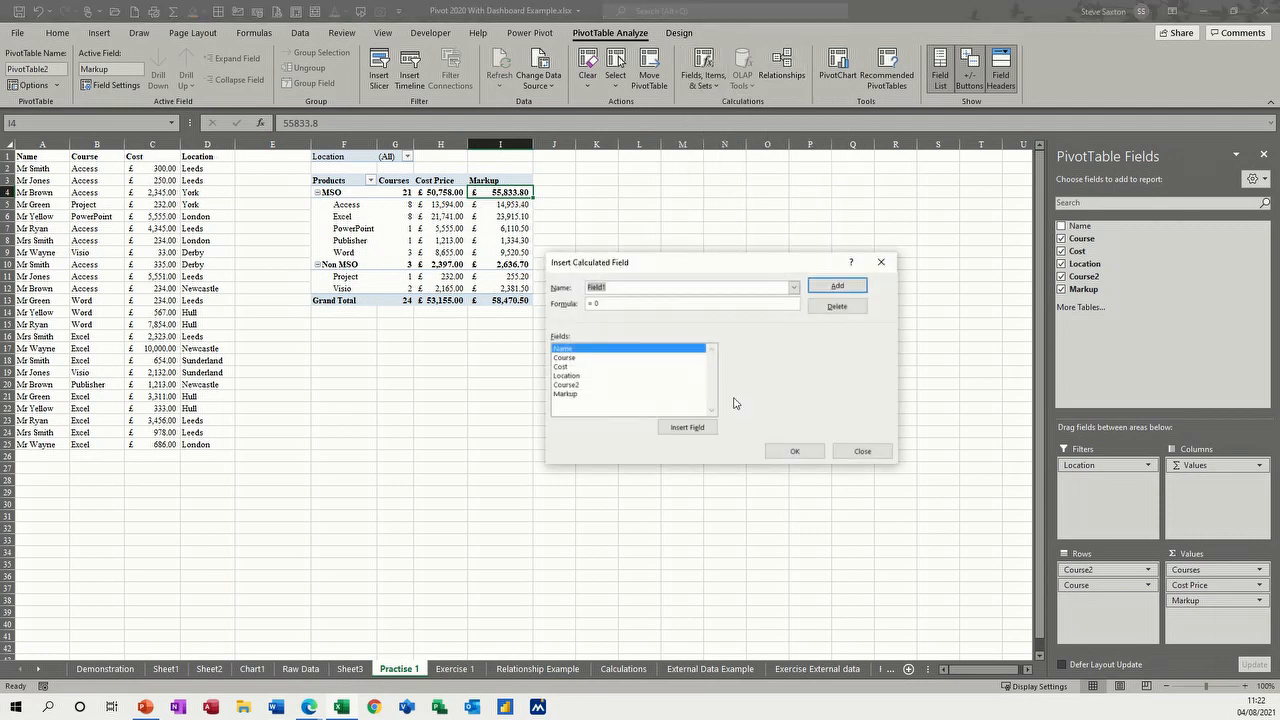
type("P")
double_click(566, 394)
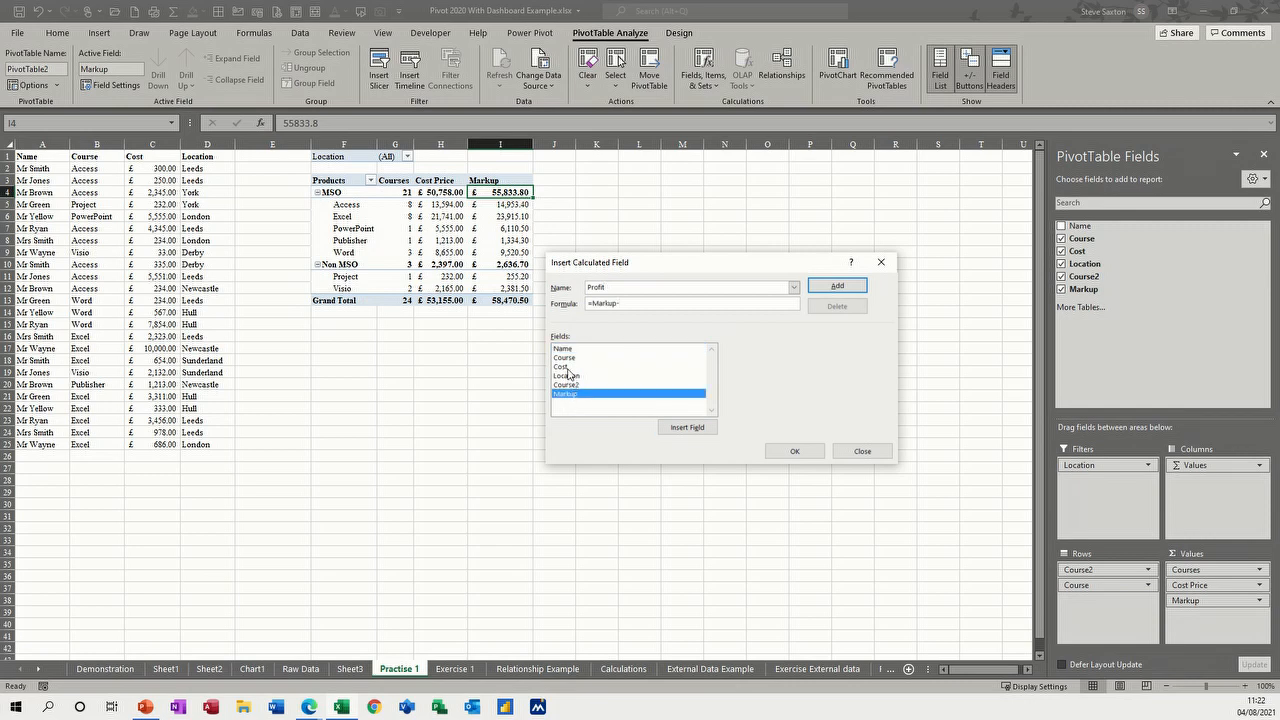
type("-")
double_click(568, 367)
left_click(783, 456)
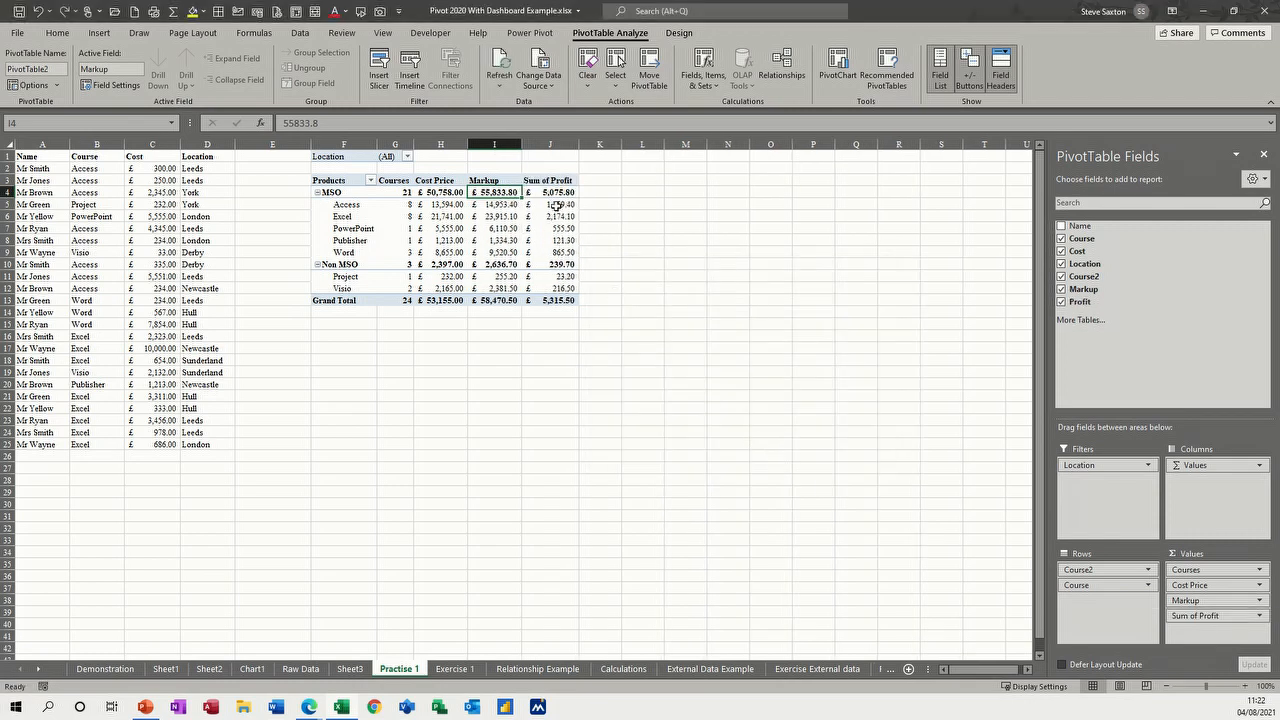
Rename the Sum of Profit heading in the PivotTable to Profit.
left_click(540, 182)
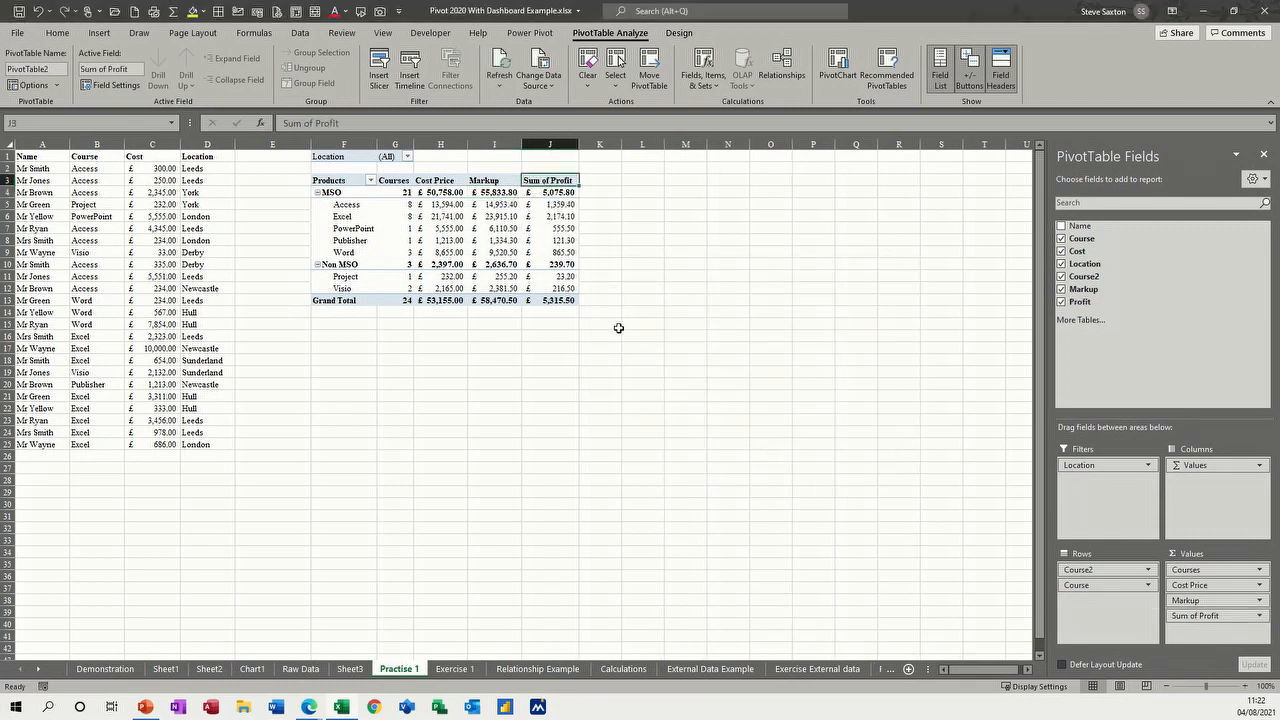
type("Prof")
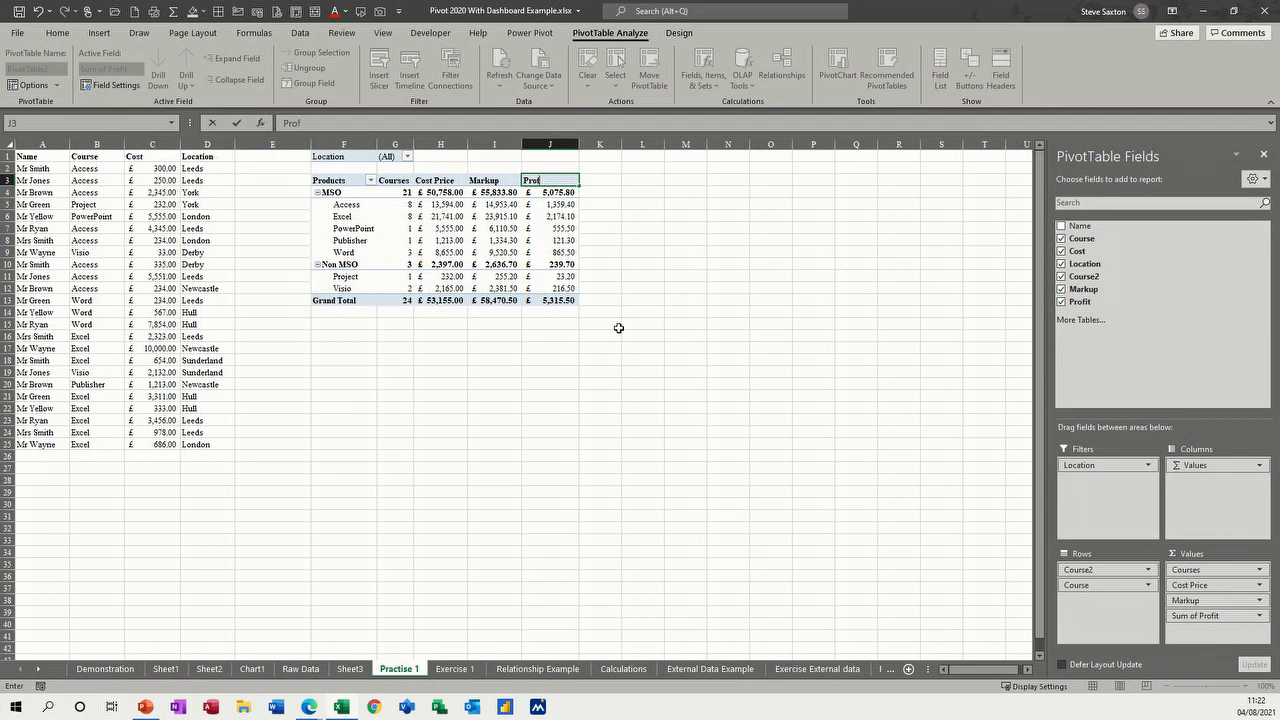
type("it")
left_click(625, 325)
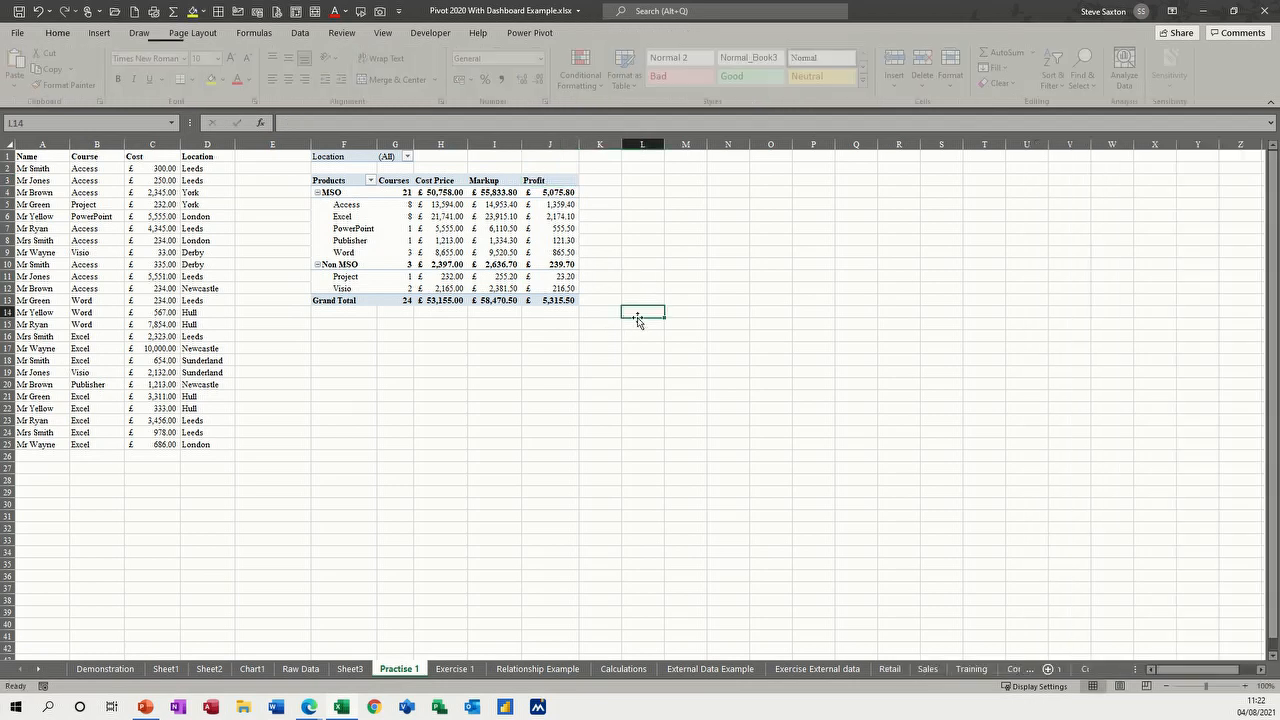
Set the source cost in C2 to 50,000 and refresh the PivotTable.
left_click(472, 241)
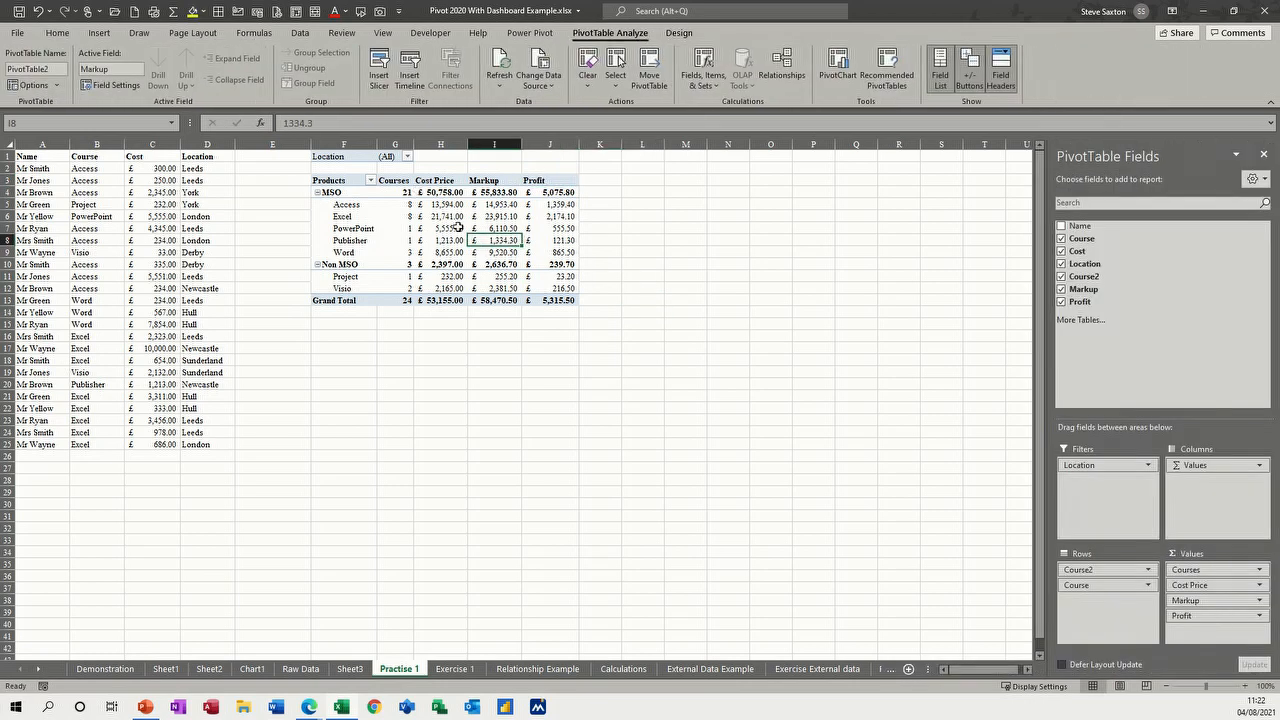
left_click(153, 170)
type("50,000")
left_click(161, 234)
left_click(450, 228)
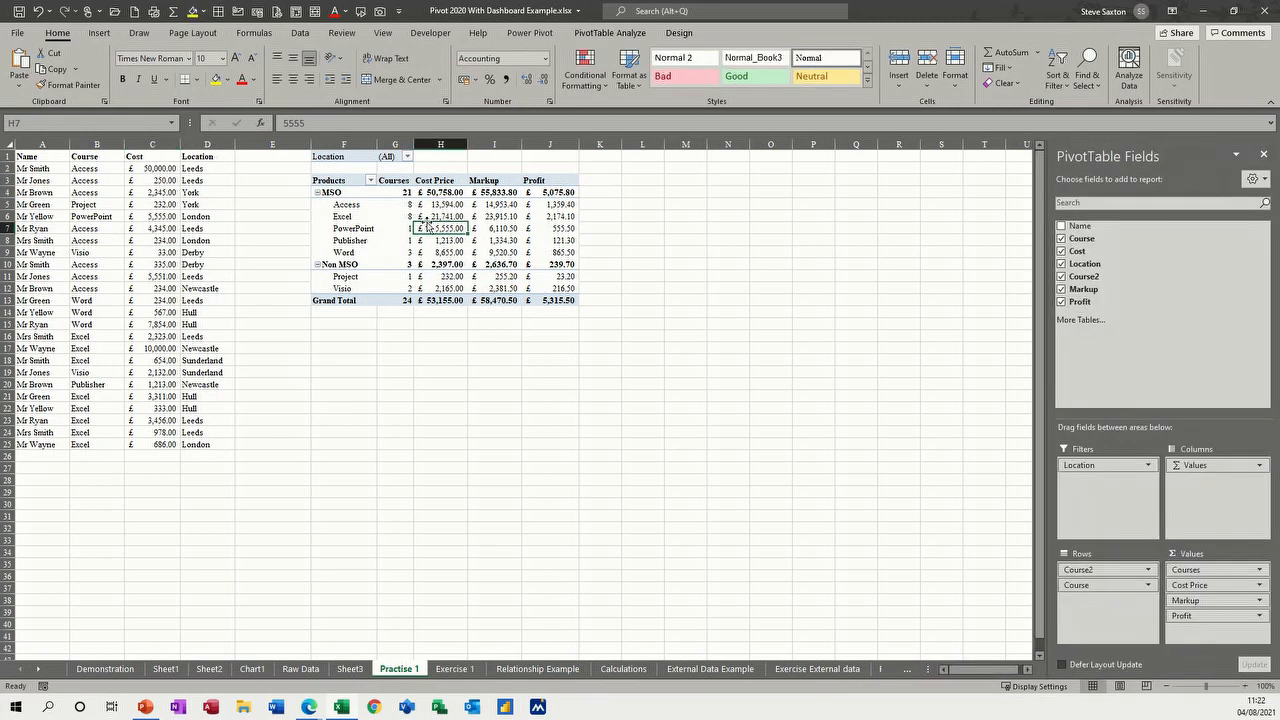
left_click(609, 33)
left_click(500, 68)
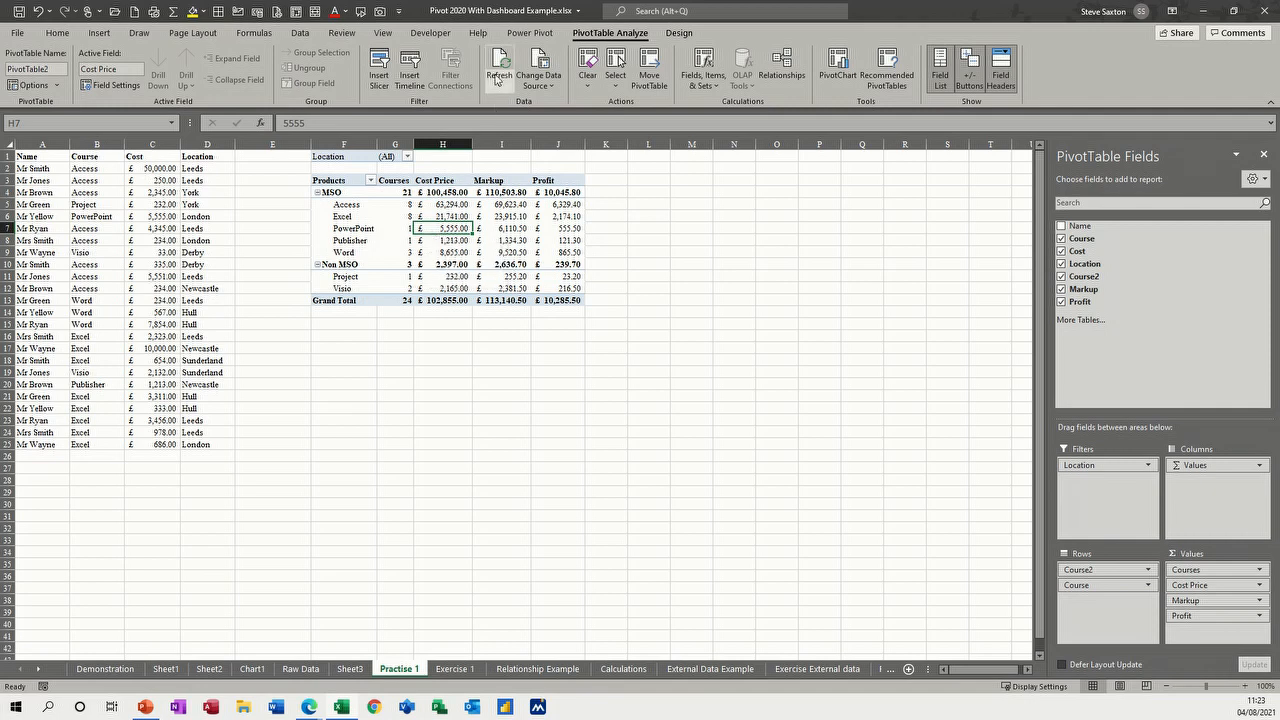
Examine the data settings in the PivotTable options, including refreshing on file open, and leave them without changes.
left_click(56, 85)
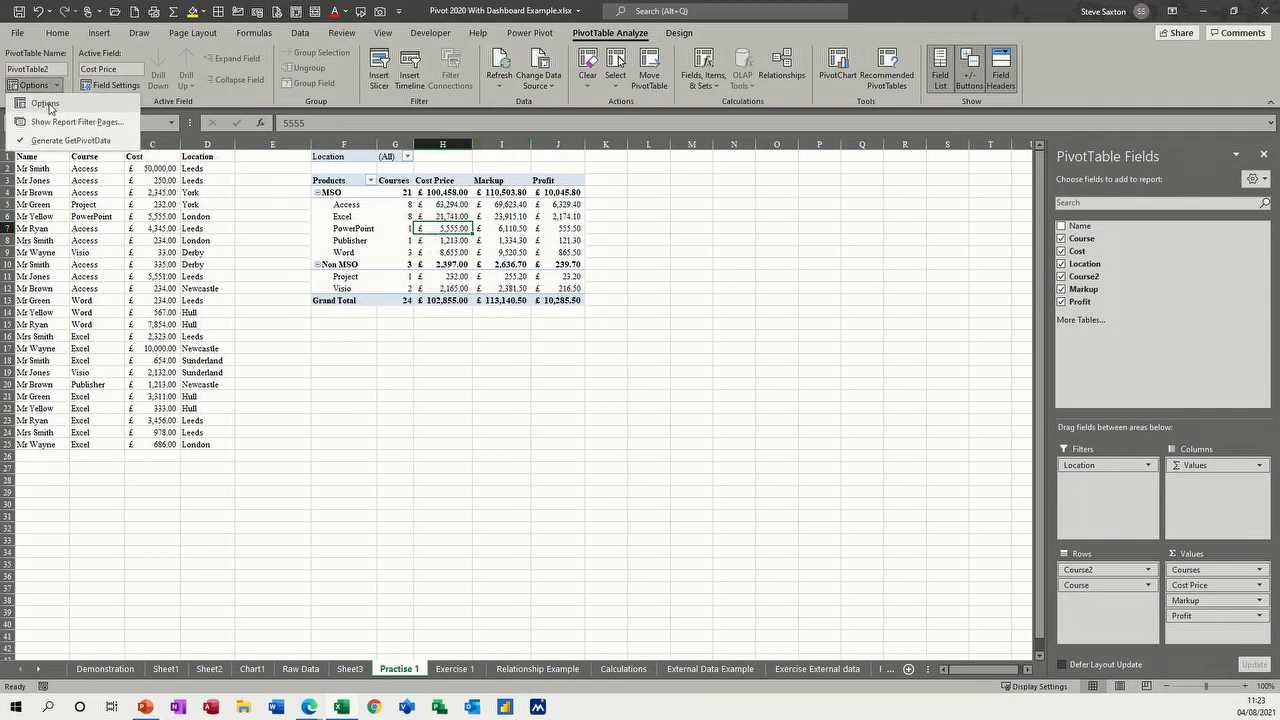
left_click(46, 104)
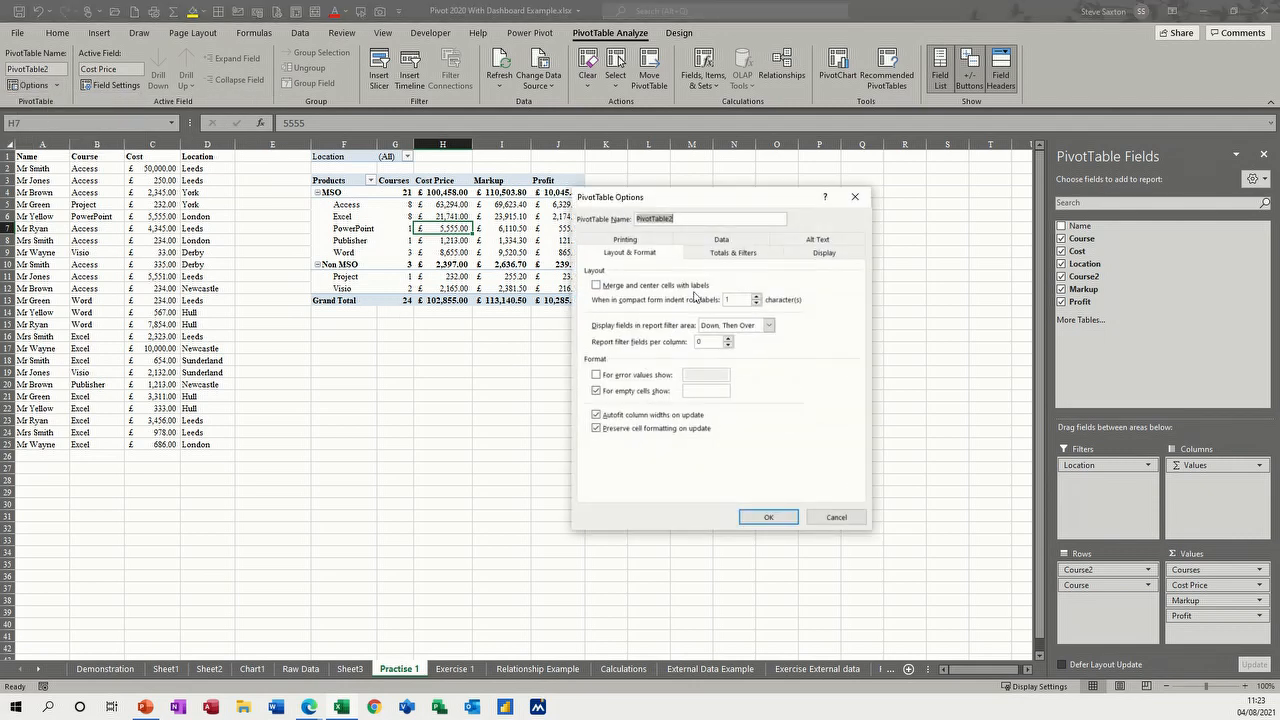
left_click(720, 241)
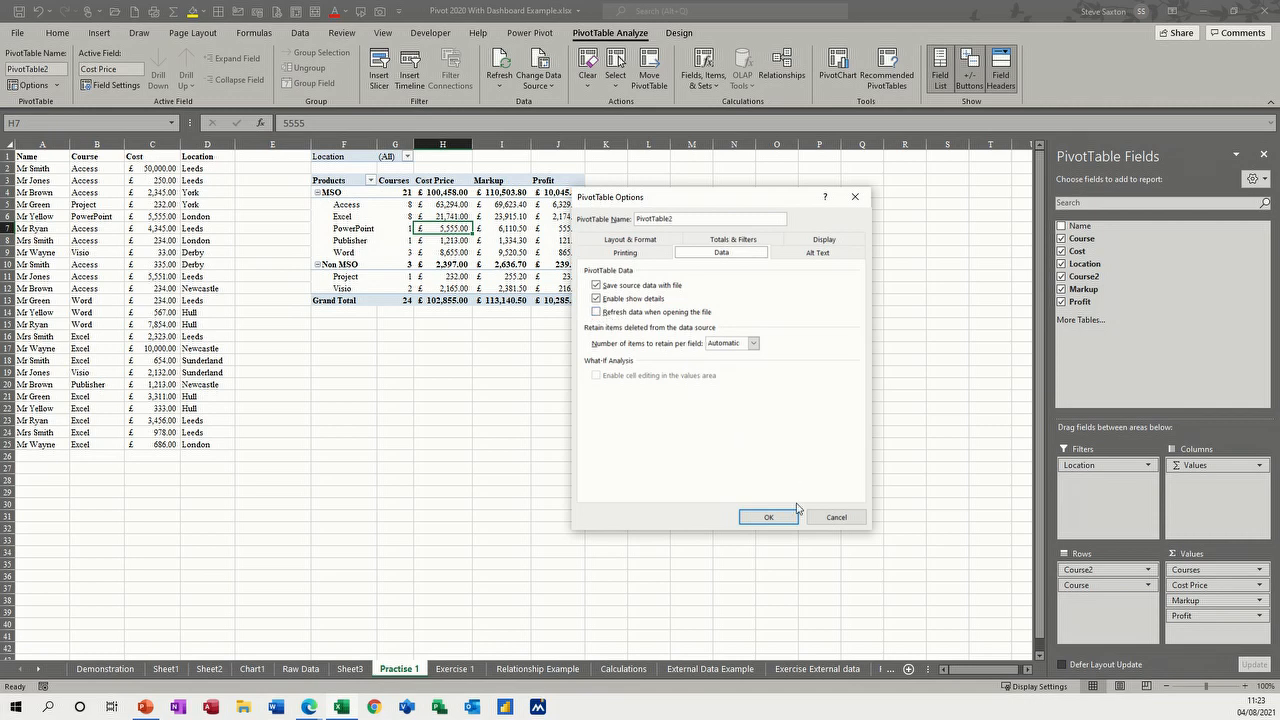
left_click(832, 517)
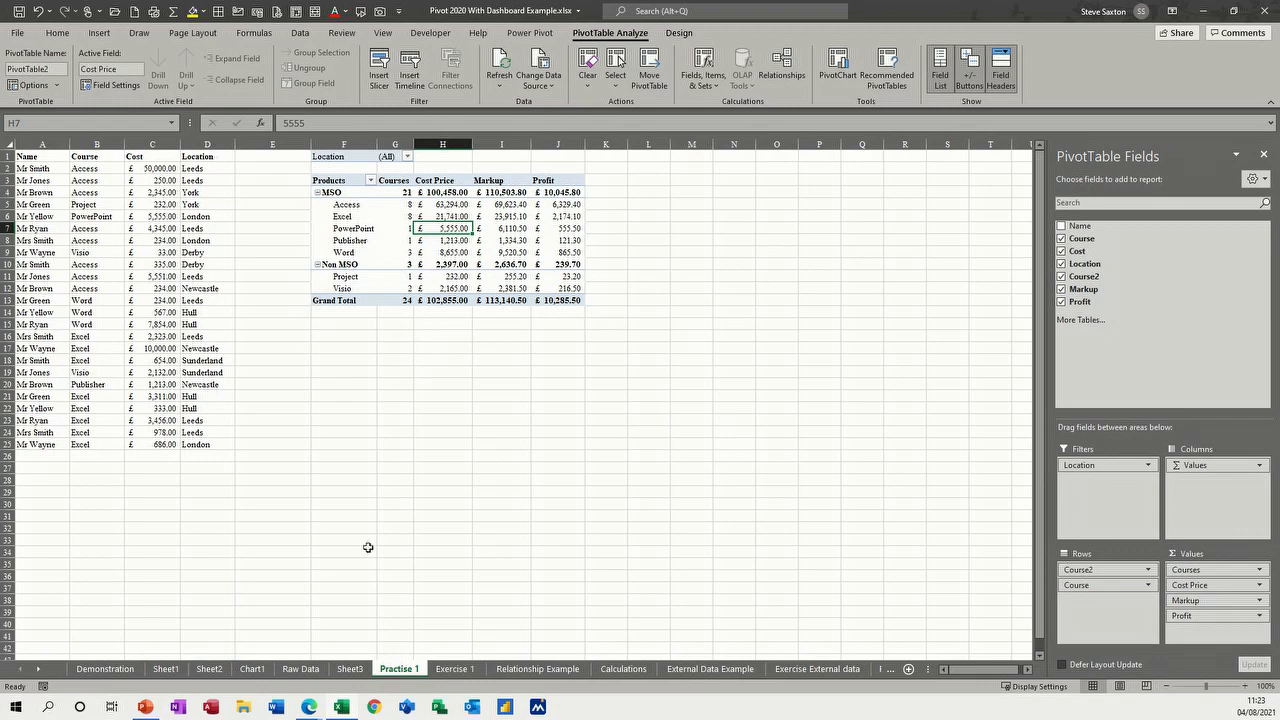
Check the source data range of the PivotTable on the Raw Data sheet without changing it.
left_click(303, 669)
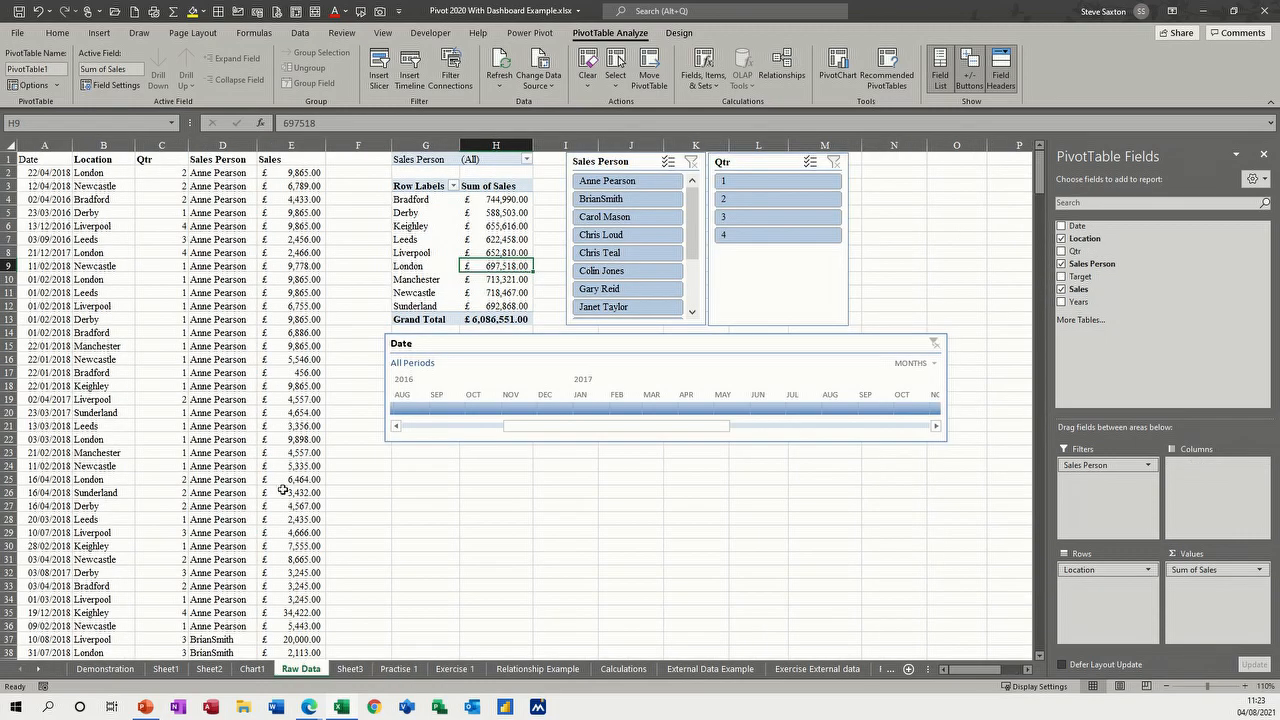
left_click(201, 240)
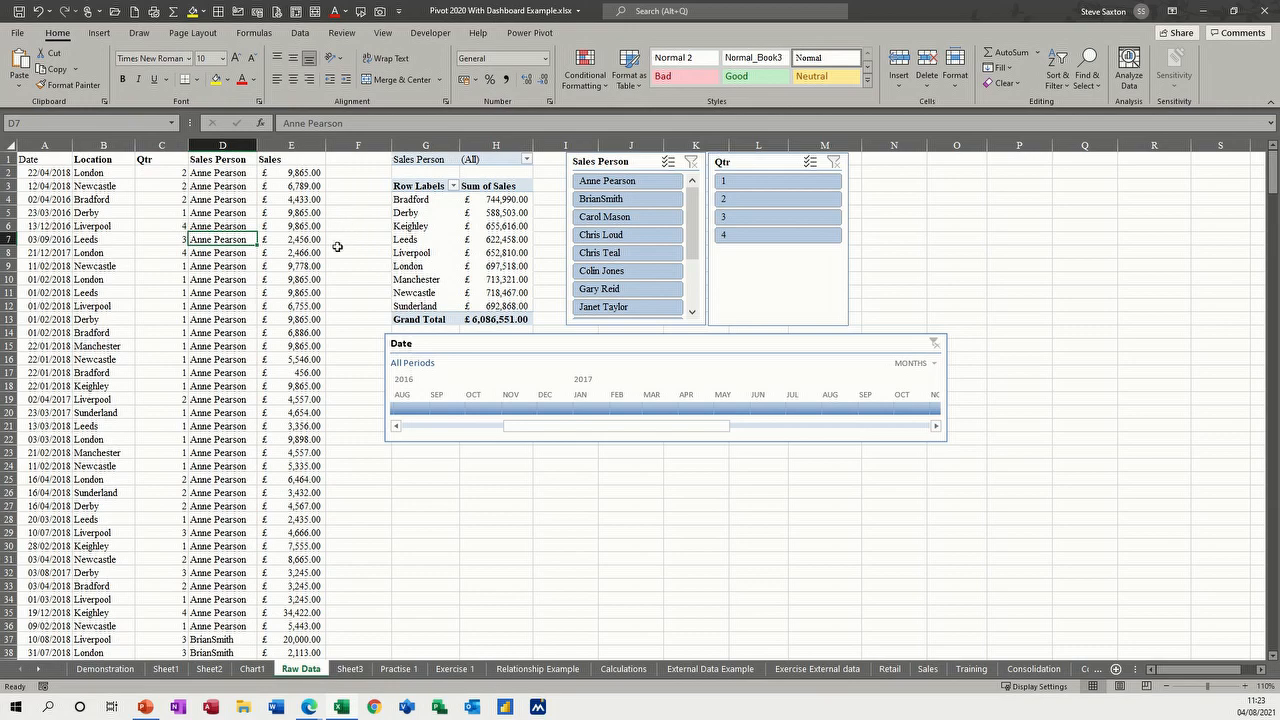
left_click(408, 254)
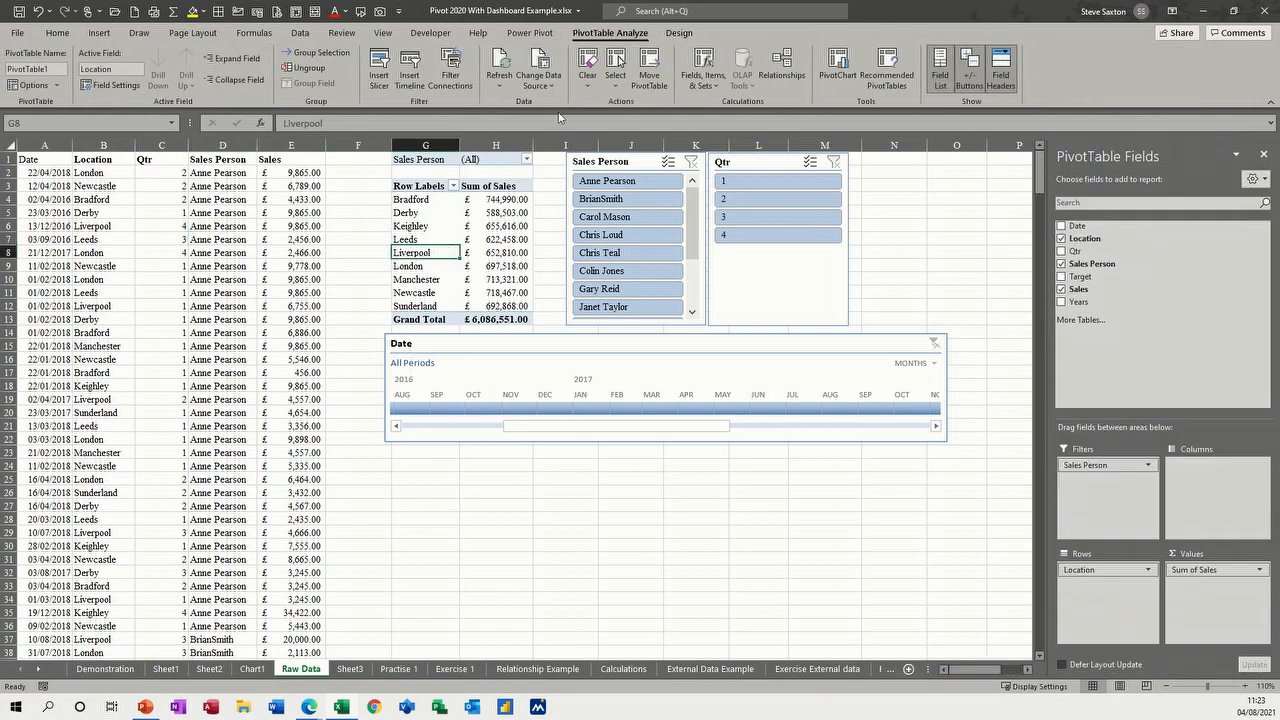
left_click(552, 82)
left_click(559, 104)
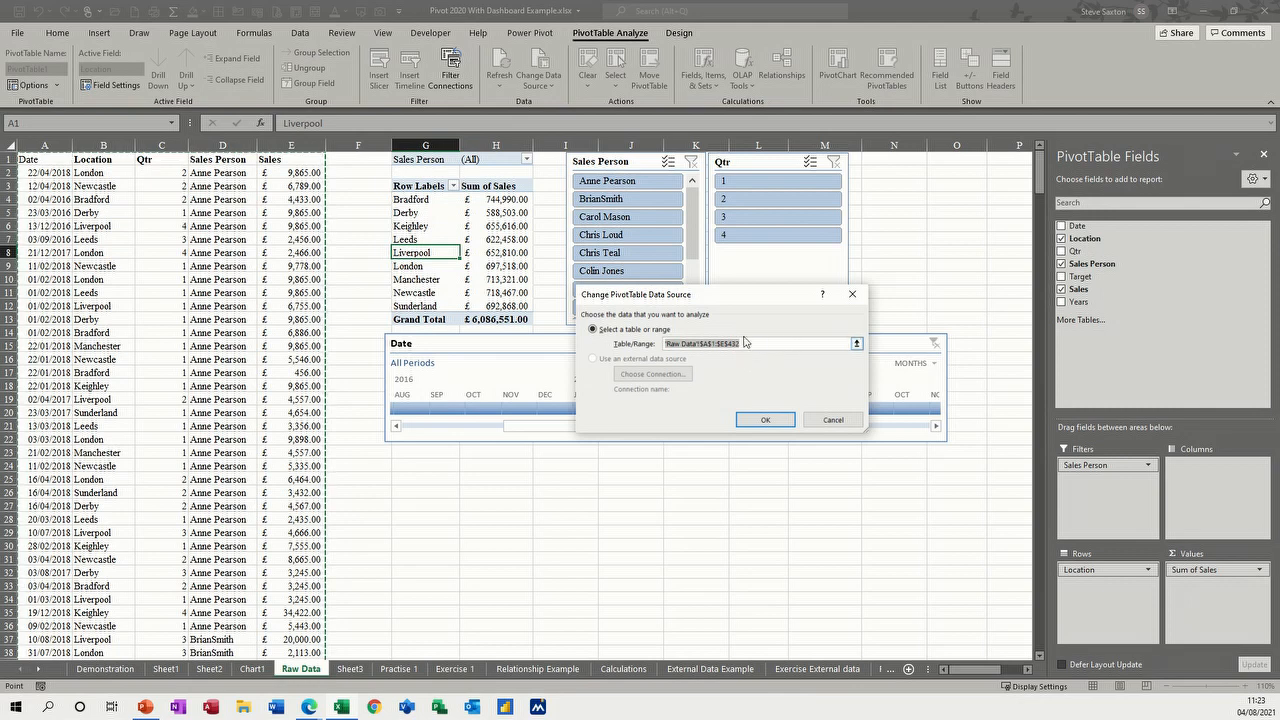
left_click(832, 419)
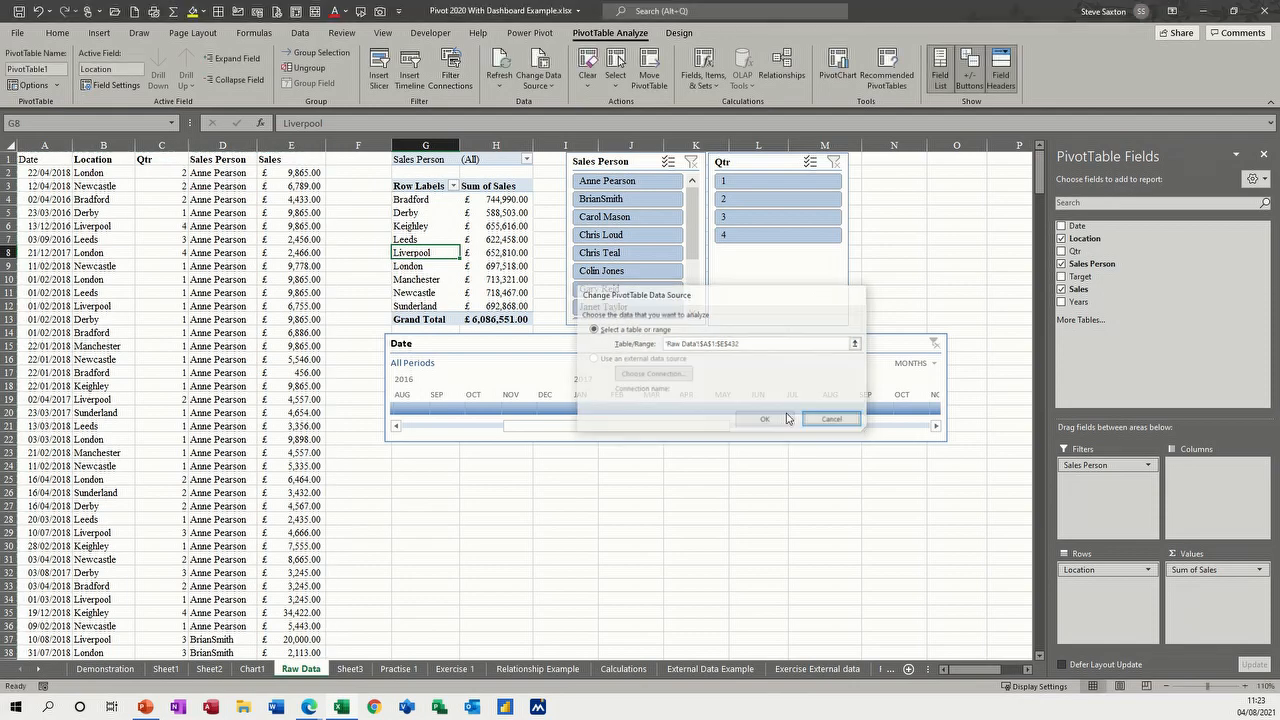
Give columns A to E of the Raw Data sheet the range name data.
left_click_drag(46, 147, 275, 170)
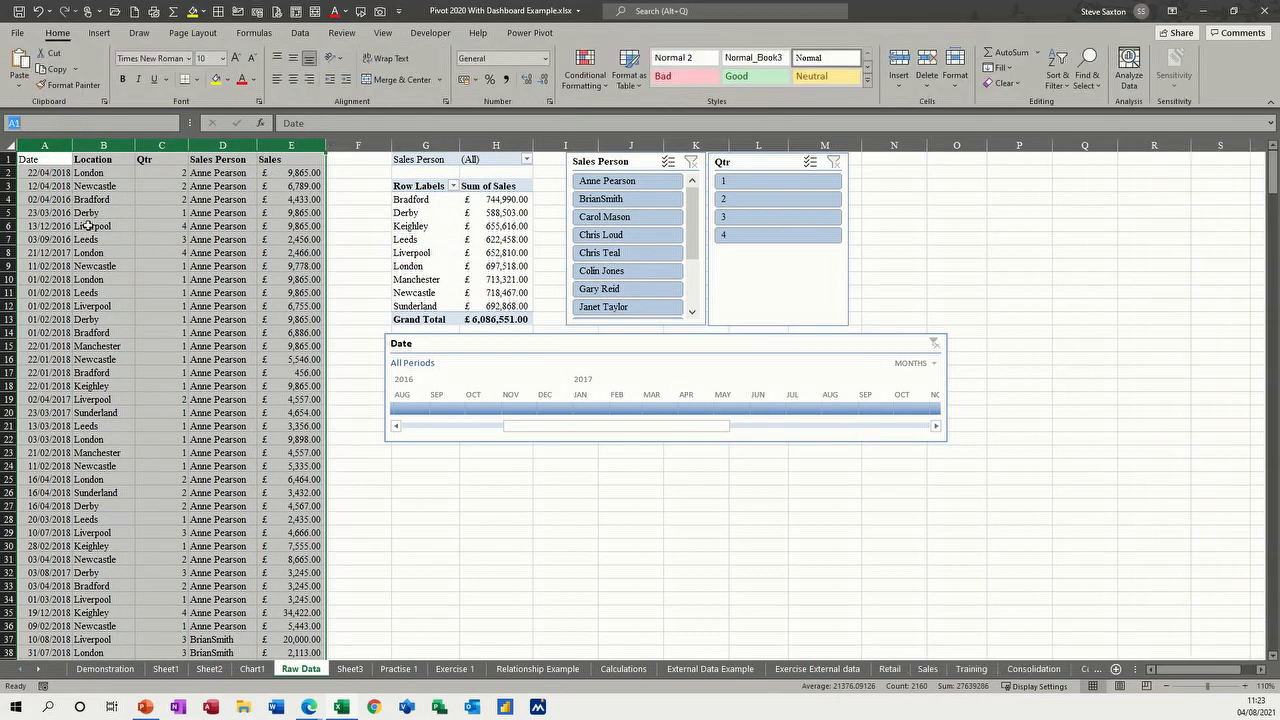
type("data")
left_click(149, 267)
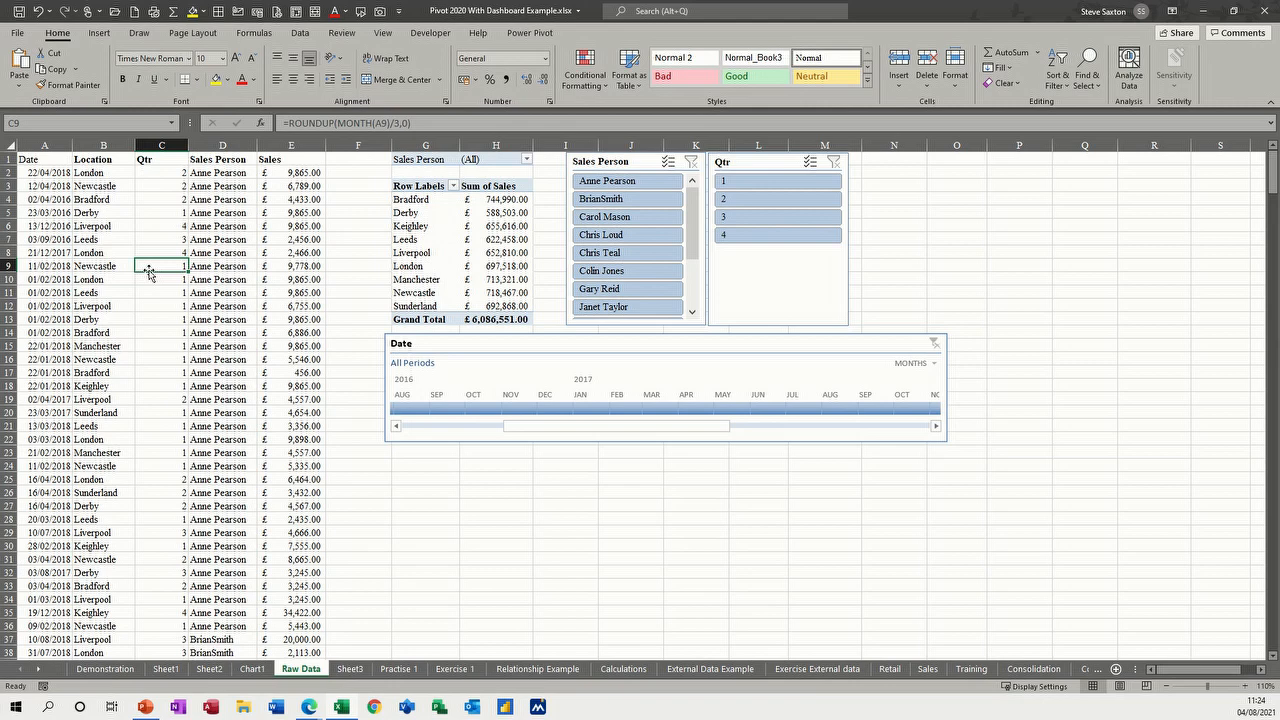
Change the data source of the location sales PivotTable on the Raw Data sheet to the named range data.
left_click(484, 265)
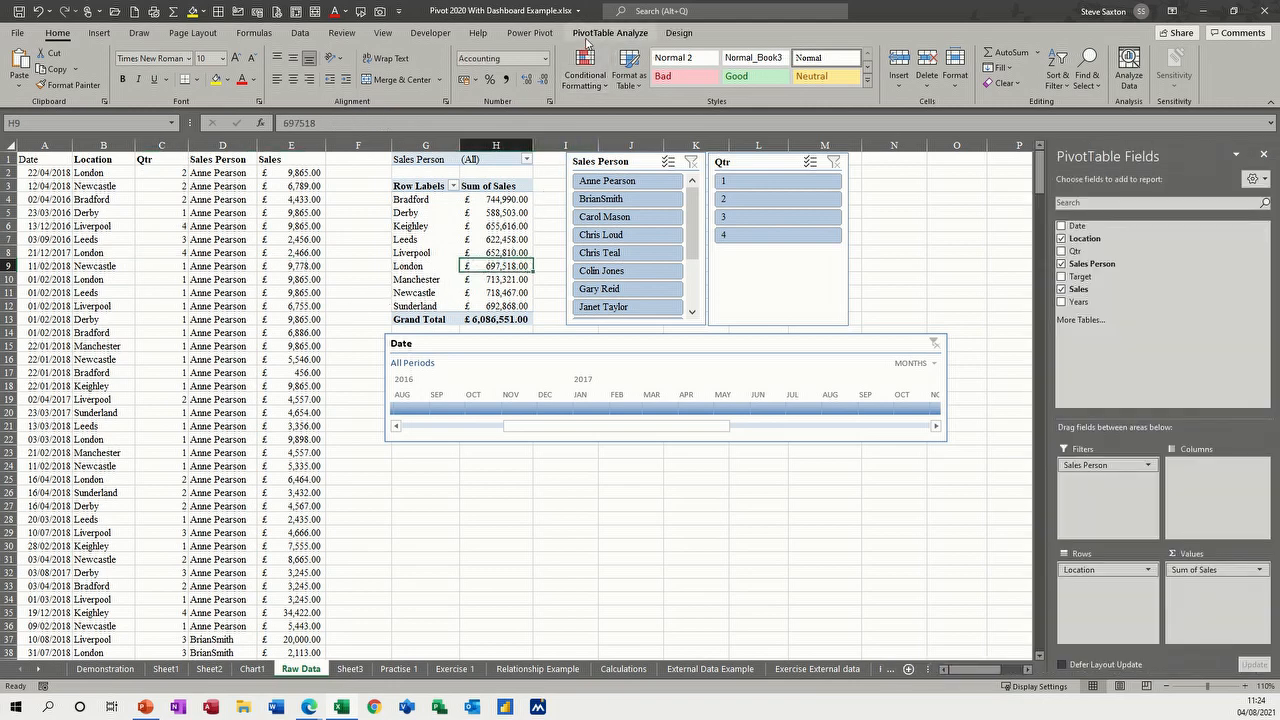
left_click(609, 32)
left_click(535, 86)
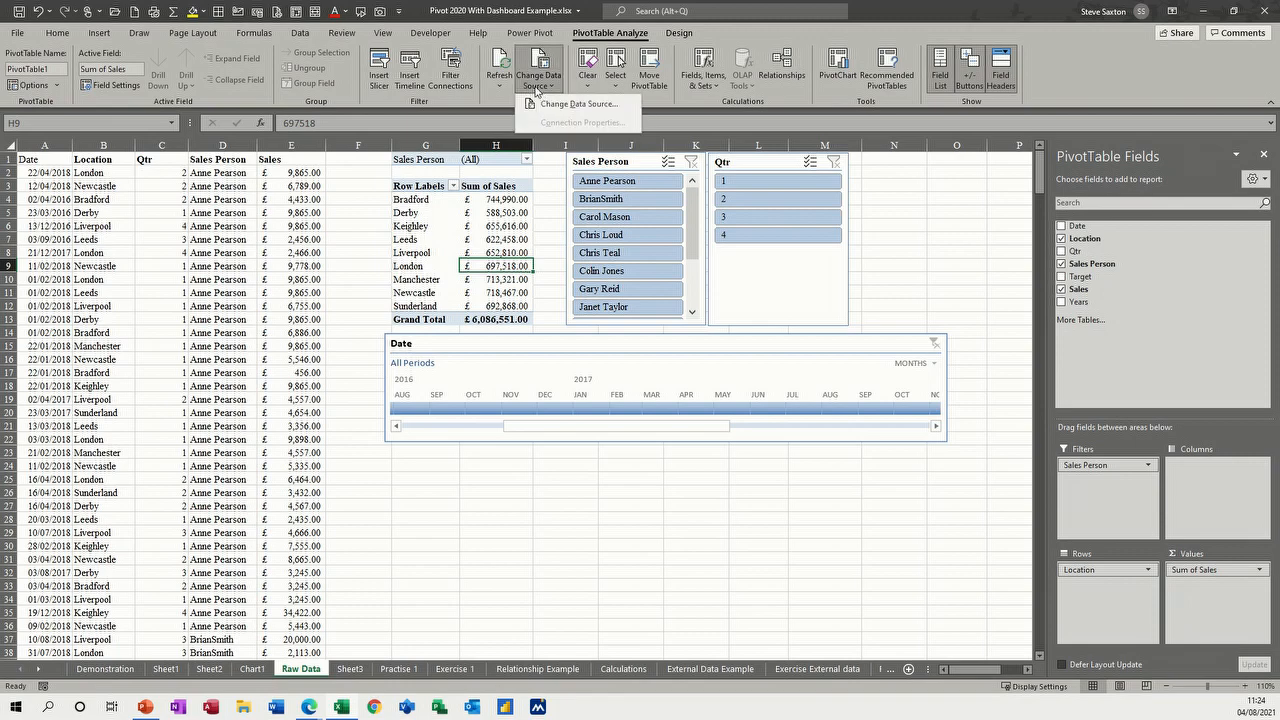
left_click(555, 110)
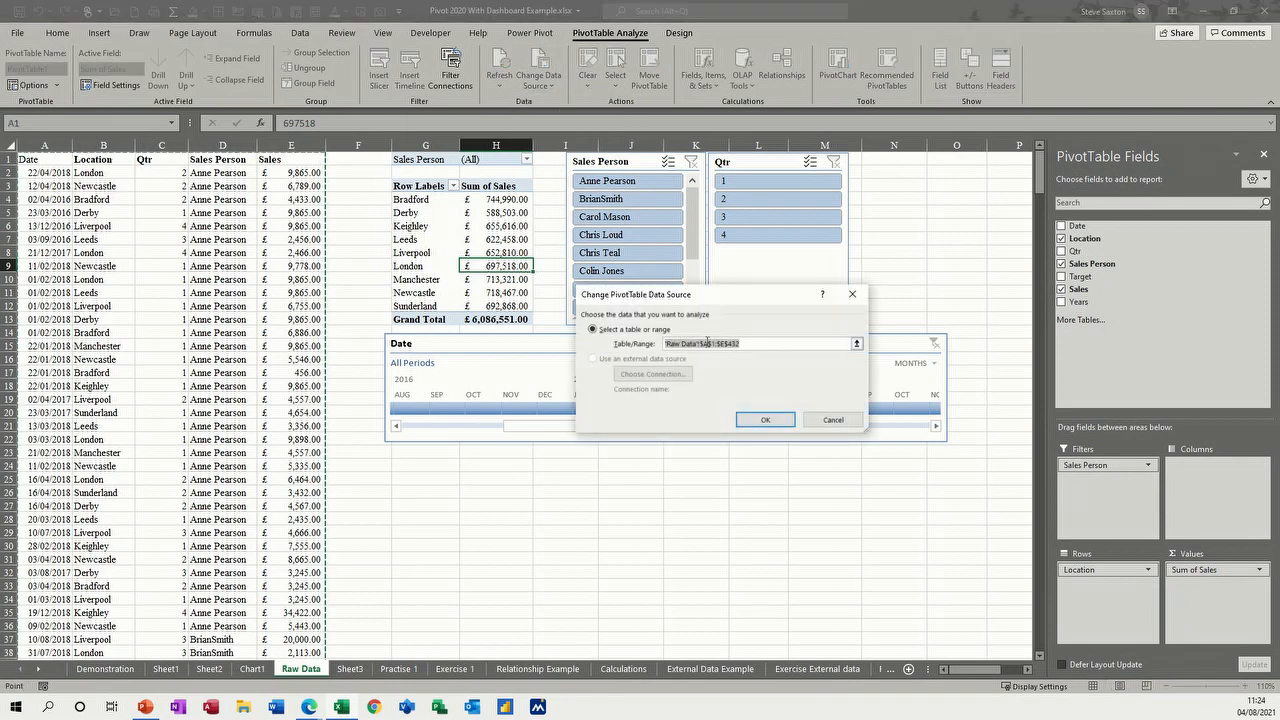
type("data")
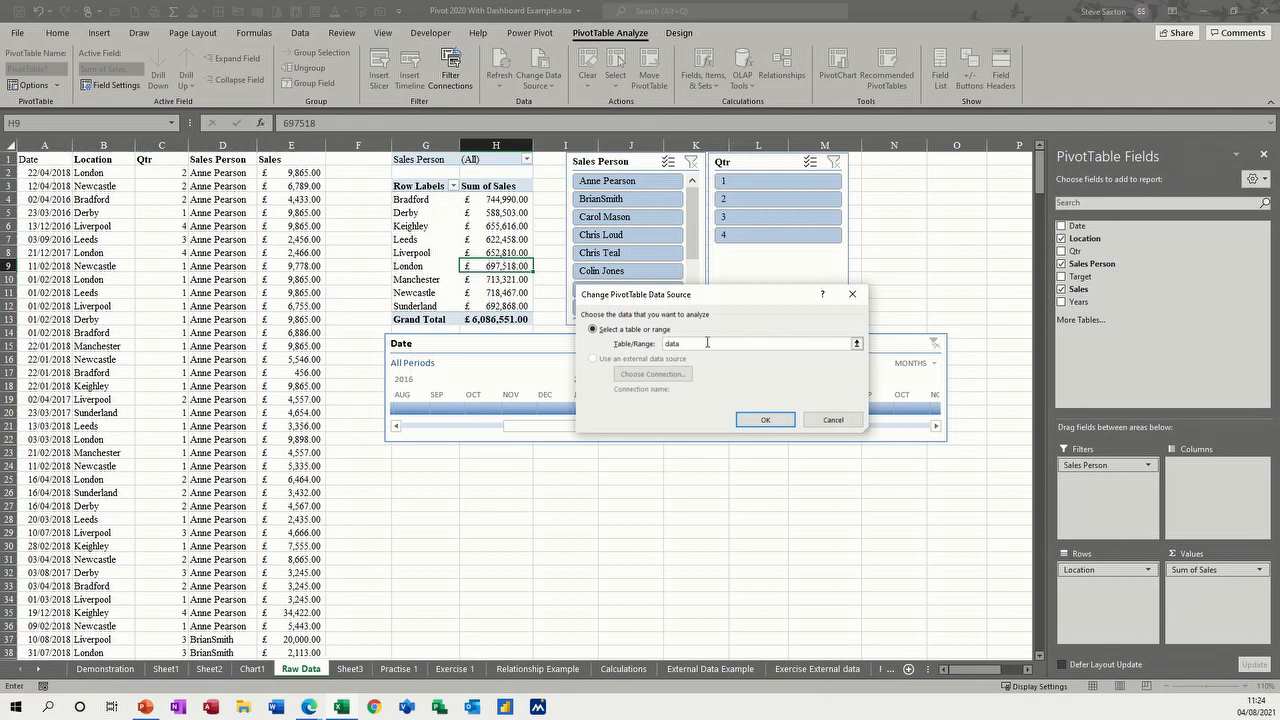
left_click(750, 419)
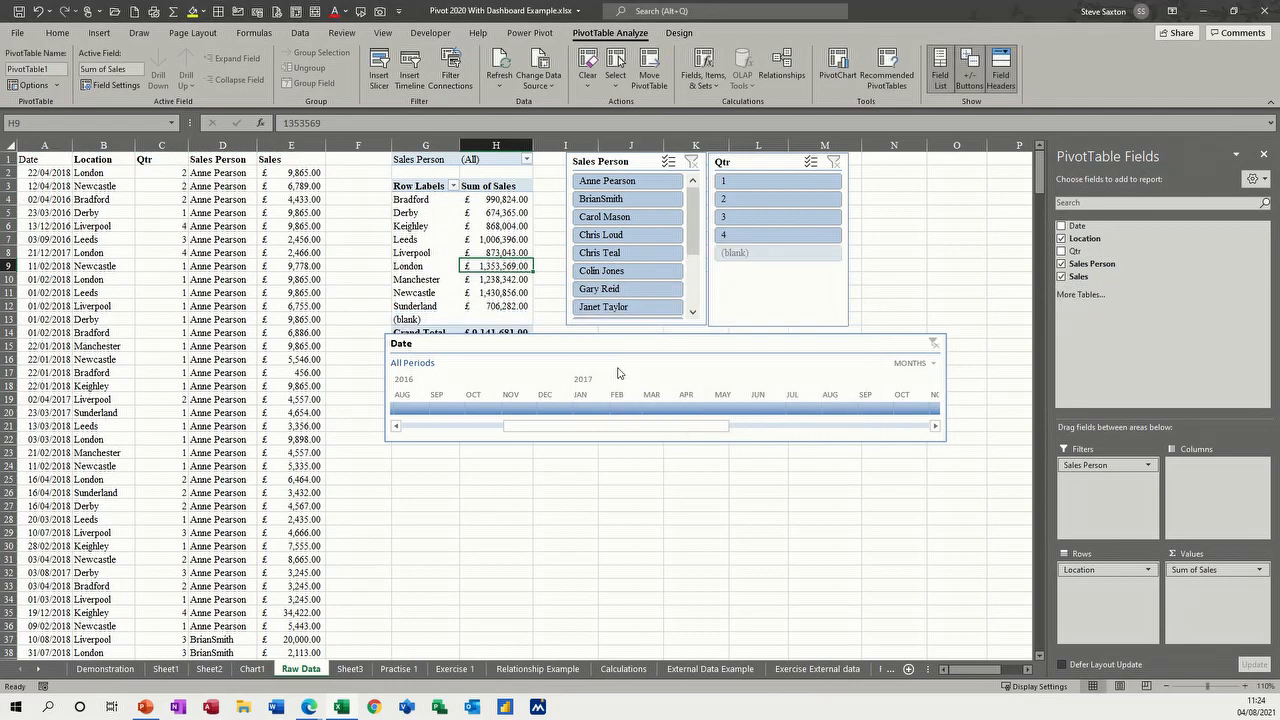
Filter the PivotTable's row labels to exclude the (blank) location.
left_click(404, 318)
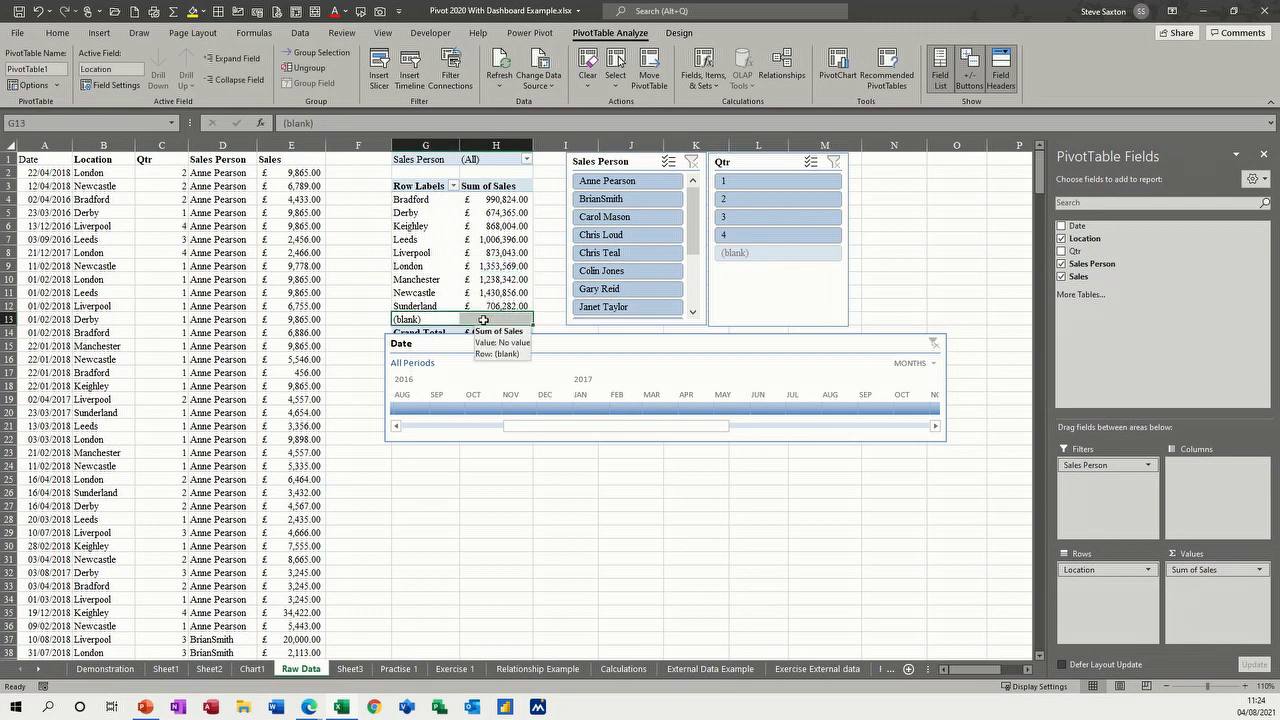
left_click(453, 186)
scroll(387, 357, "down", 1)
left_click(322, 424)
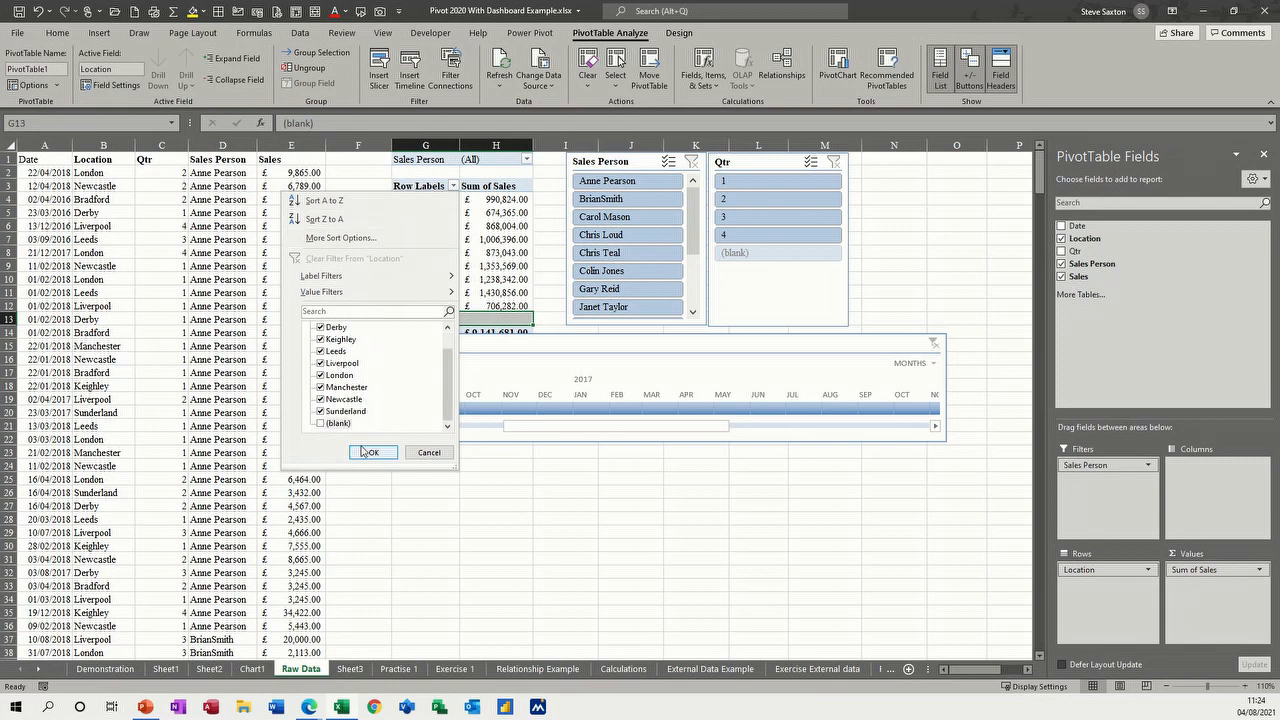
left_click(373, 452)
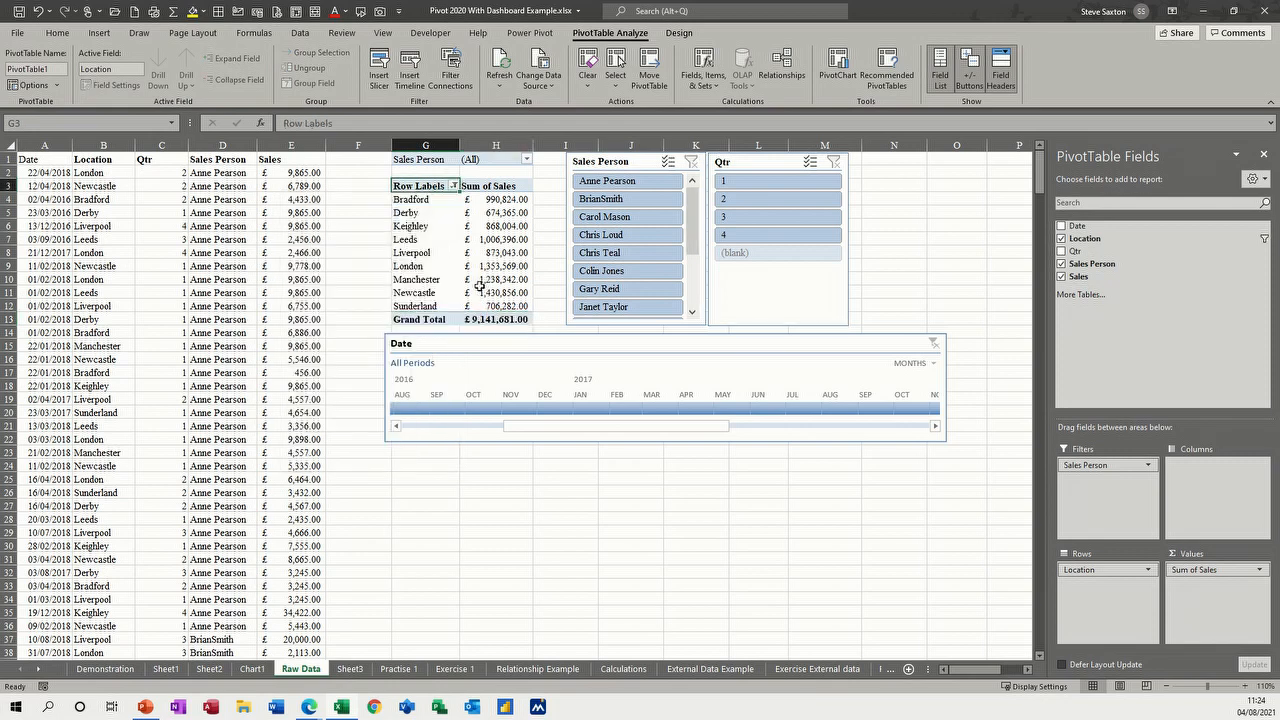
left_click(493, 253)
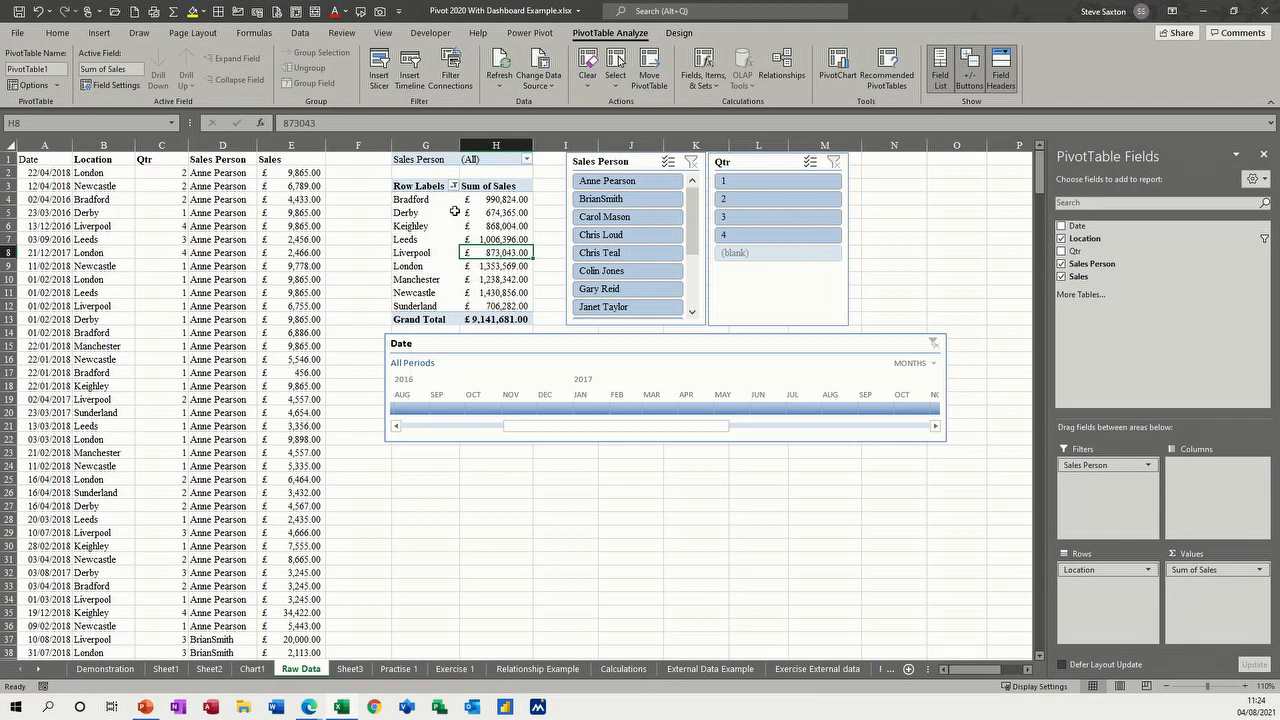
left_click(485, 226)
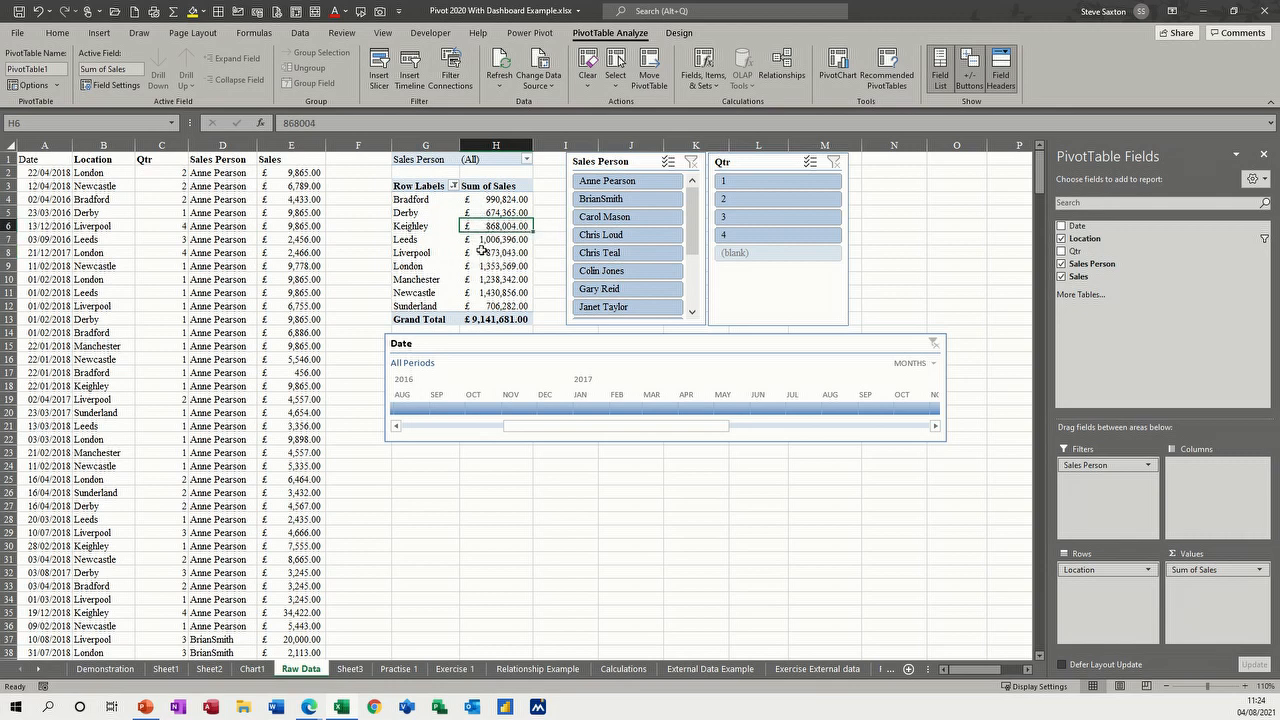